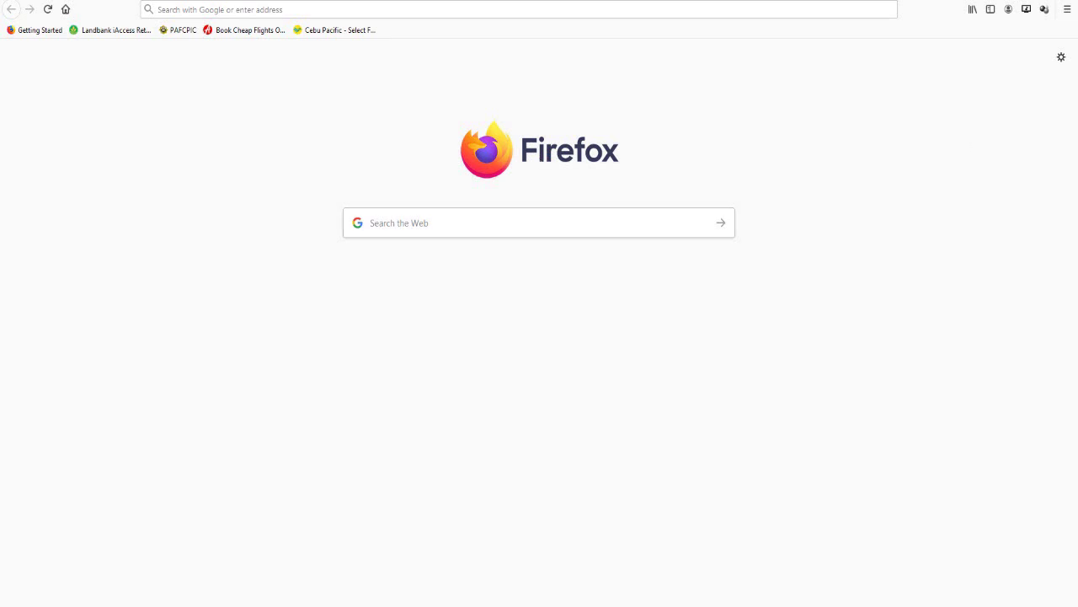
pyautogui.click(682, 71)
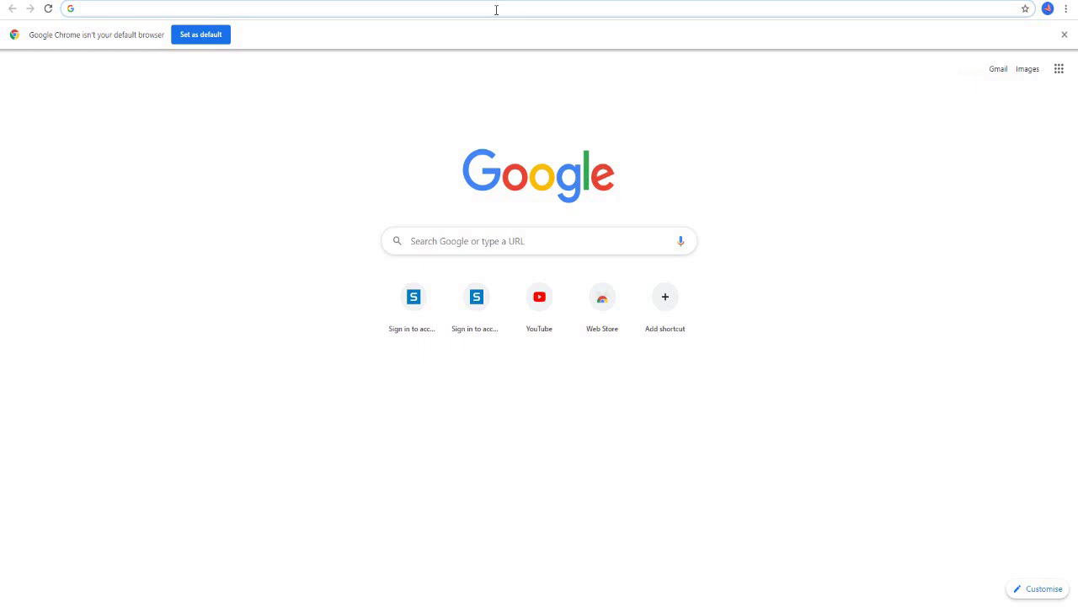
pyautogui.moveTo(1076, 2)
pyautogui.hotkey('alt', 'Tab')
# - Open youtube.com in the Firefox window
pyautogui.click(534, 10)
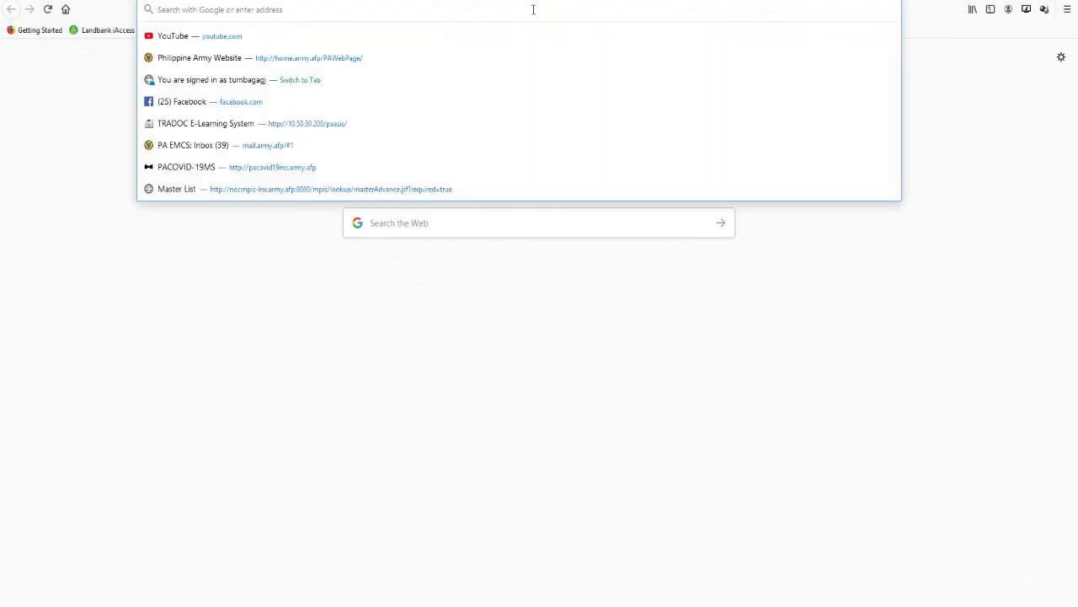
pyautogui.write('you')
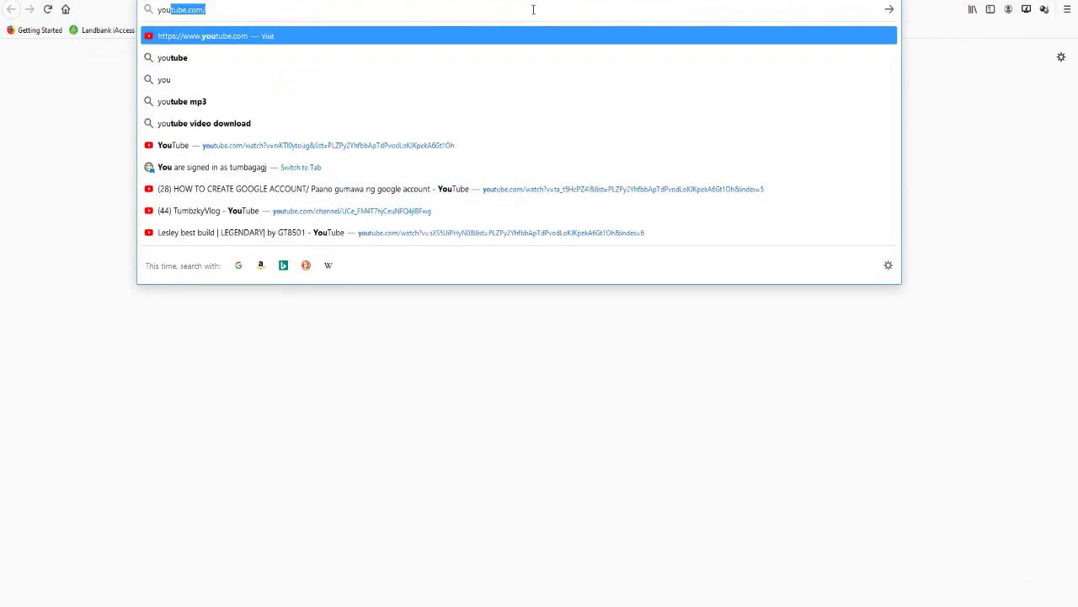
pyautogui.write('tube')
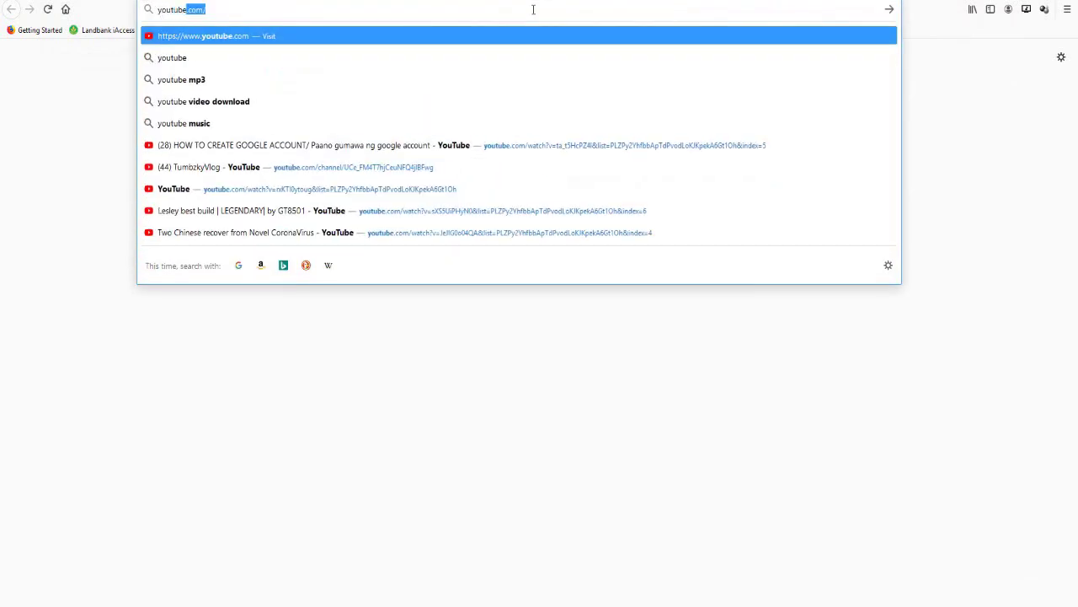
pyautogui.write('.com')
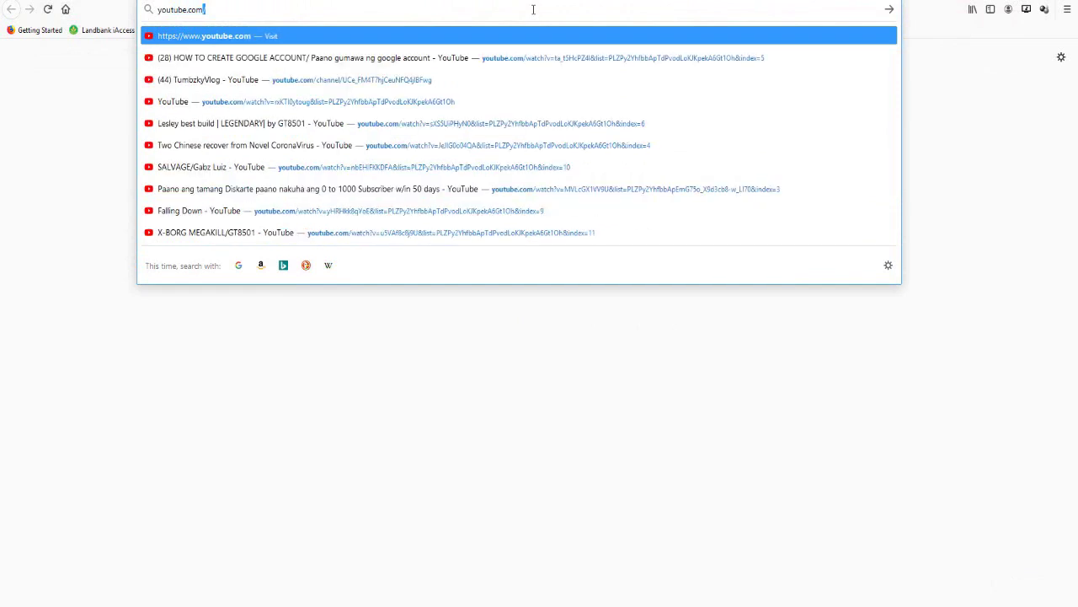
pyautogui.press('Return')
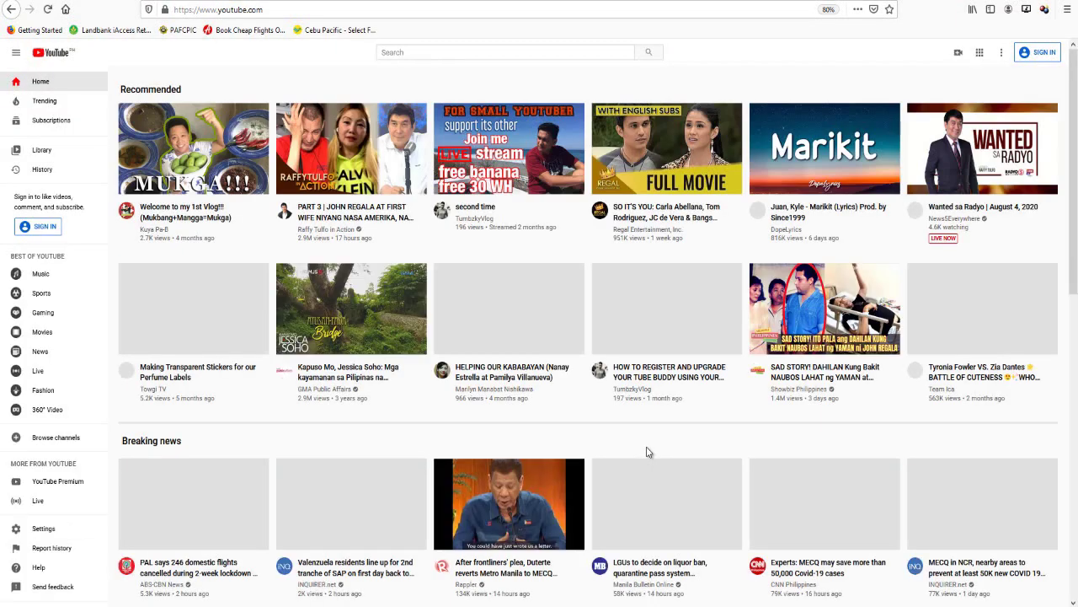
# - Sign in to YouTube with the third listed Google account, enter the account password, and decline saving the login
pyautogui.click(527, 51)
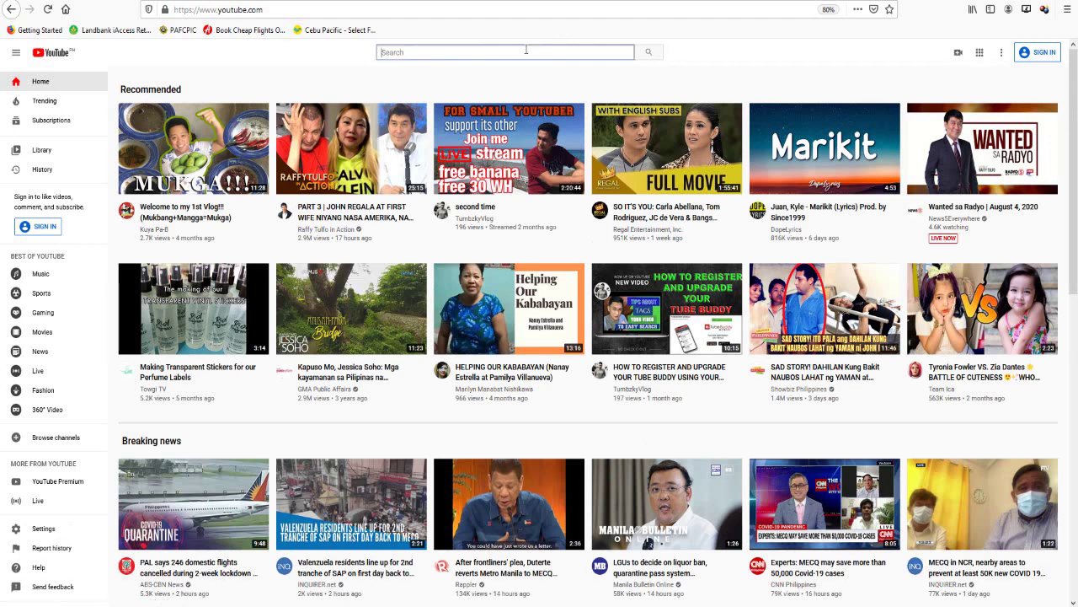
pyautogui.click(1052, 53)
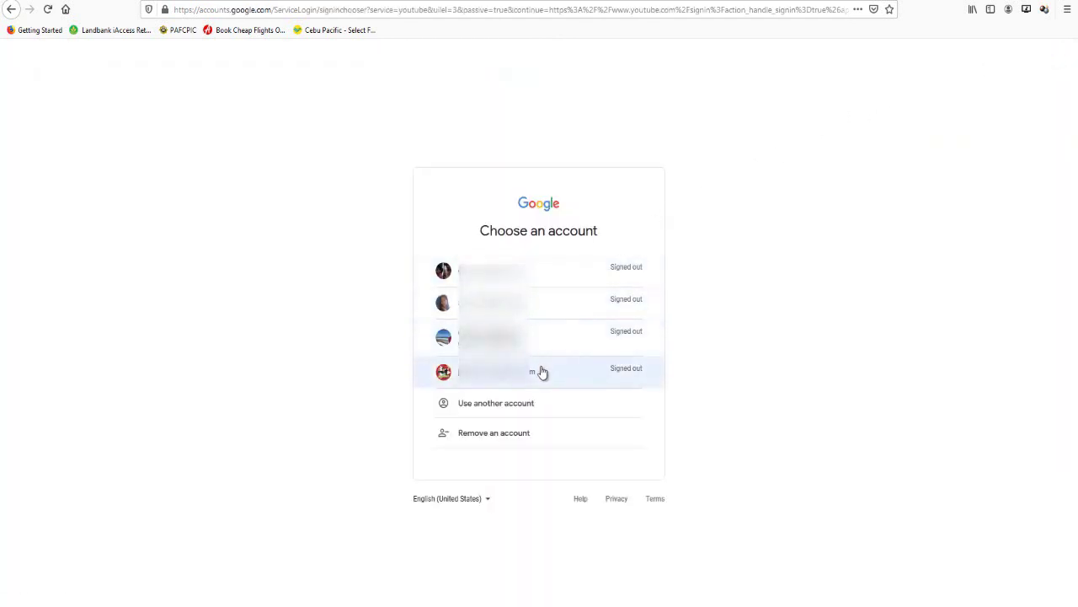
pyautogui.click(524, 337)
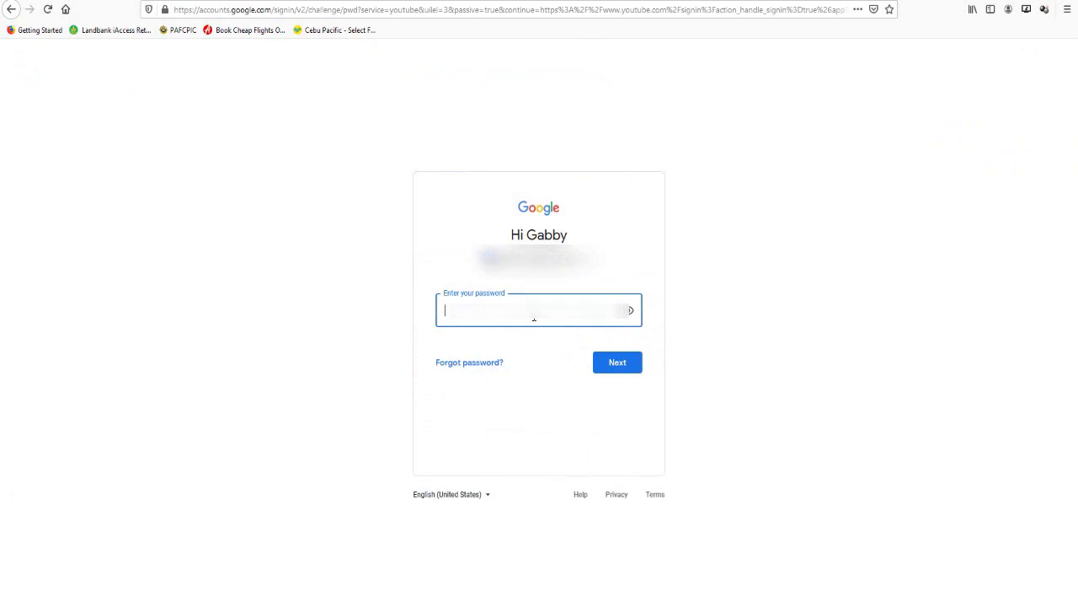
pyautogui.write('•')
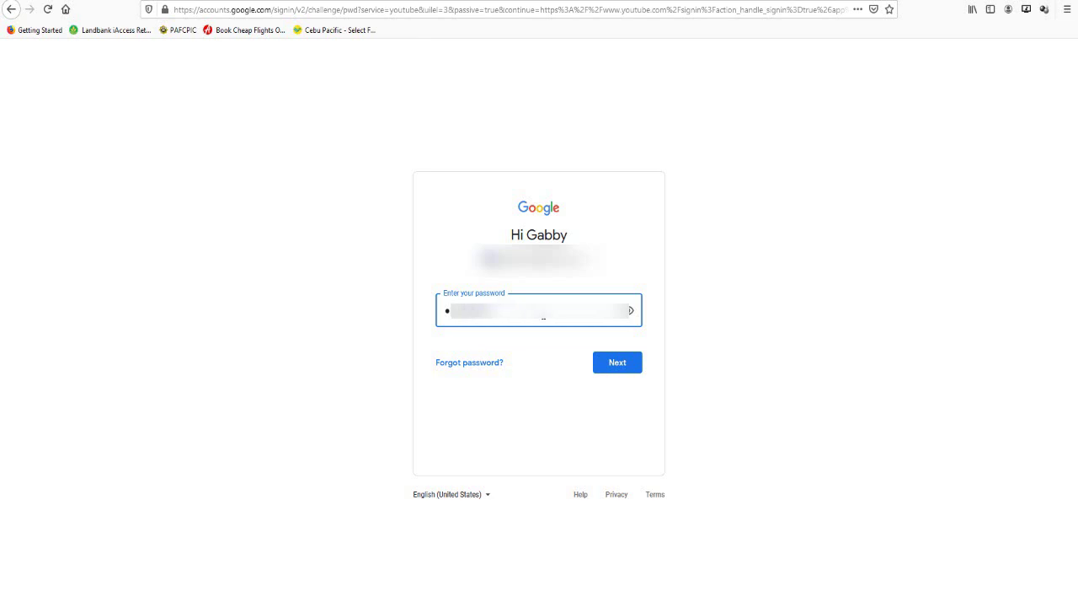
pyautogui.click(637, 370)
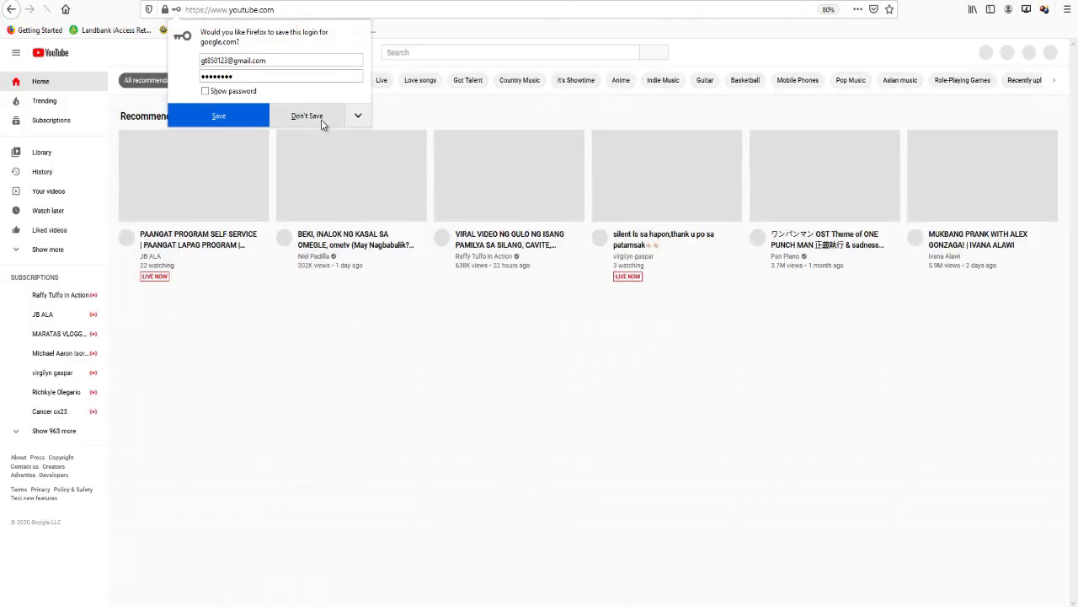
pyautogui.click(322, 119)
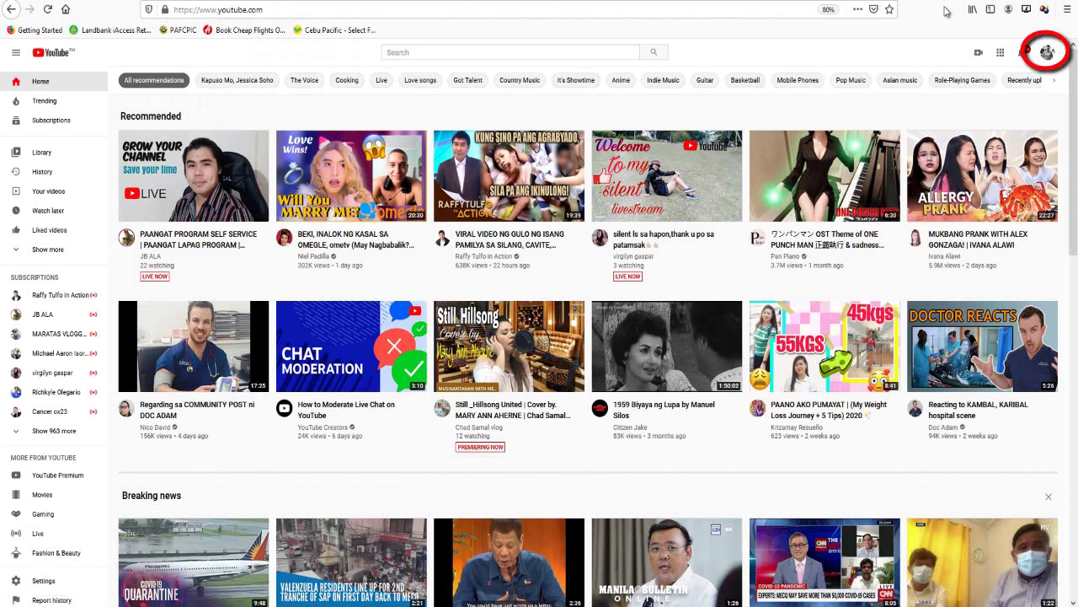
# - Open YouTube Studio for the channel and display the full list of recent subscribers from the dashboard
pyautogui.click(1047, 53)
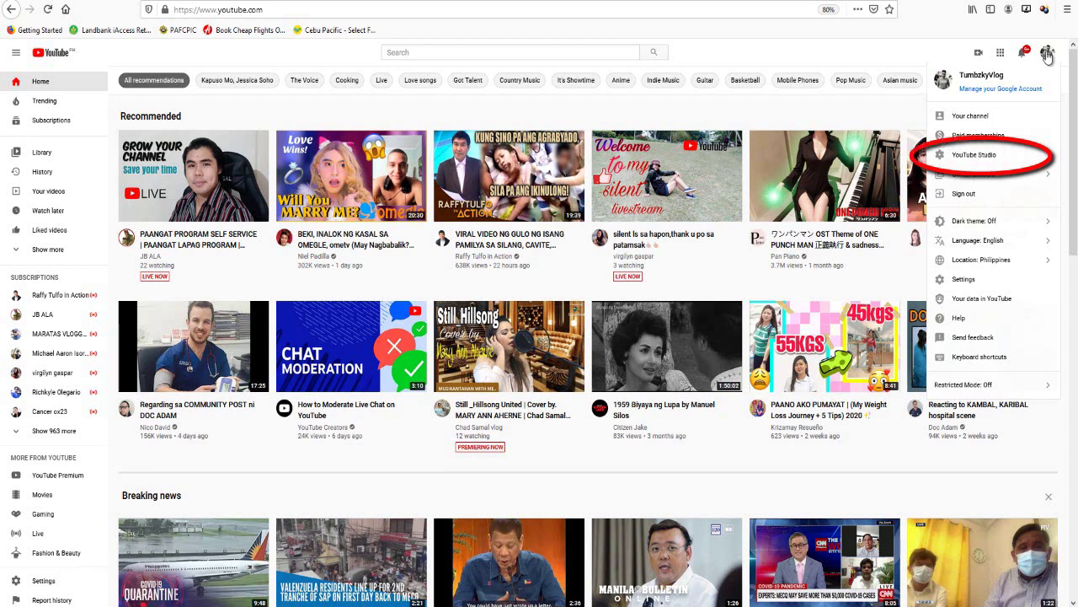
pyautogui.click(1015, 158)
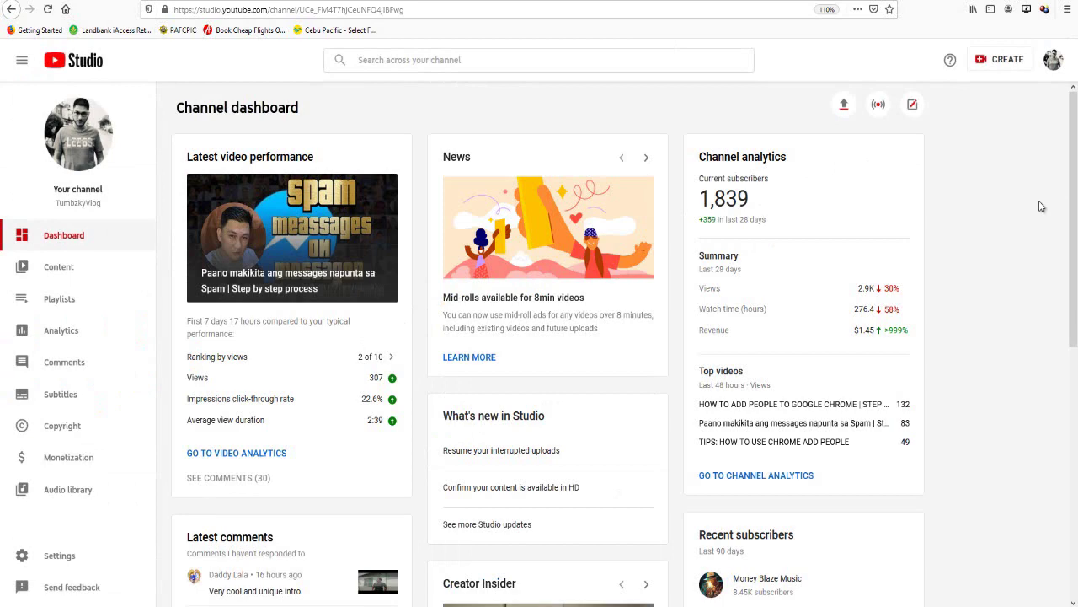
pyautogui.scroll(-3, 1041, 206)
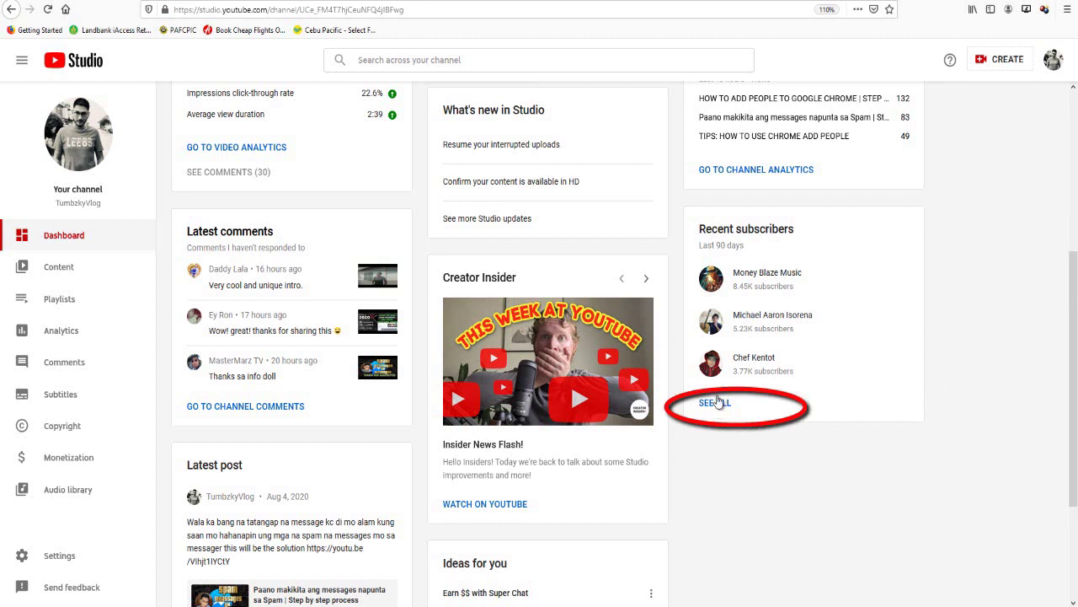
pyautogui.moveTo(696, 228); pyautogui.dragTo(812, 249)
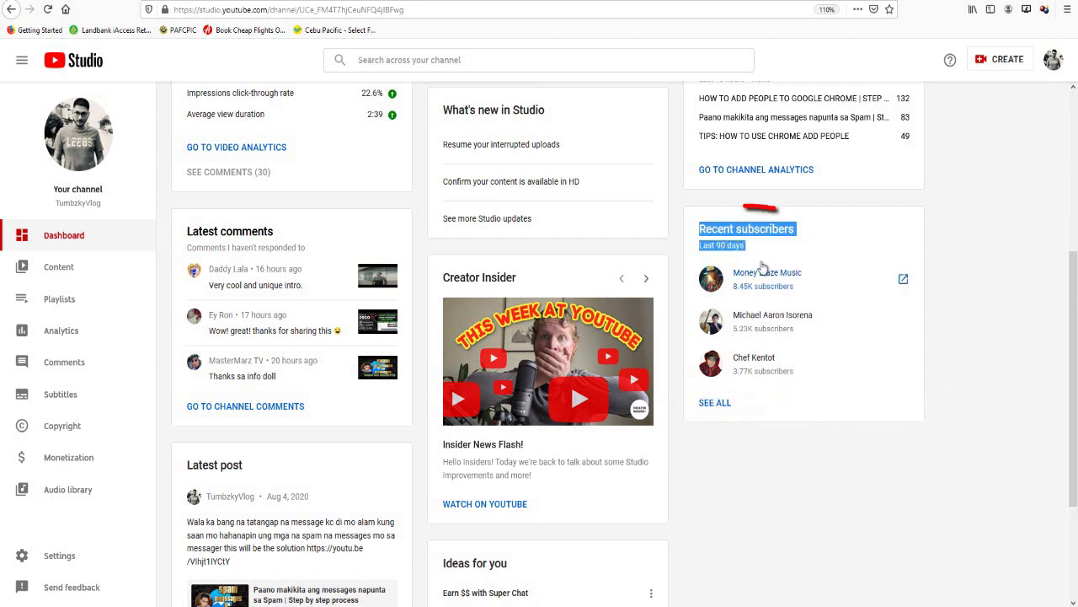
pyautogui.click(725, 406)
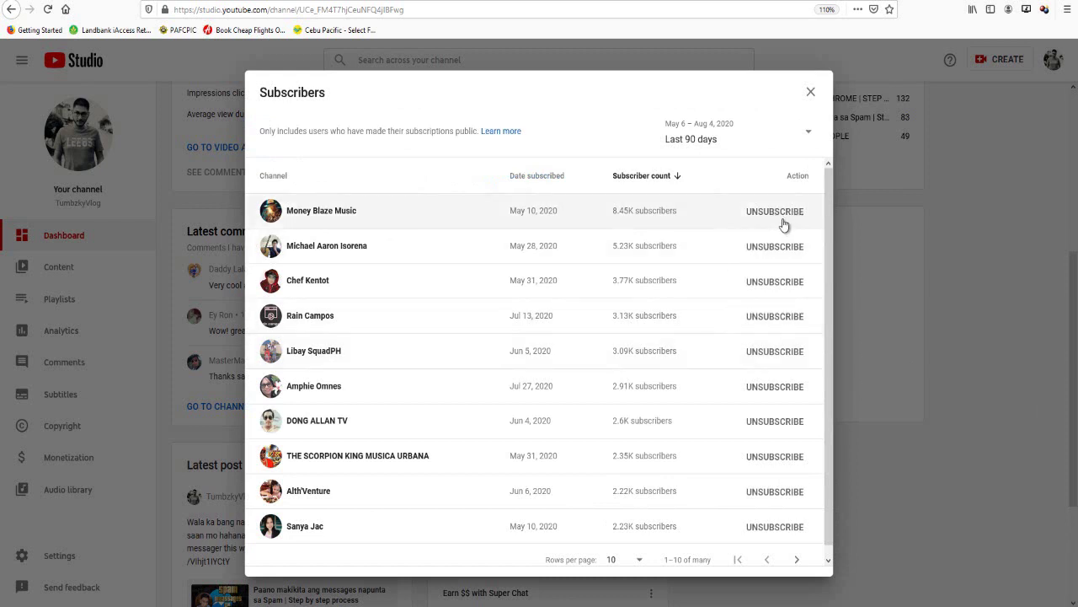
# - Sort the subscribers by ascending subscriber count and subscribe back to every channel on the first page not yet subscribed to
pyautogui.doubleClick(802, 175)
pyautogui.click(678, 176)
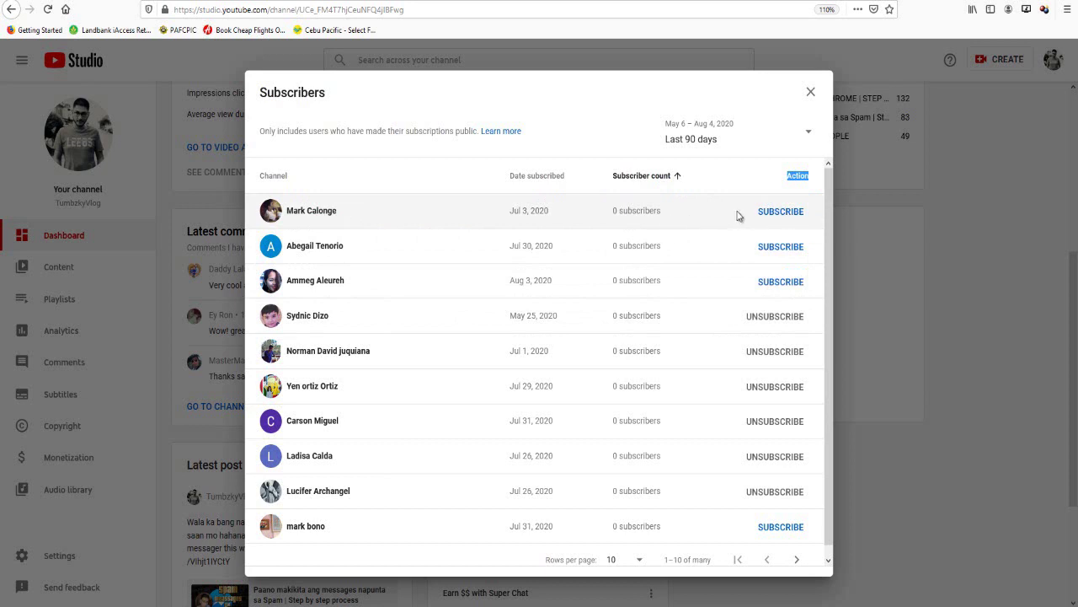
pyautogui.click(791, 213)
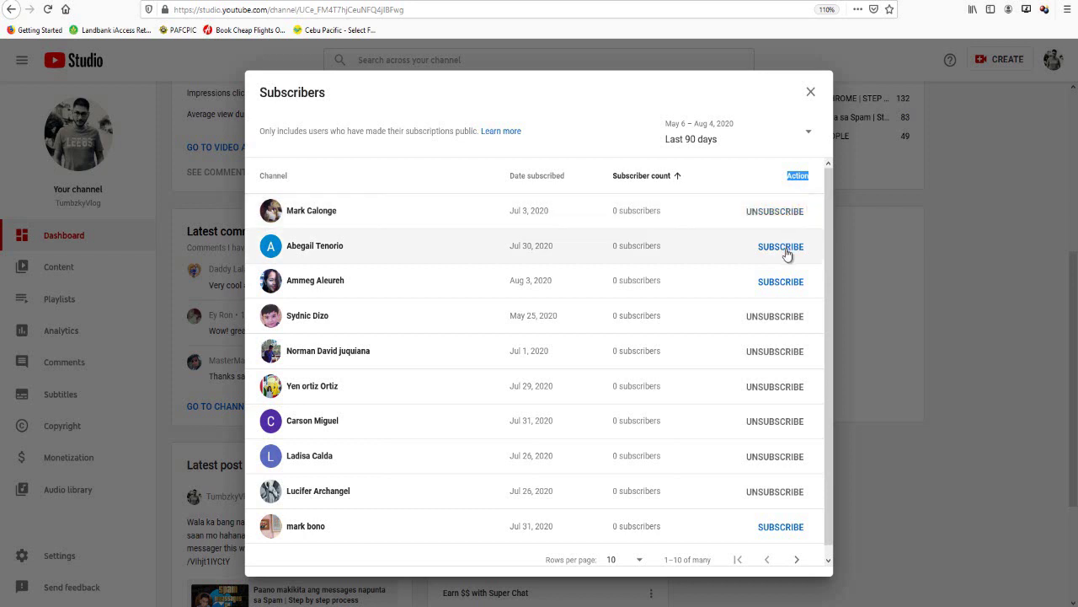
pyautogui.click(786, 251)
pyautogui.click(787, 281)
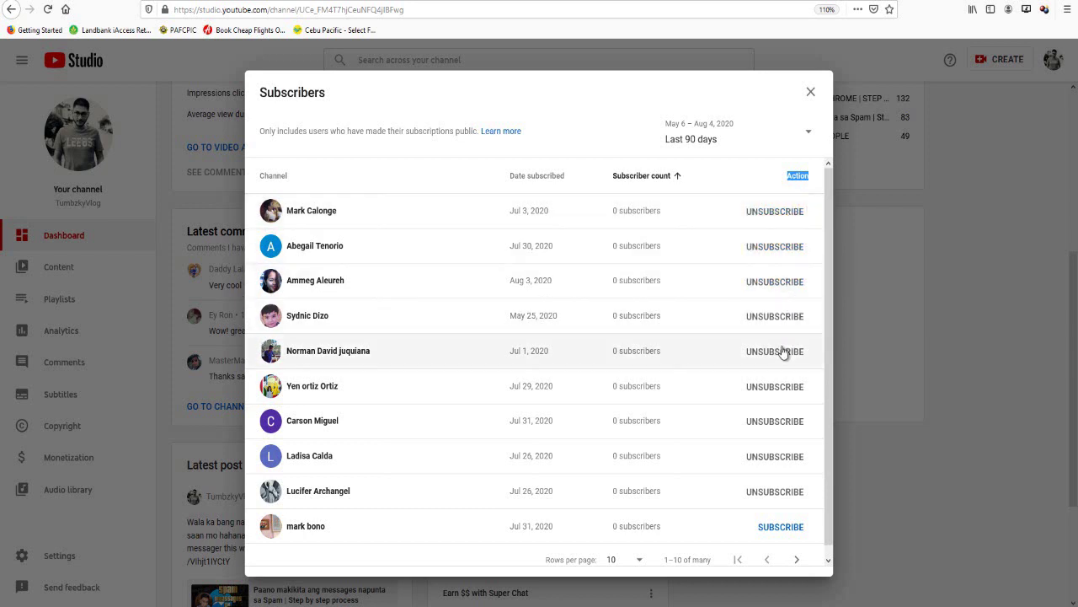
pyautogui.scroll(-1, 783, 352)
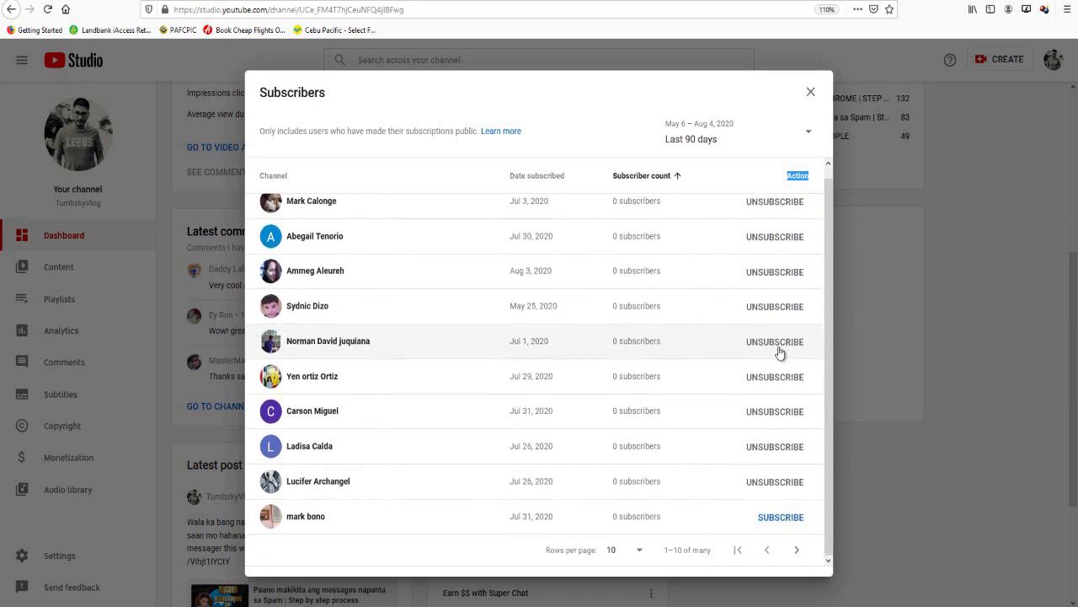
pyautogui.click(792, 523)
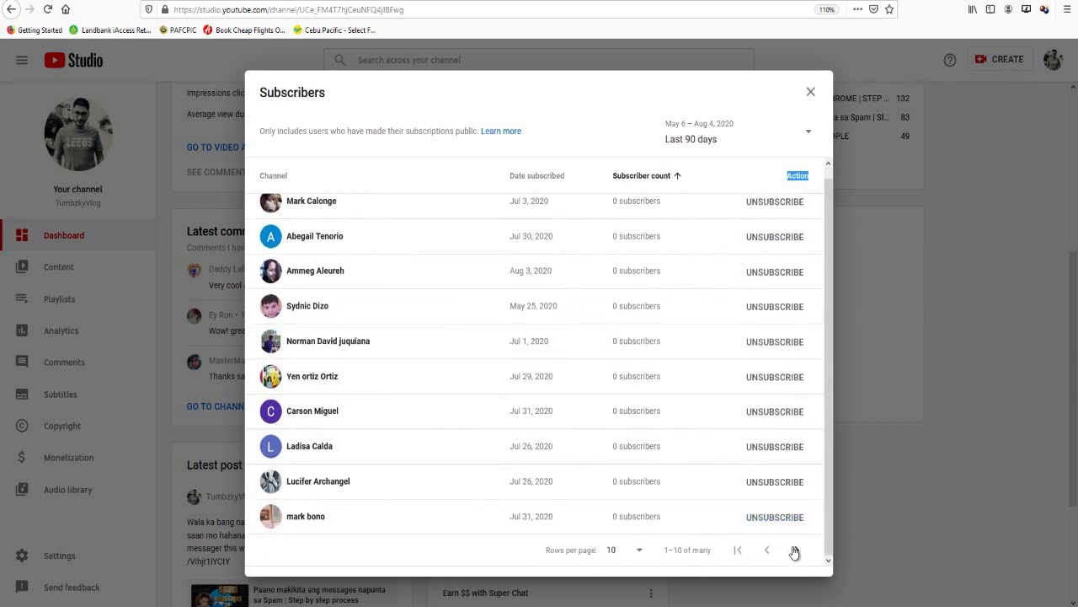
# - Subscribe back to all channels not yet subscribed to among subscriber entries 11–20
pyautogui.click(796, 552)
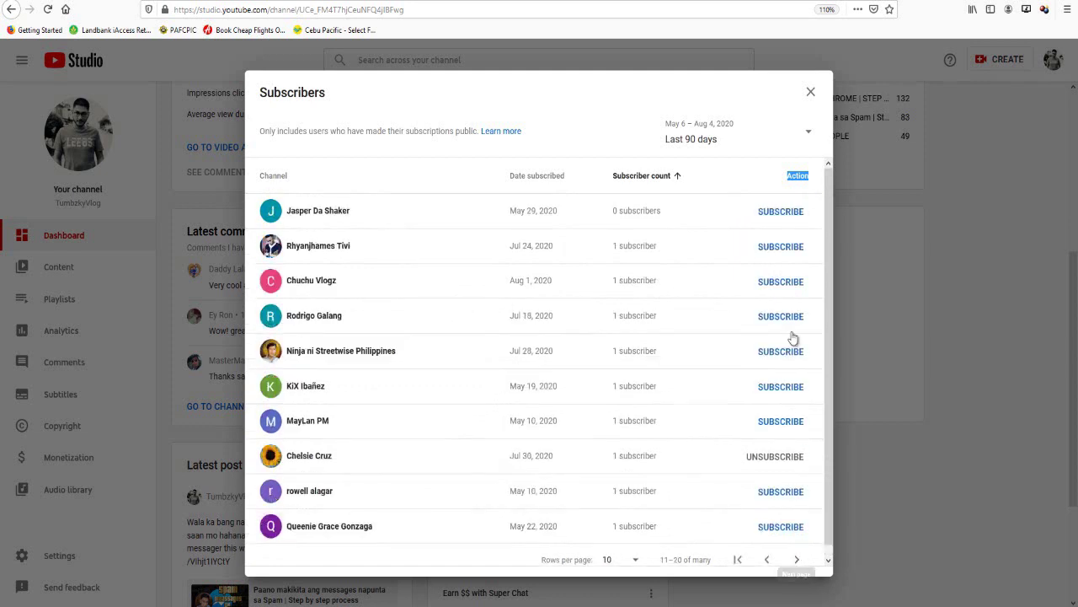
pyautogui.click(796, 212)
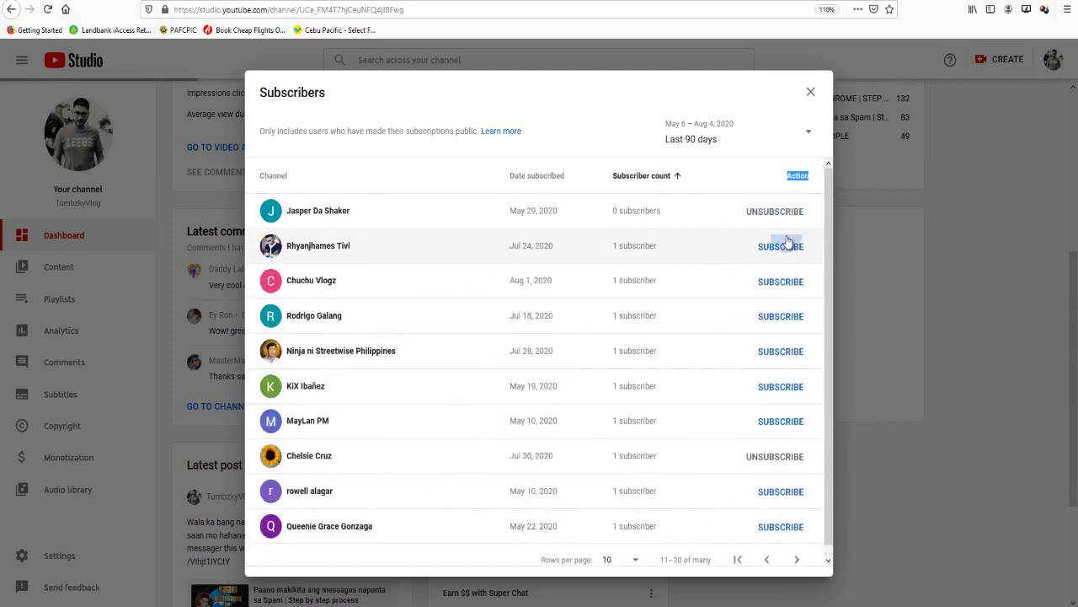
pyautogui.click(787, 244)
pyautogui.click(790, 280)
pyautogui.click(783, 316)
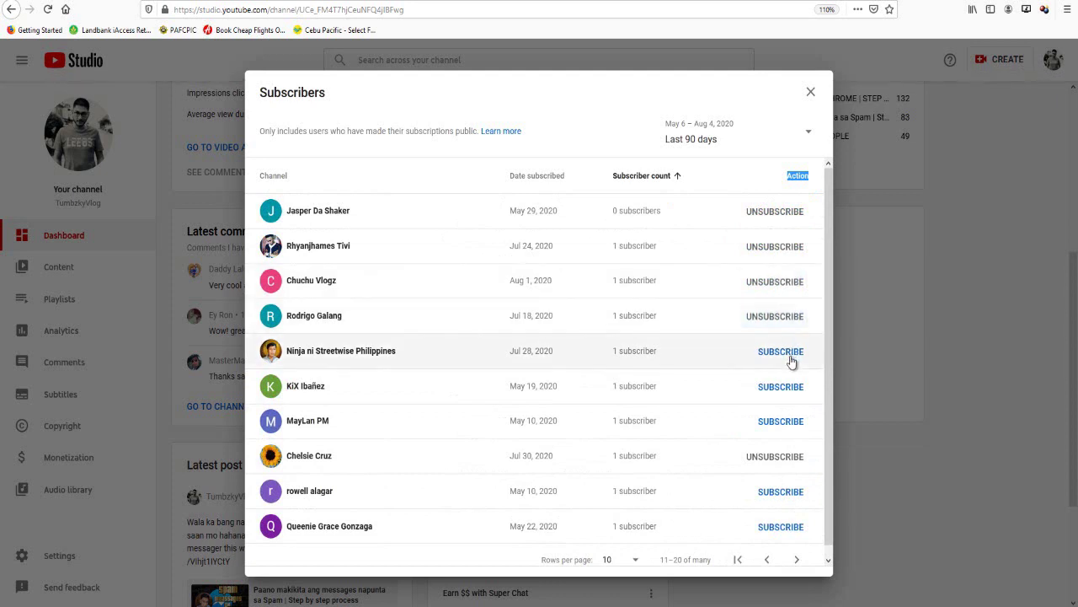
pyautogui.click(790, 352)
pyautogui.click(790, 390)
pyautogui.click(790, 421)
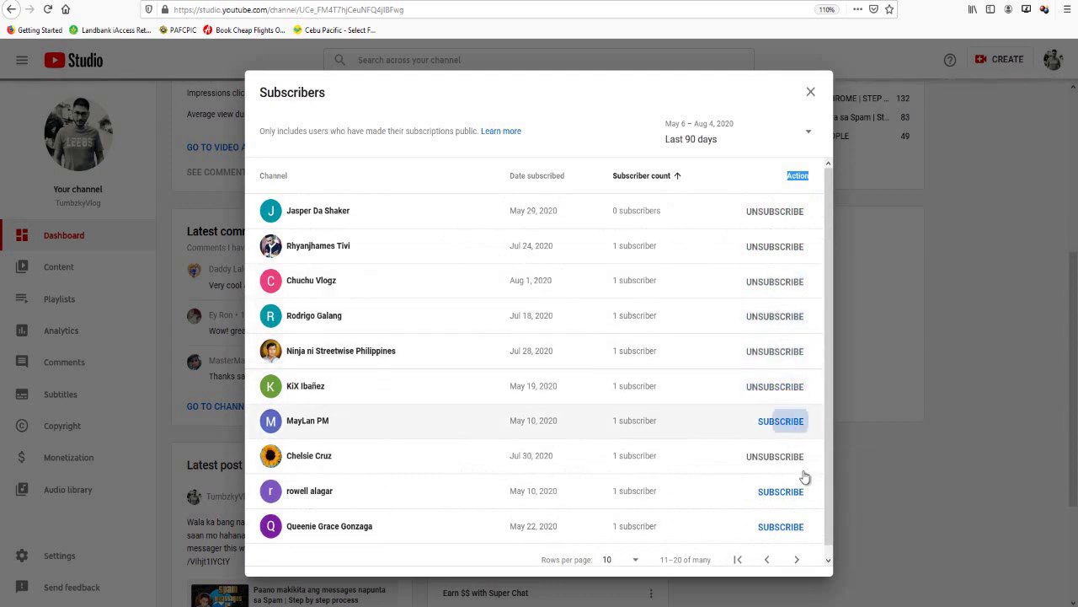
pyautogui.click(799, 491)
pyautogui.scroll(-1, 799, 497)
pyautogui.click(791, 516)
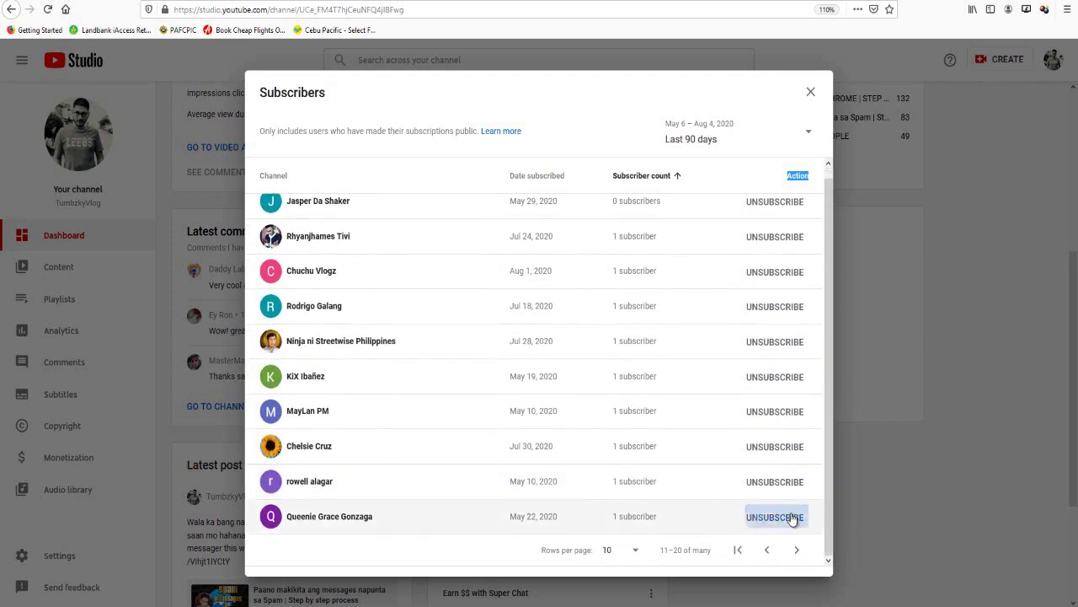
# - Subscribe back to all ten channels on the subscriber page showing entries 21–30
pyautogui.click(797, 549)
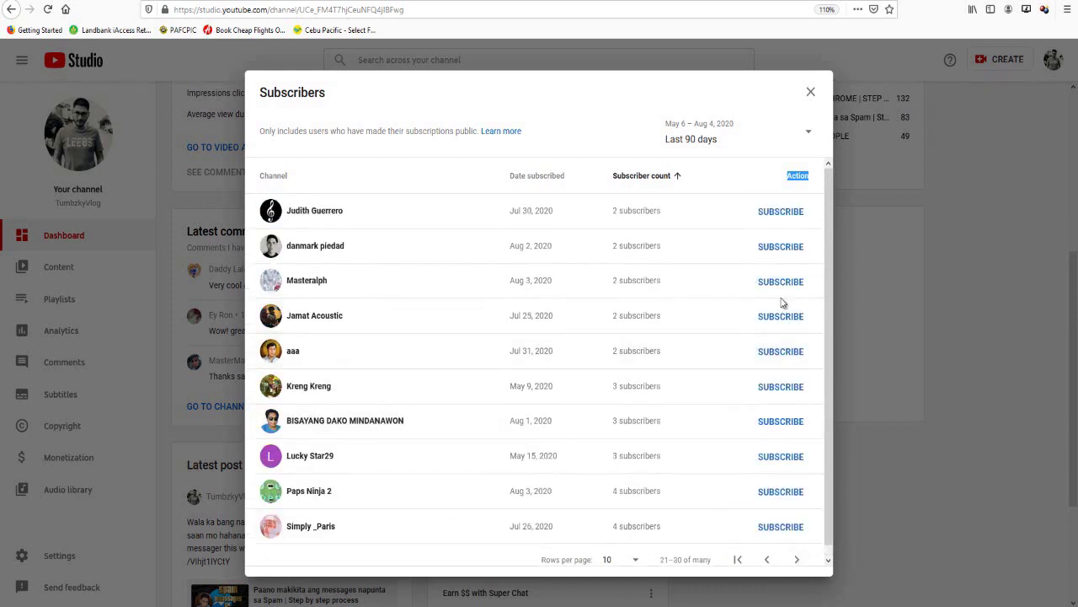
pyautogui.click(784, 212)
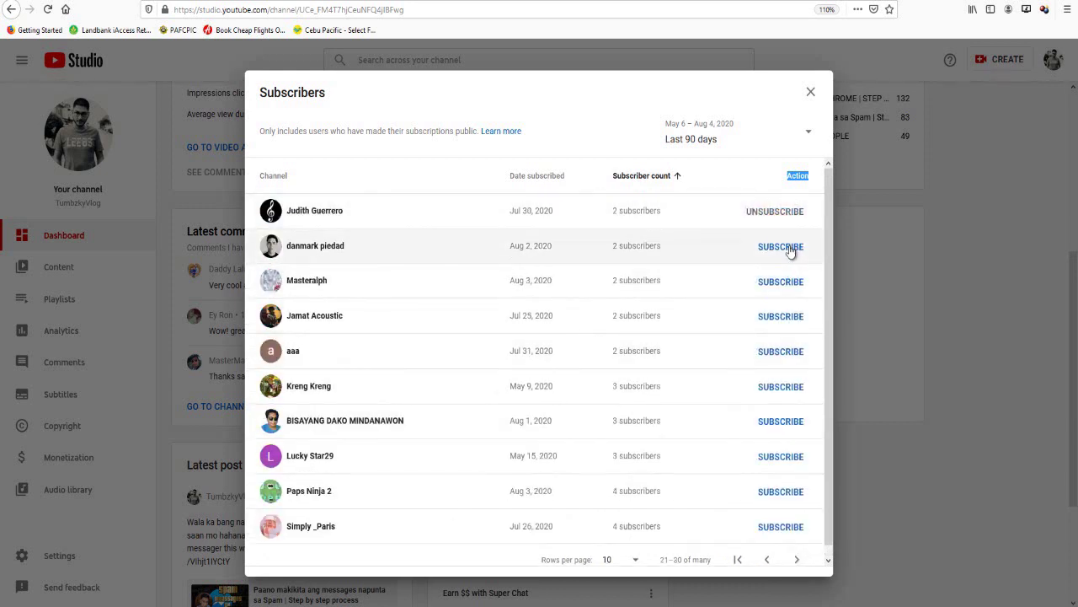
pyautogui.click(785, 248)
pyautogui.click(785, 283)
pyautogui.click(784, 319)
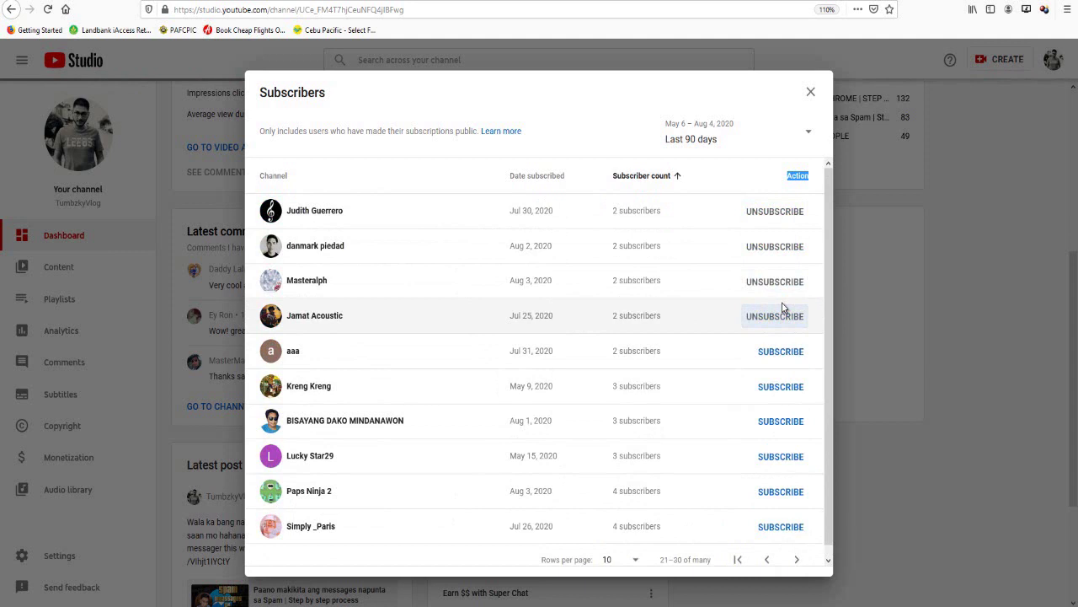
pyautogui.click(785, 353)
pyautogui.click(783, 390)
pyautogui.click(786, 423)
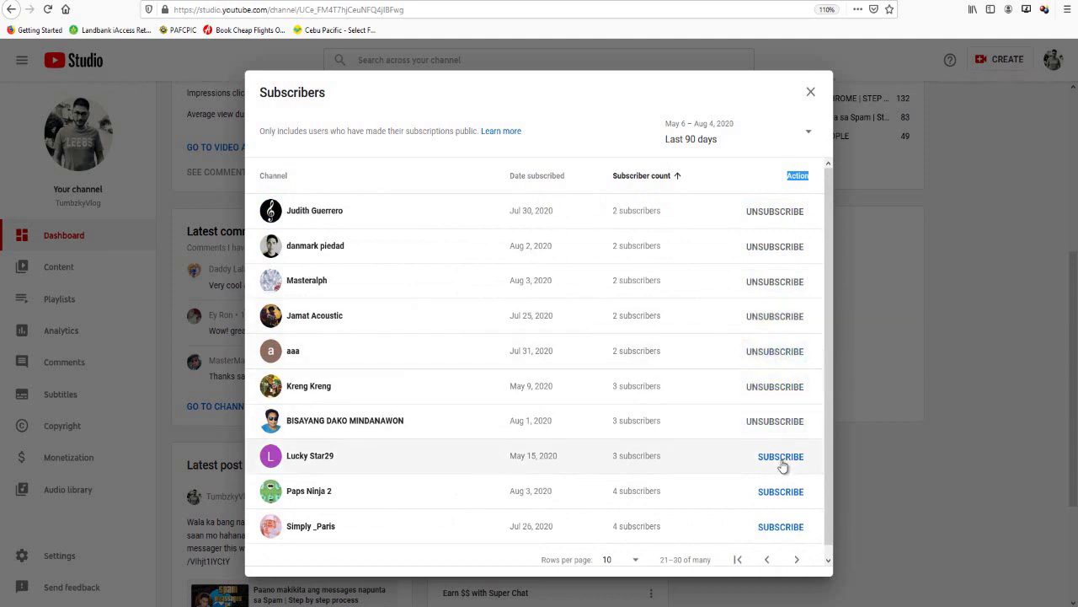
pyautogui.click(784, 459)
pyautogui.click(784, 495)
pyautogui.click(782, 526)
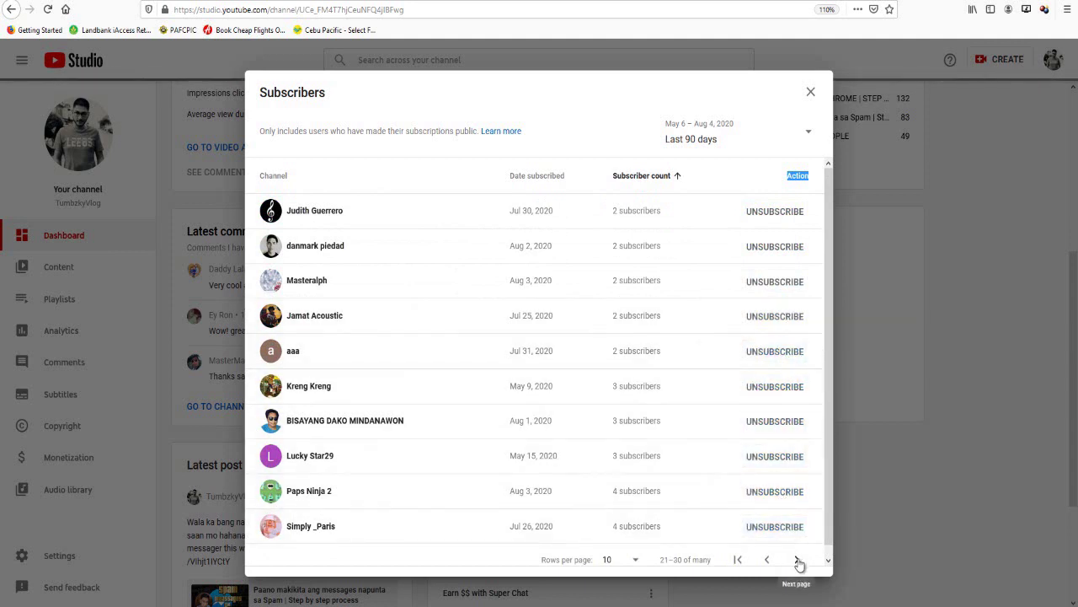
# - Go past subscriber entries 31–50 and subscribe back to every channel not yet subscribed to among entries 51–60
pyautogui.click(797, 559)
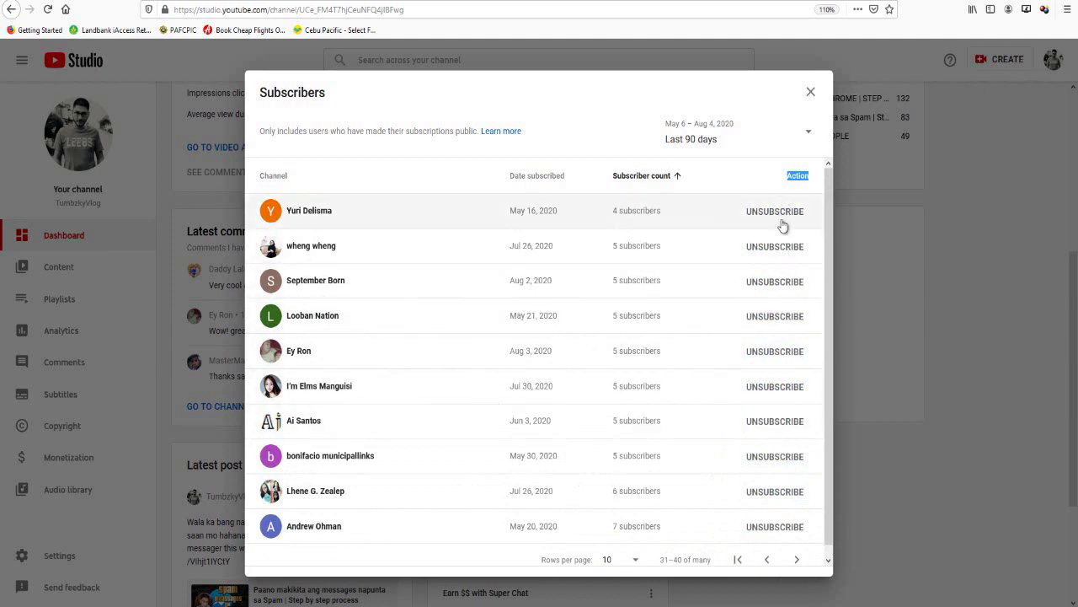
pyautogui.click(798, 563)
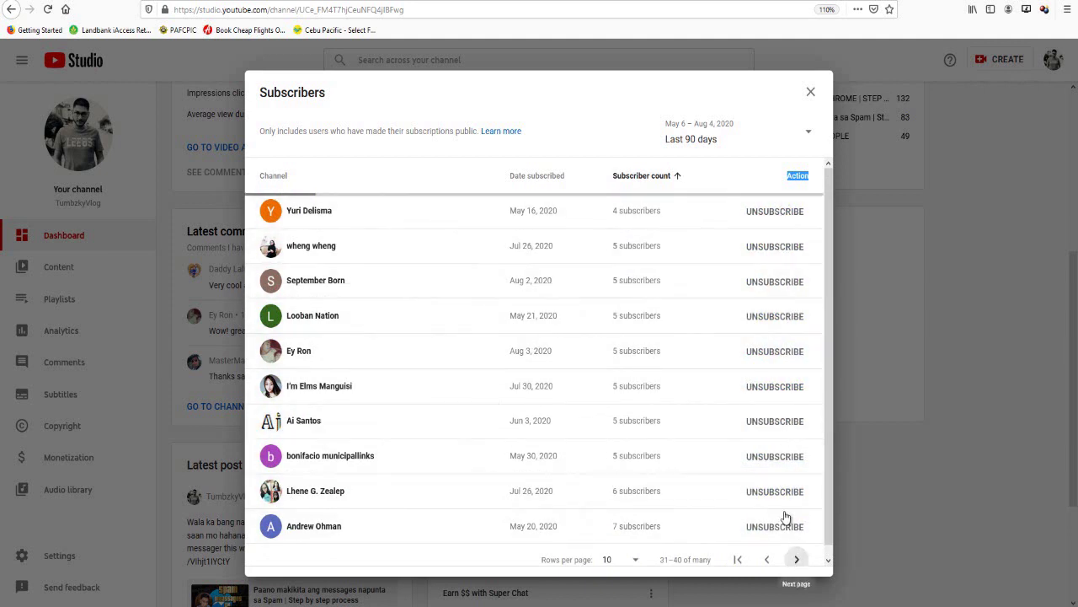
pyautogui.click(795, 563)
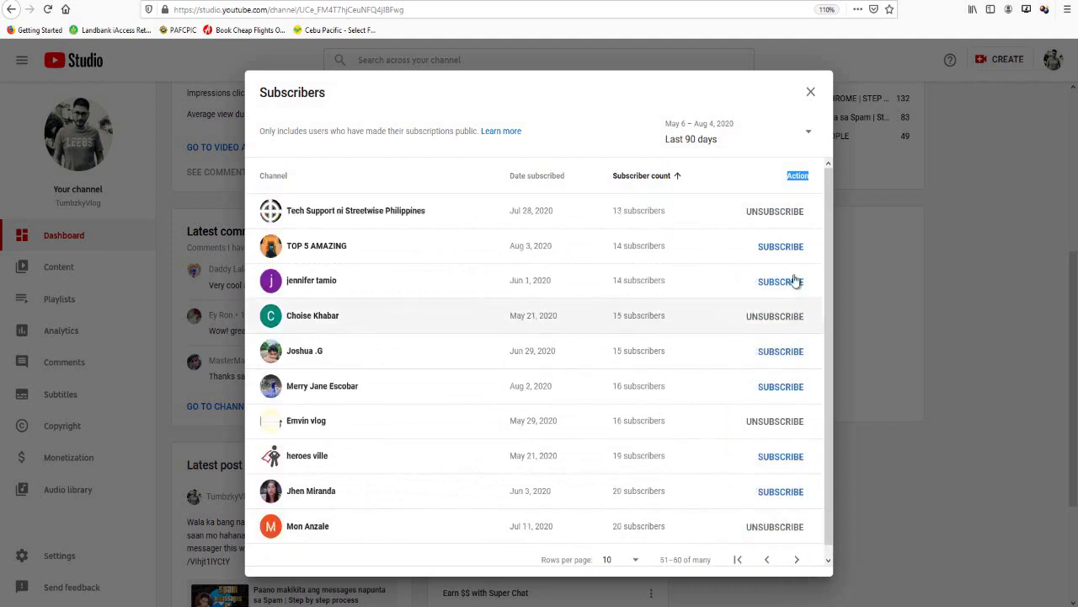
pyautogui.click(792, 247)
pyautogui.click(788, 282)
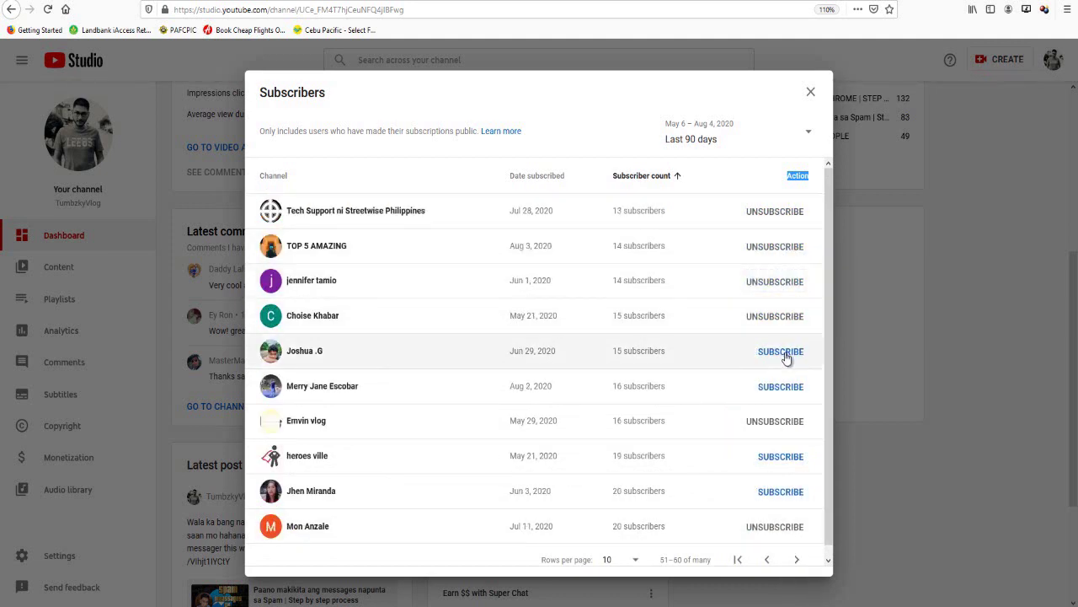
pyautogui.click(783, 352)
pyautogui.click(786, 387)
pyautogui.click(788, 458)
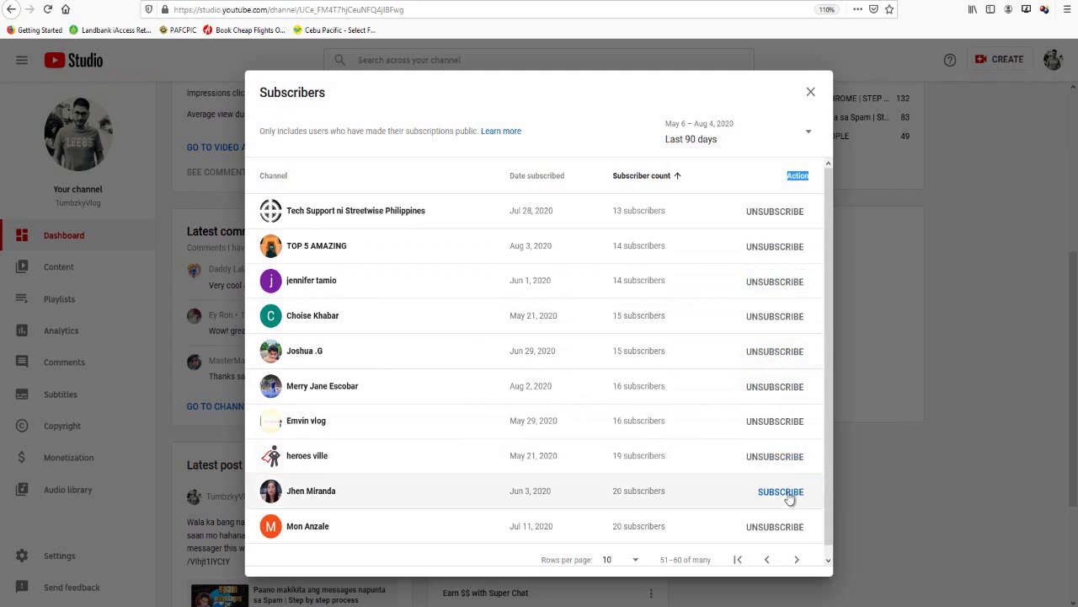
pyautogui.click(790, 495)
# - Subscribe back to the first eight channels on the subscriber page showing entries 61–70
pyautogui.click(800, 560)
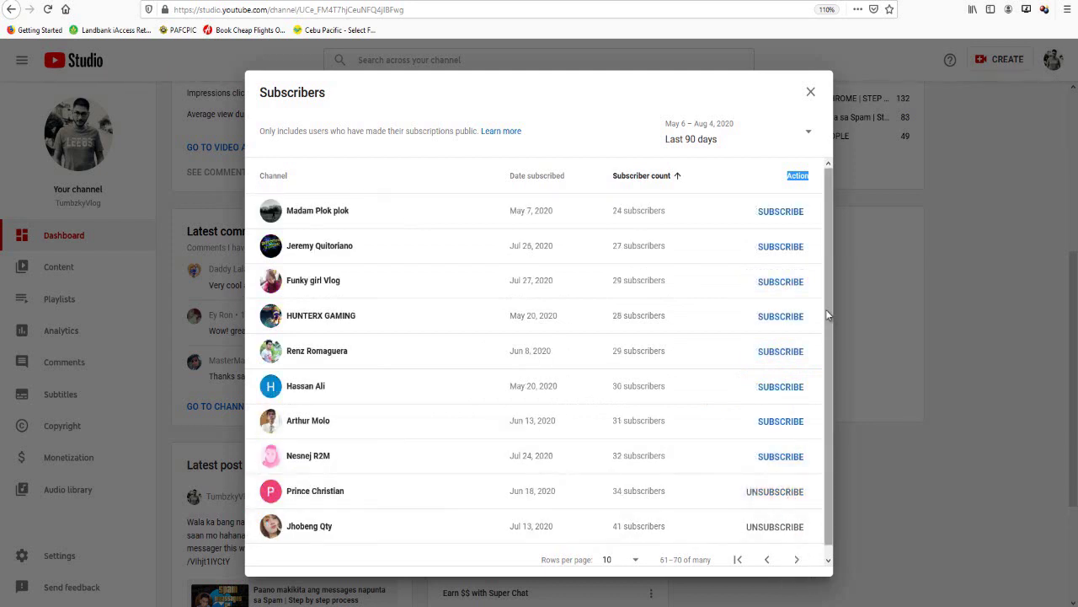
pyautogui.click(790, 211)
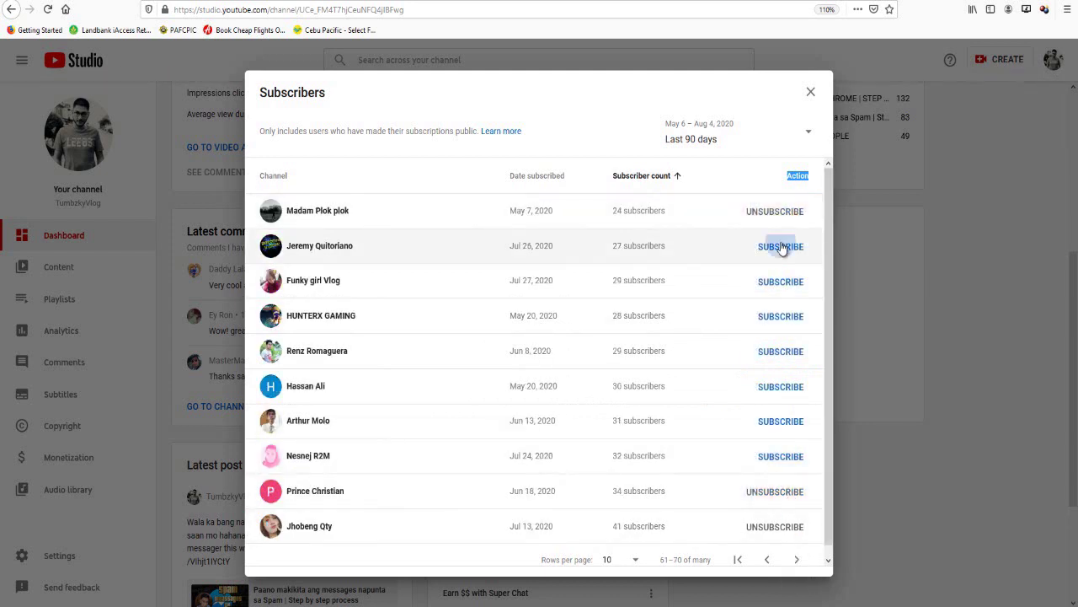
pyautogui.click(784, 246)
pyautogui.click(788, 283)
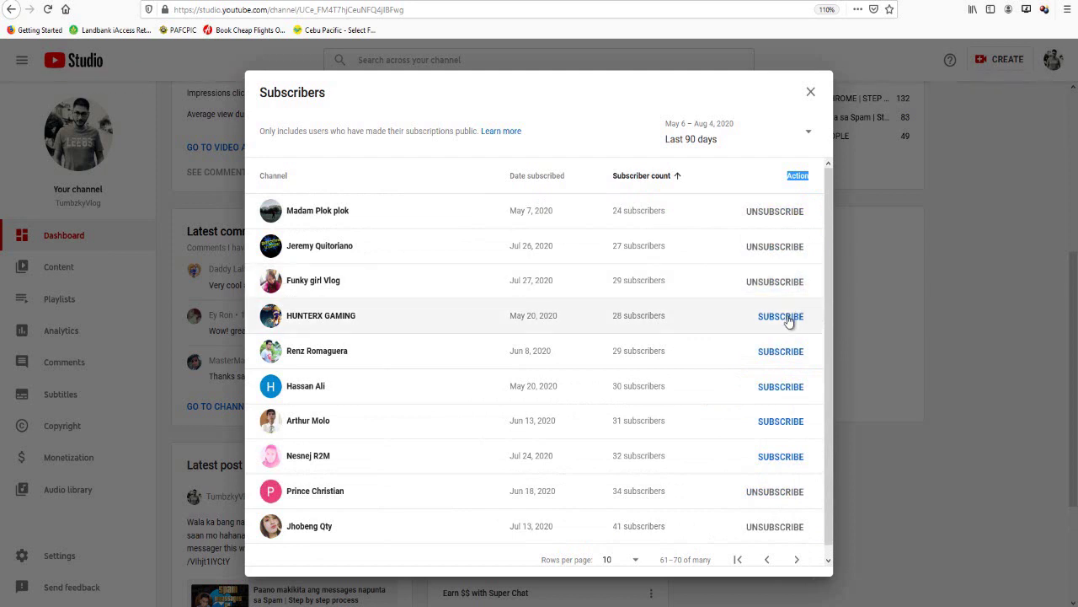
pyautogui.click(790, 318)
pyautogui.click(790, 354)
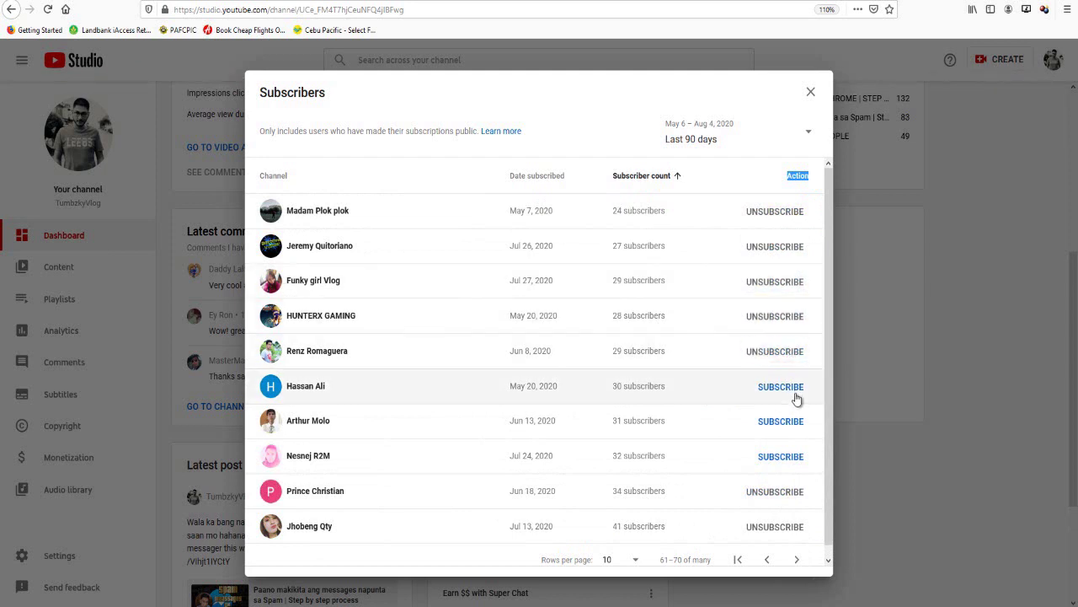
pyautogui.click(796, 391)
pyautogui.click(787, 421)
pyautogui.click(784, 456)
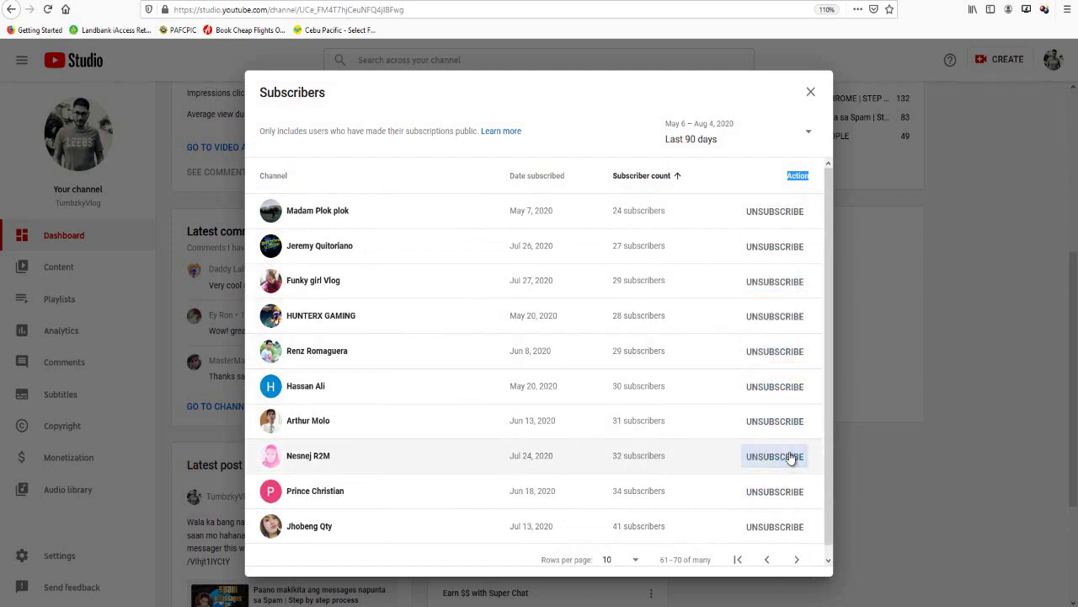
# - Subscribe back to all channels not yet subscribed to among subscriber entries 71–100
pyautogui.click(797, 560)
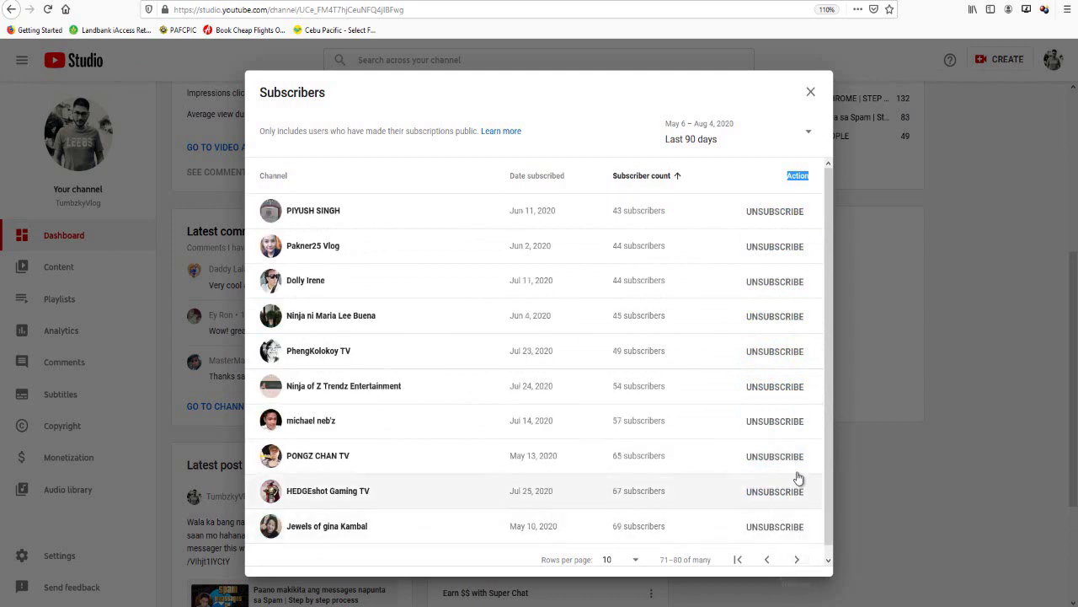
pyautogui.click(797, 561)
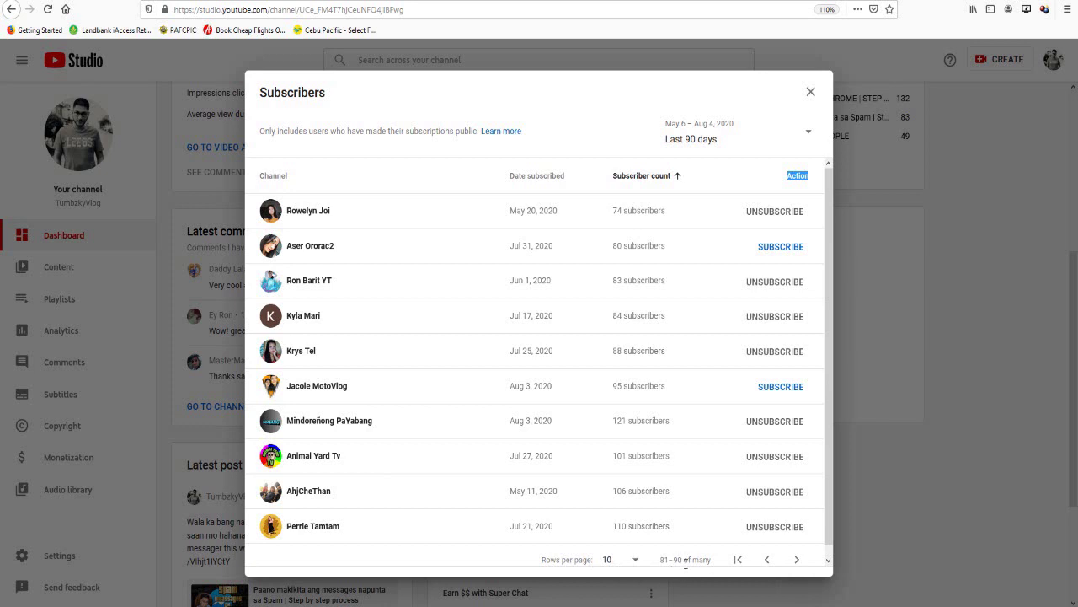
pyautogui.click(778, 250)
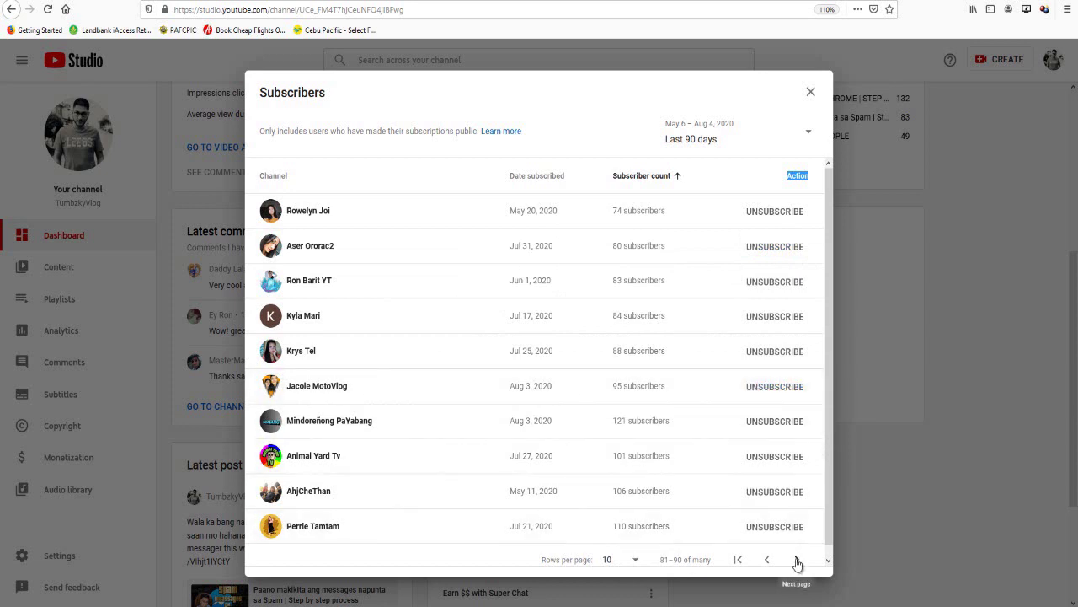
pyautogui.click(798, 562)
pyautogui.click(787, 386)
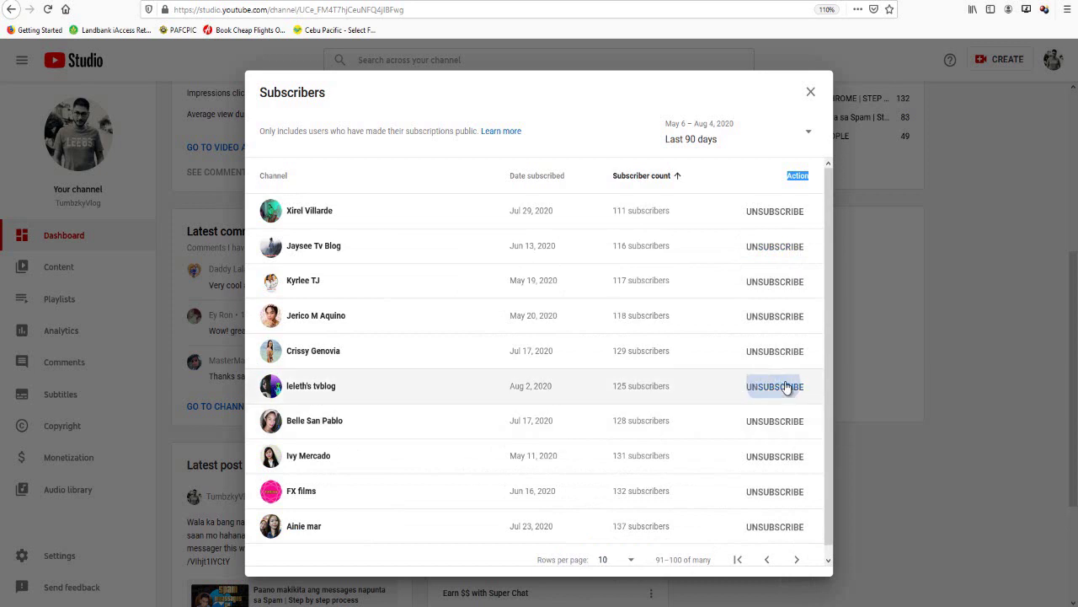
# - Subscribe back to the four channels not yet subscribed to on the page showing subscriber entries 101–110
pyautogui.click(798, 560)
pyautogui.click(781, 246)
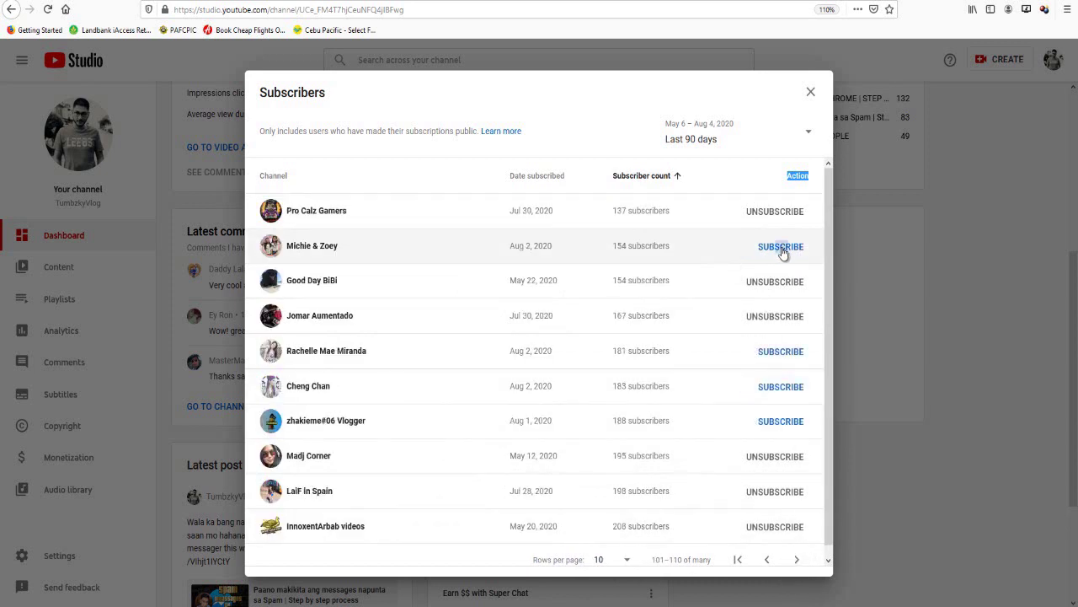
pyautogui.click(781, 351)
pyautogui.click(781, 386)
pyautogui.click(789, 422)
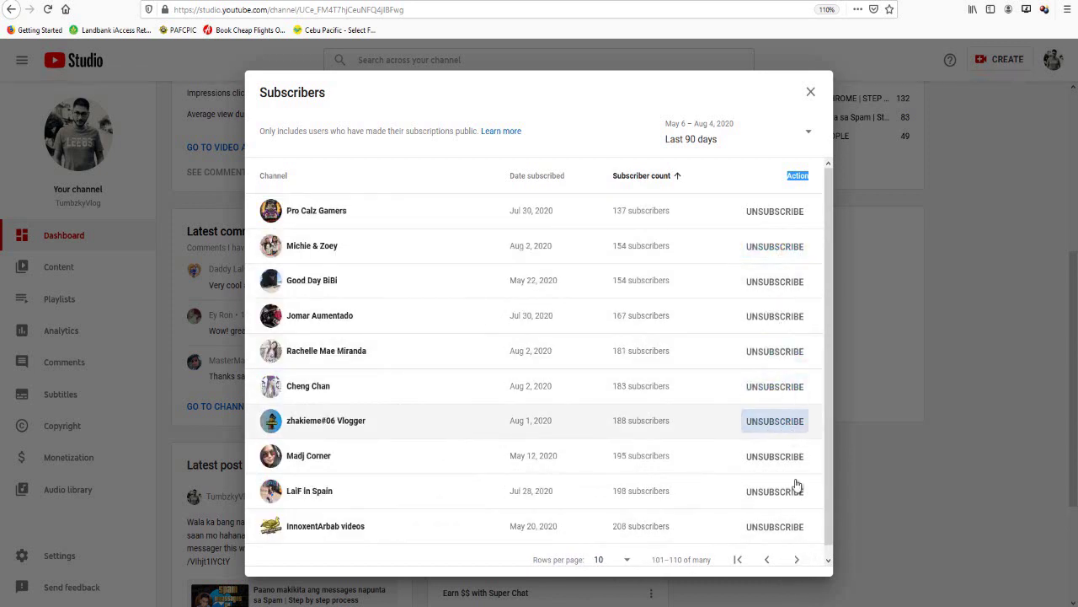
# - Subscribe back to all channels not yet subscribed to among subscriber entries 111–140
pyautogui.click(798, 560)
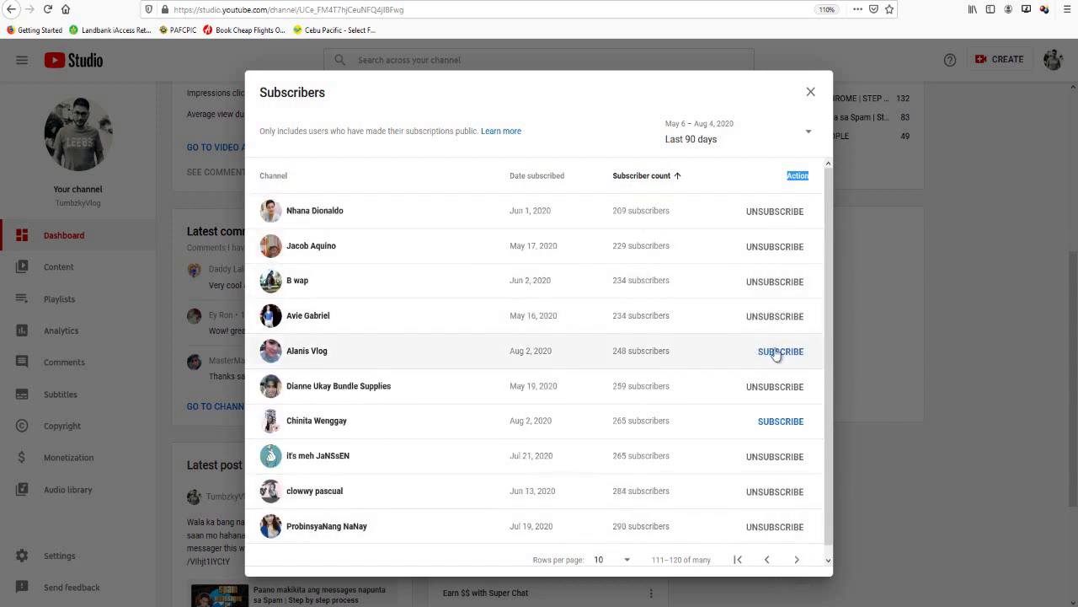
pyautogui.click(781, 352)
pyautogui.click(791, 428)
pyautogui.click(797, 559)
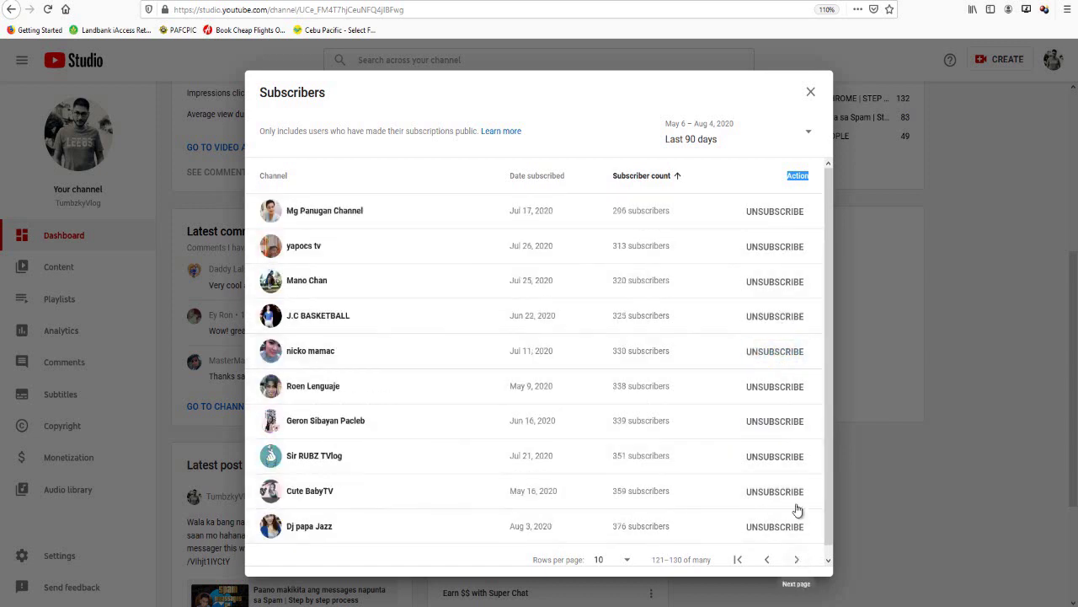
pyautogui.click(797, 560)
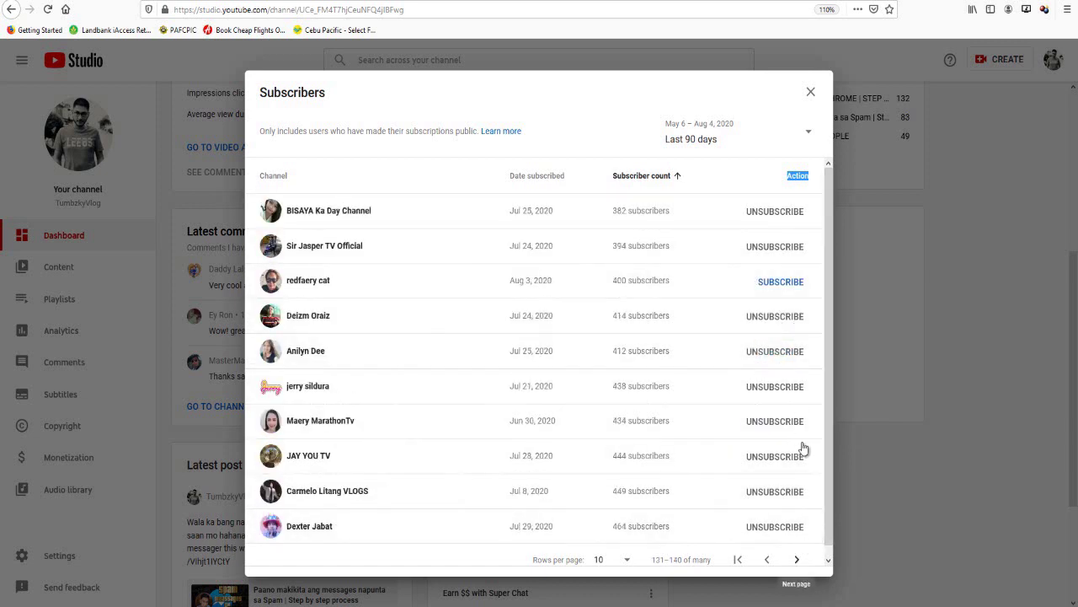
pyautogui.click(792, 289)
# - Subscribe back to the remaining channels not yet subscribed to among subscriber entries 141–170
pyautogui.click(797, 560)
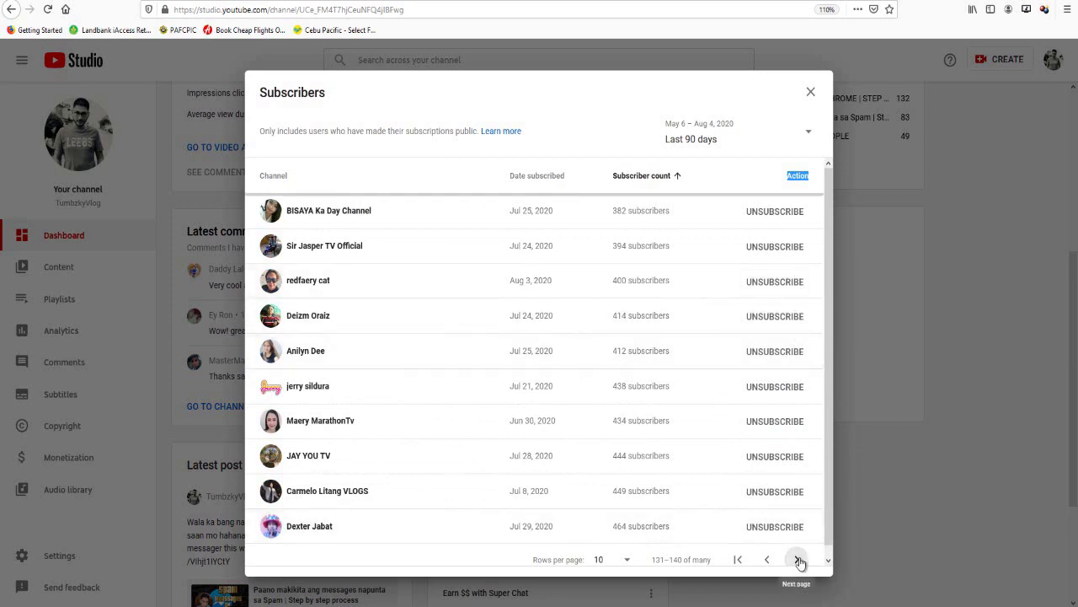
pyautogui.click(797, 561)
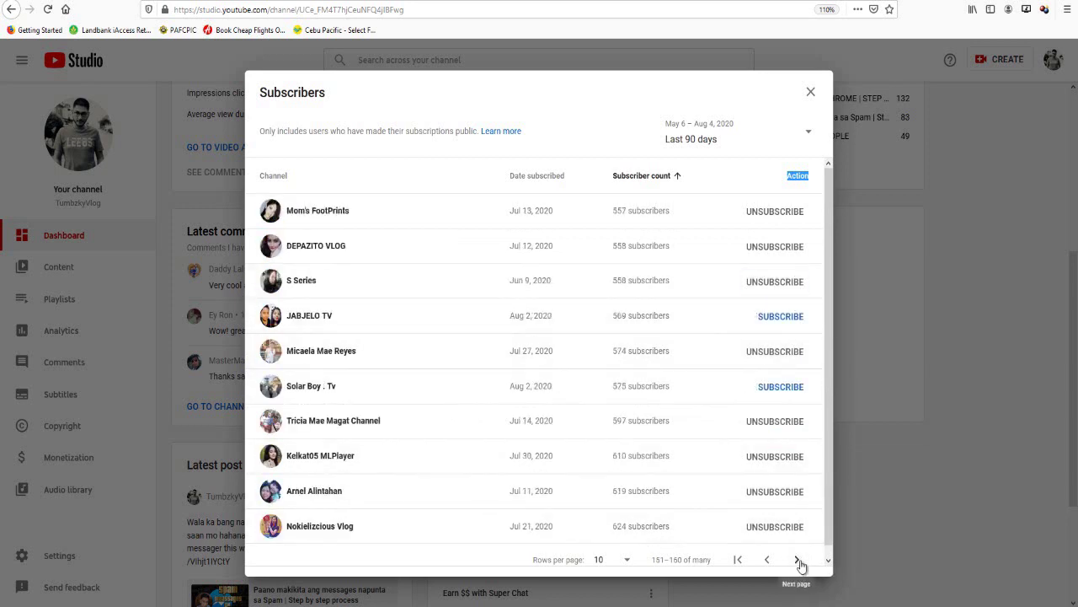
pyautogui.click(790, 316)
pyautogui.click(782, 387)
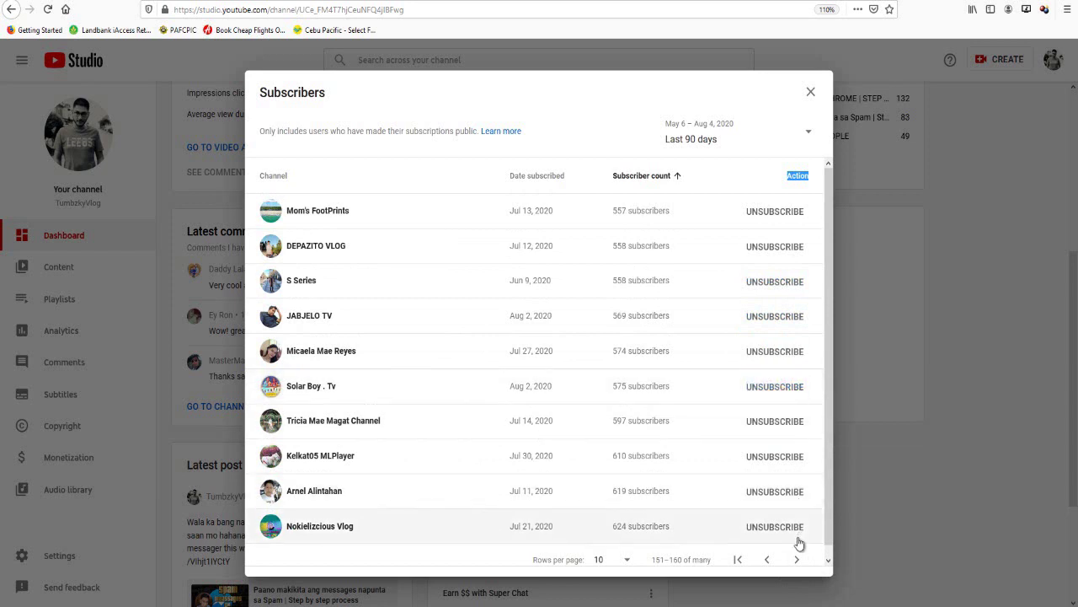
pyautogui.click(796, 560)
pyautogui.click(782, 350)
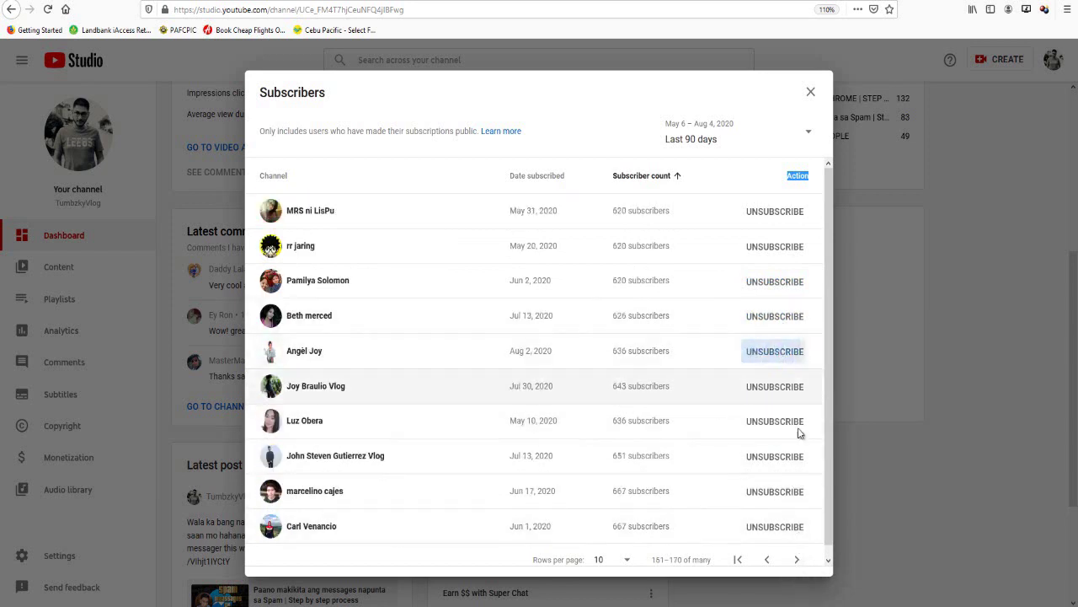
# - Subscribe back to every channel not yet subscribed to on the two pages showing subscriber entries 171–190
pyautogui.click(797, 559)
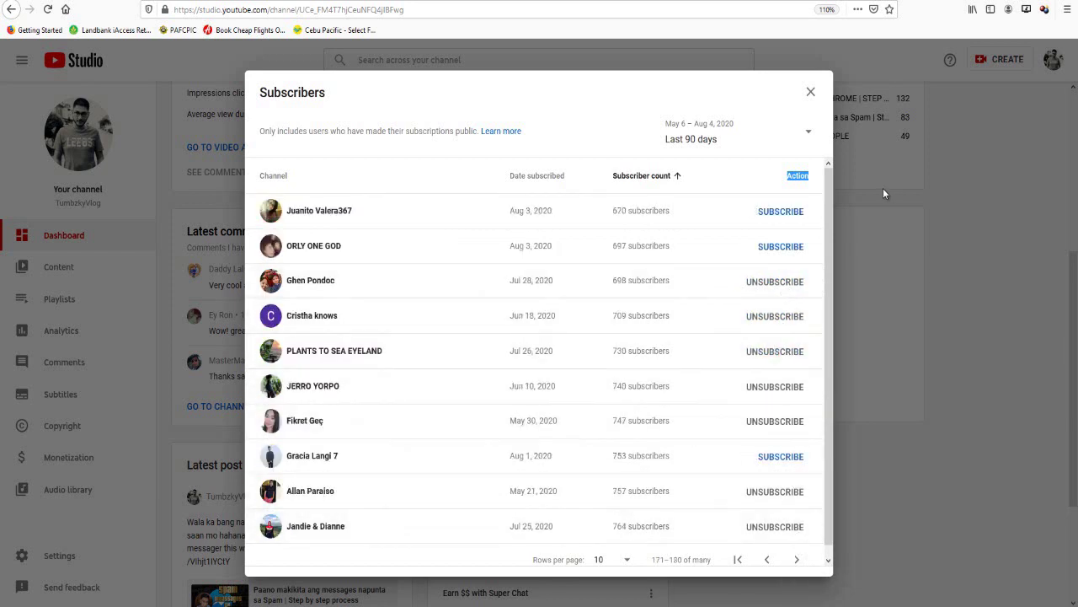
pyautogui.click(778, 212)
pyautogui.click(785, 246)
pyautogui.click(793, 464)
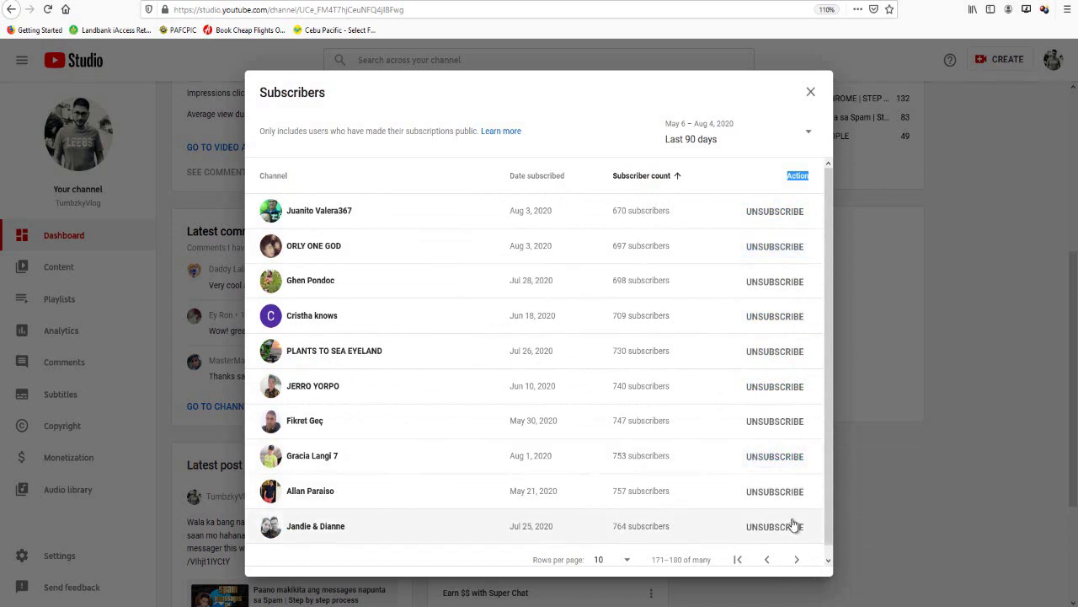
pyautogui.click(797, 560)
pyautogui.click(790, 495)
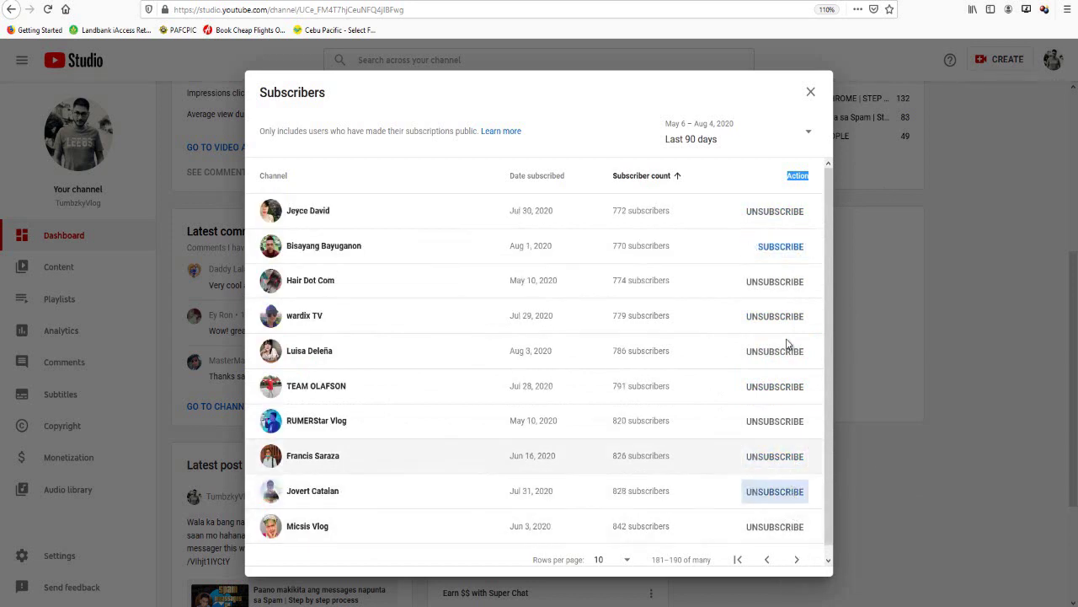
pyautogui.click(786, 248)
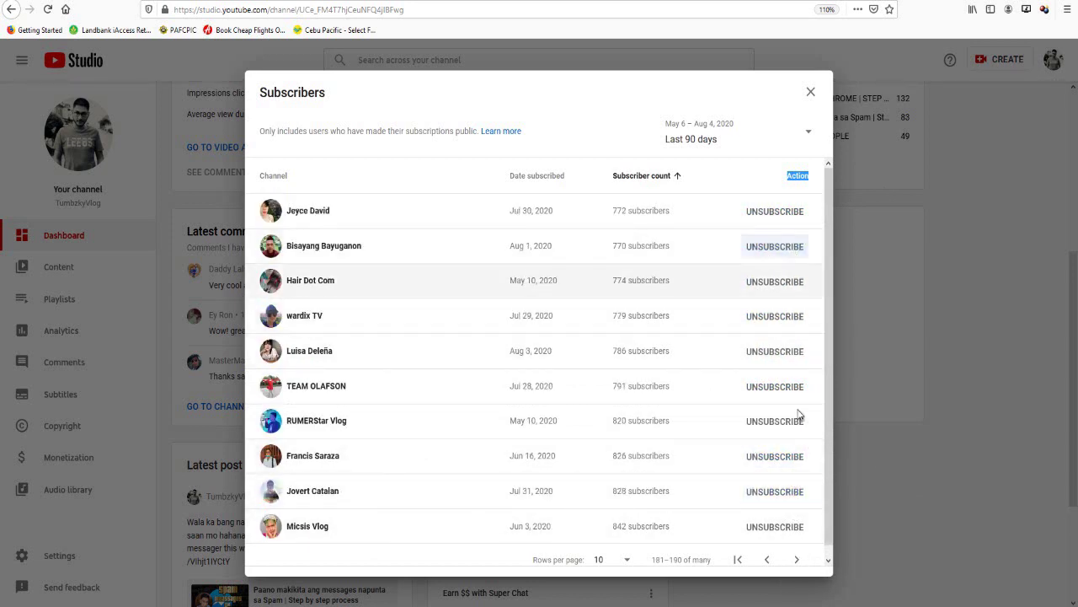
# - Subscribe back to all channels not yet subscribed to among subscriber entries 191–230
pyautogui.click(796, 561)
pyautogui.click(797, 562)
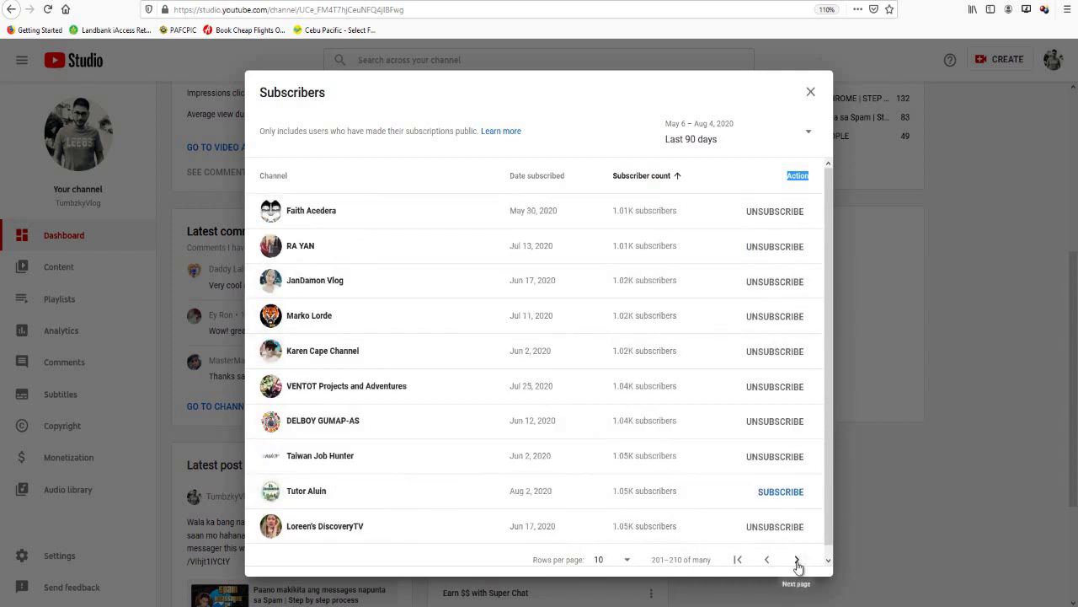
pyautogui.click(792, 493)
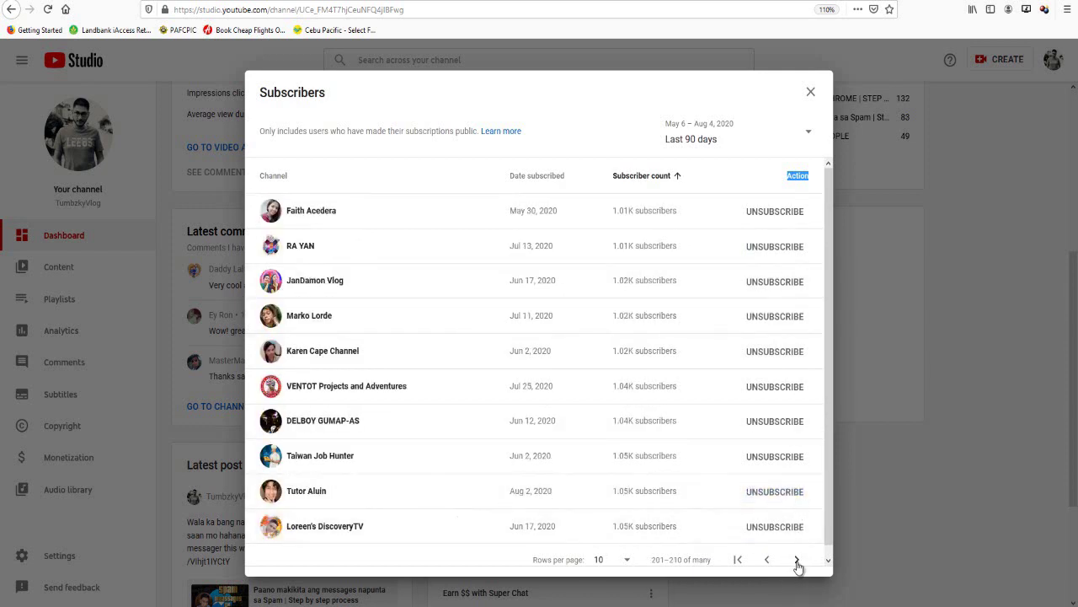
pyautogui.click(797, 562)
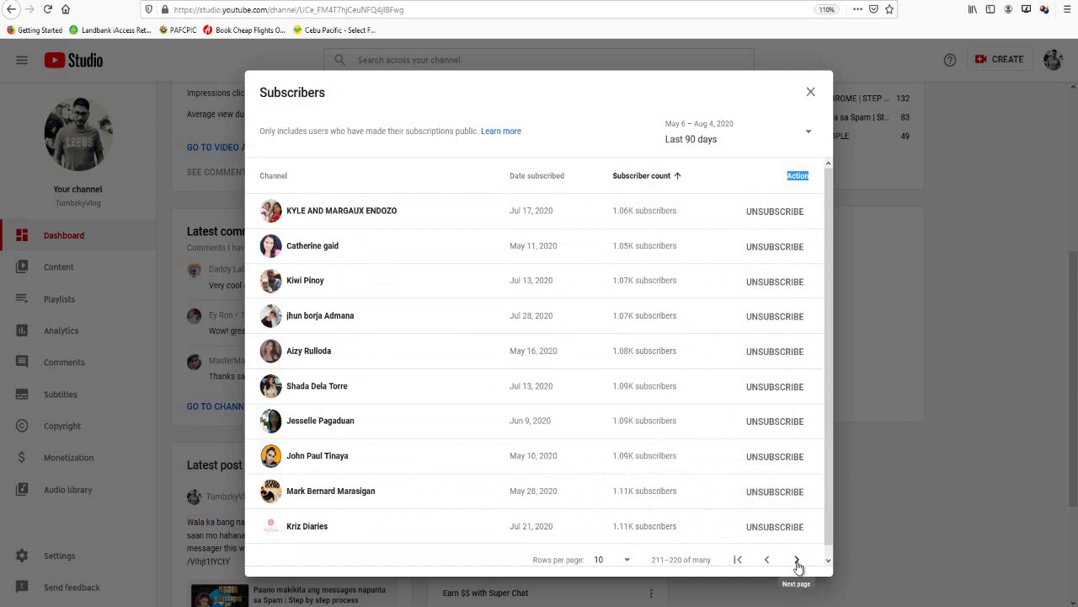
pyautogui.click(797, 562)
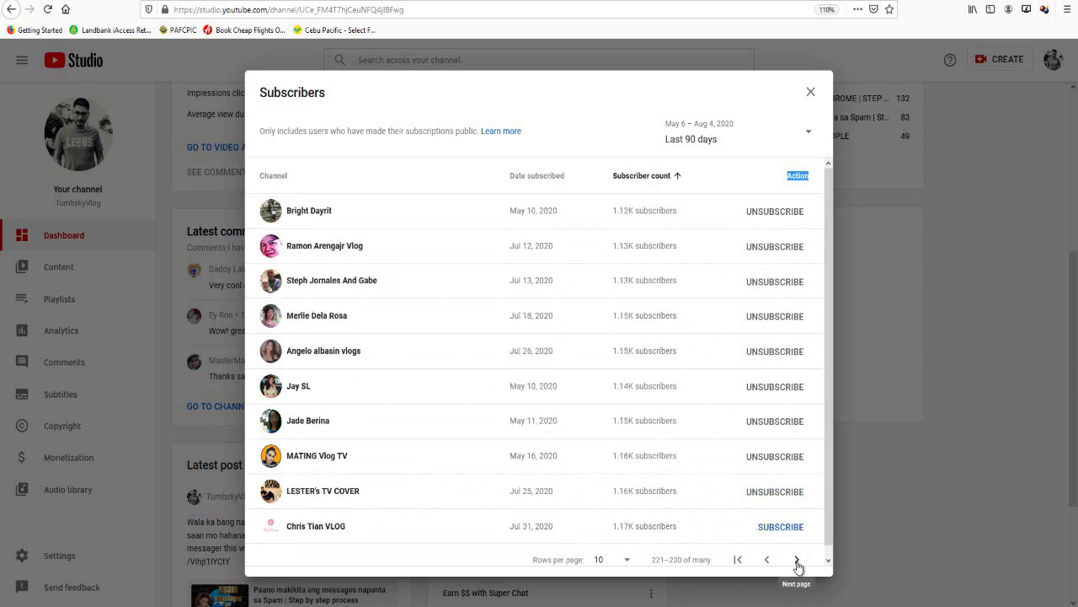
pyautogui.click(795, 529)
# - Check subscriber entries 231–270 page by page for channels not yet subscribed to
pyautogui.click(798, 561)
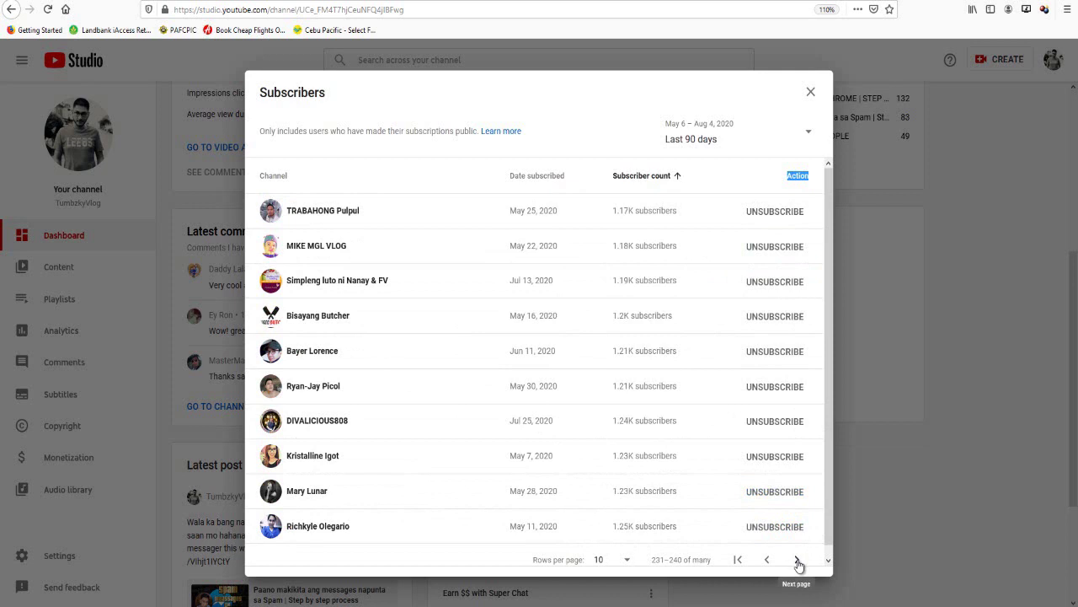
pyautogui.click(798, 561)
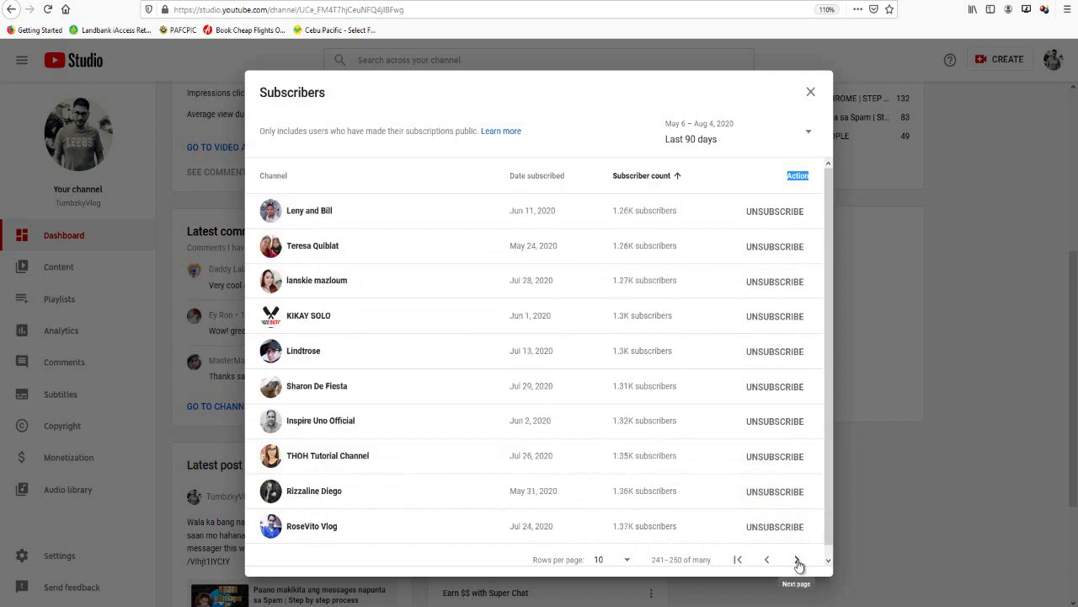
pyautogui.click(798, 561)
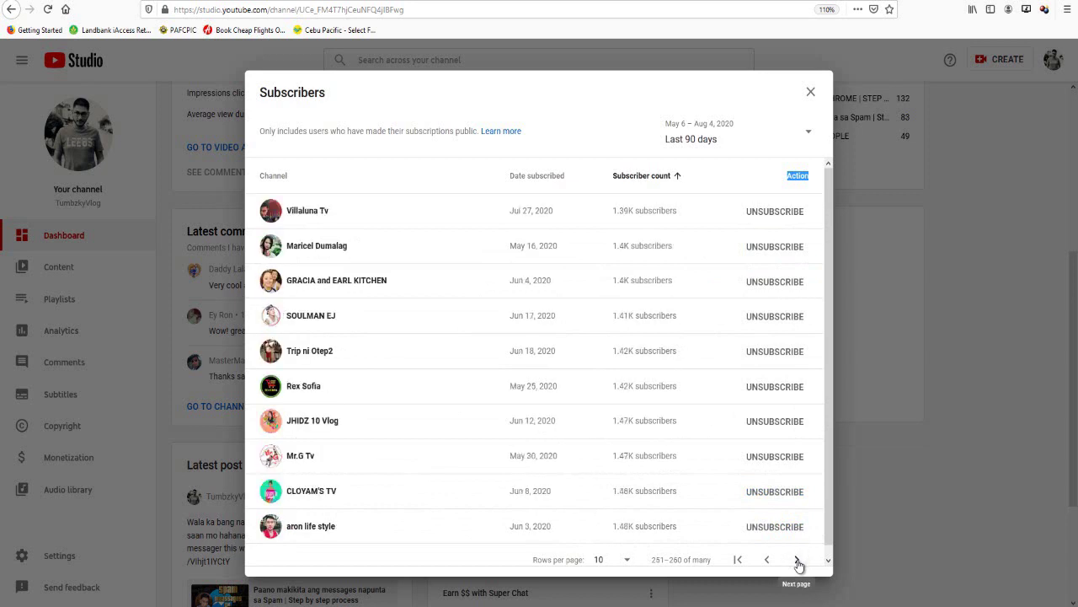
pyautogui.click(798, 561)
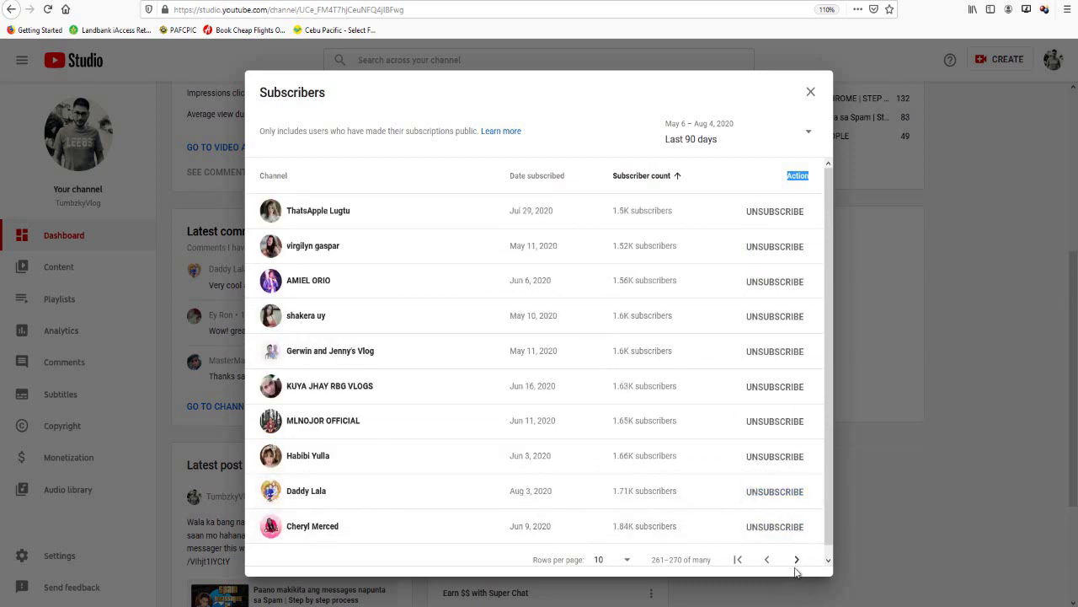
# - Check subscriber entries 271–287 for channels not yet subscribed to and return to the first page of the list
pyautogui.click(798, 560)
pyautogui.click(798, 559)
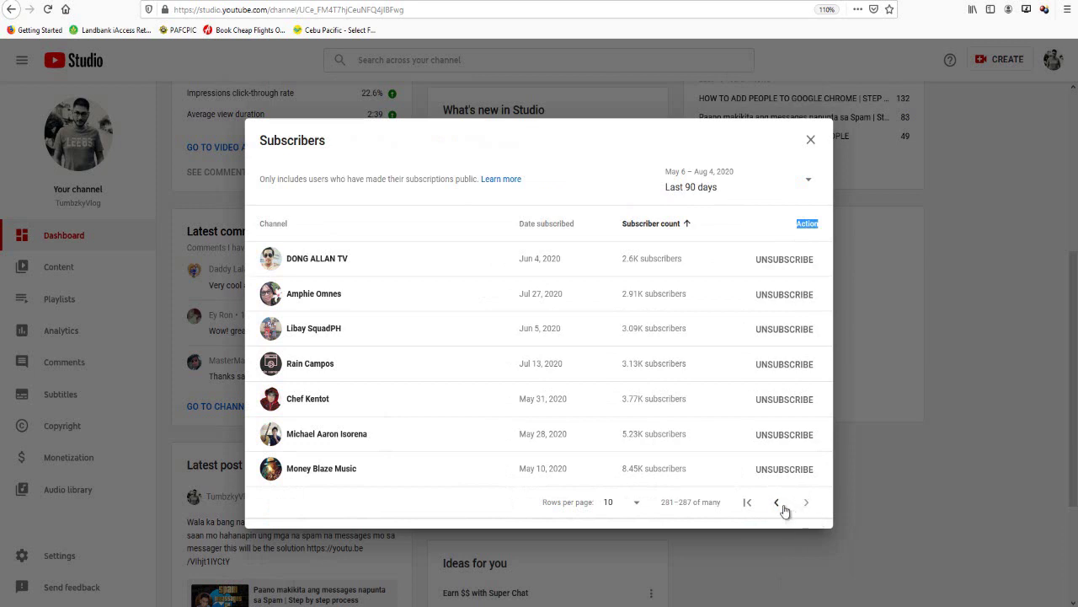
pyautogui.click(777, 504)
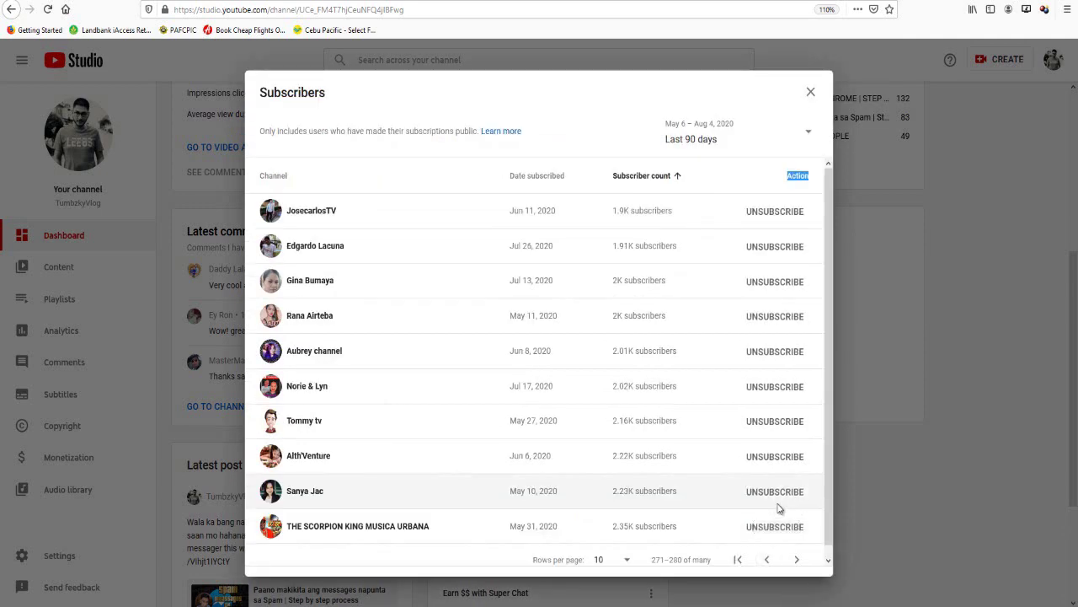
pyautogui.click(767, 560)
pyautogui.click(767, 560)
pyautogui.click(767, 559)
pyautogui.click(767, 560)
pyautogui.click(768, 560)
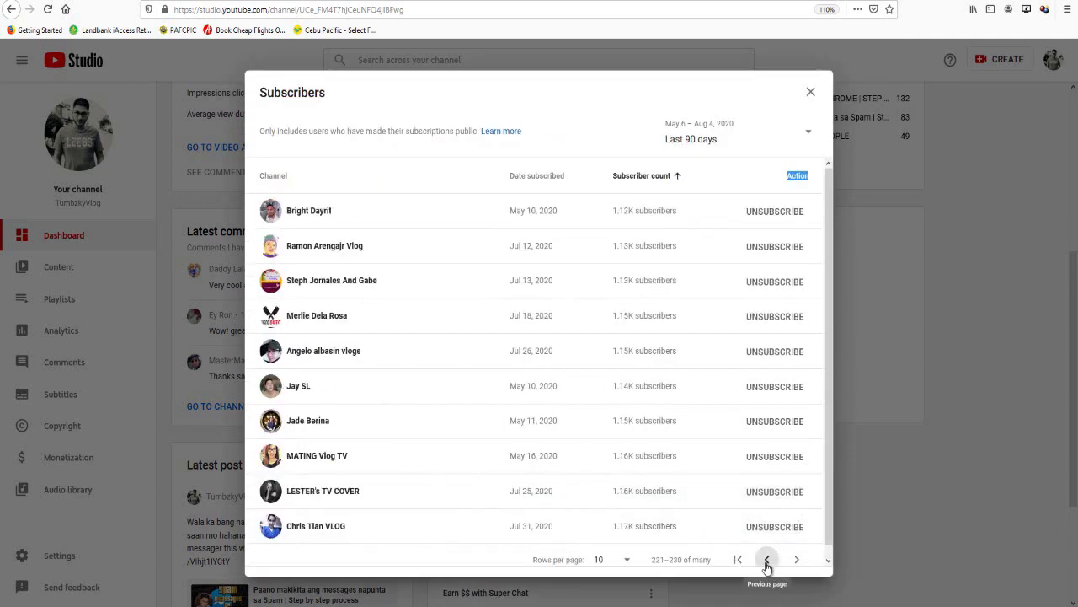
pyautogui.click(768, 559)
pyautogui.click(768, 560)
pyautogui.click(768, 560)
pyautogui.click(767, 559)
pyautogui.click(768, 560)
pyautogui.click(767, 559)
pyautogui.click(768, 559)
pyautogui.click(768, 559)
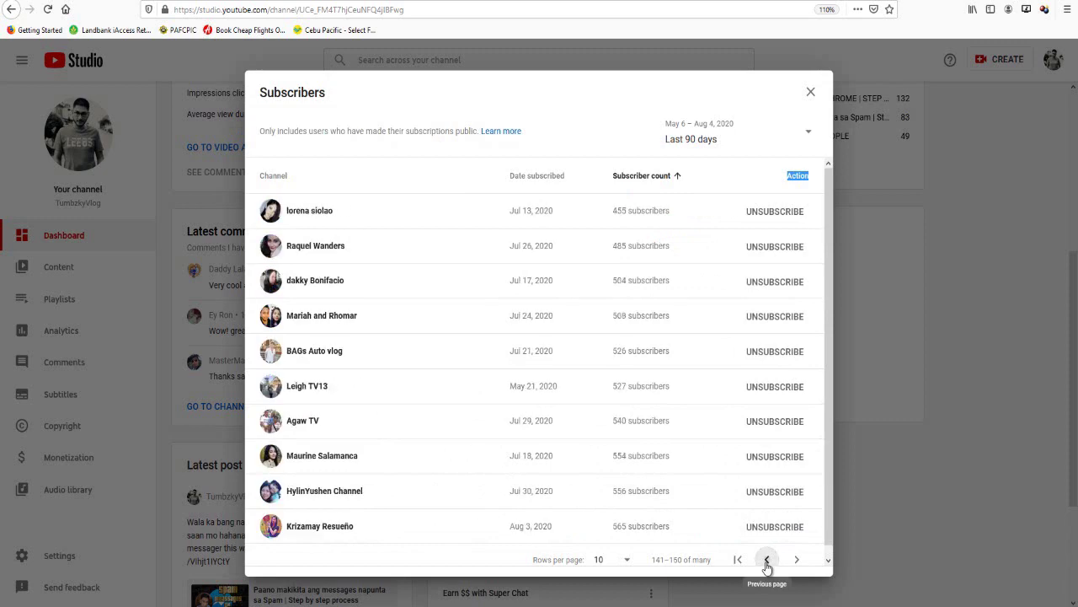
pyautogui.click(768, 559)
pyautogui.click(768, 560)
pyautogui.click(767, 560)
pyautogui.click(767, 559)
pyautogui.click(767, 560)
pyautogui.click(768, 559)
pyautogui.click(768, 559)
pyautogui.click(768, 560)
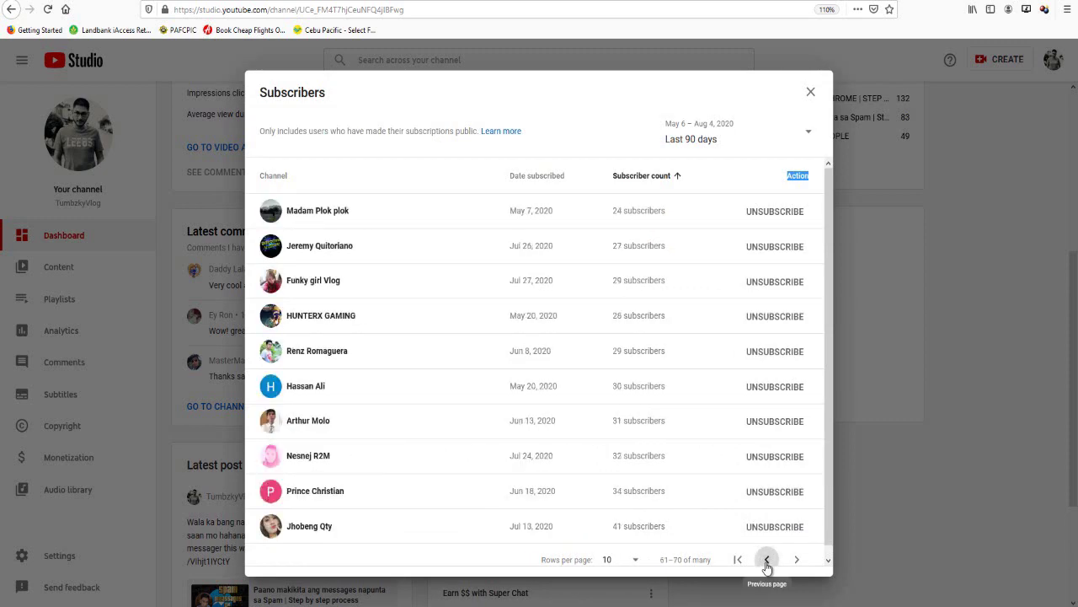
pyautogui.click(768, 560)
pyautogui.click(768, 560)
pyautogui.click(767, 559)
pyautogui.click(767, 559)
pyautogui.click(768, 559)
pyautogui.click(767, 559)
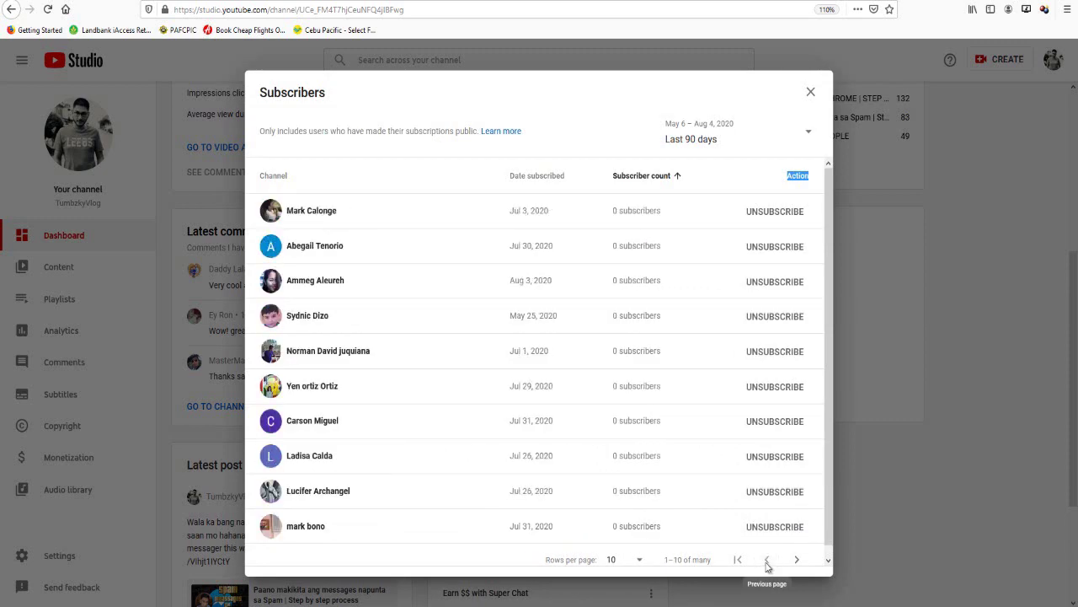
# - Look through the subscription status of subscriber entries 11–50 and return to entries 1–10
pyautogui.click(796, 562)
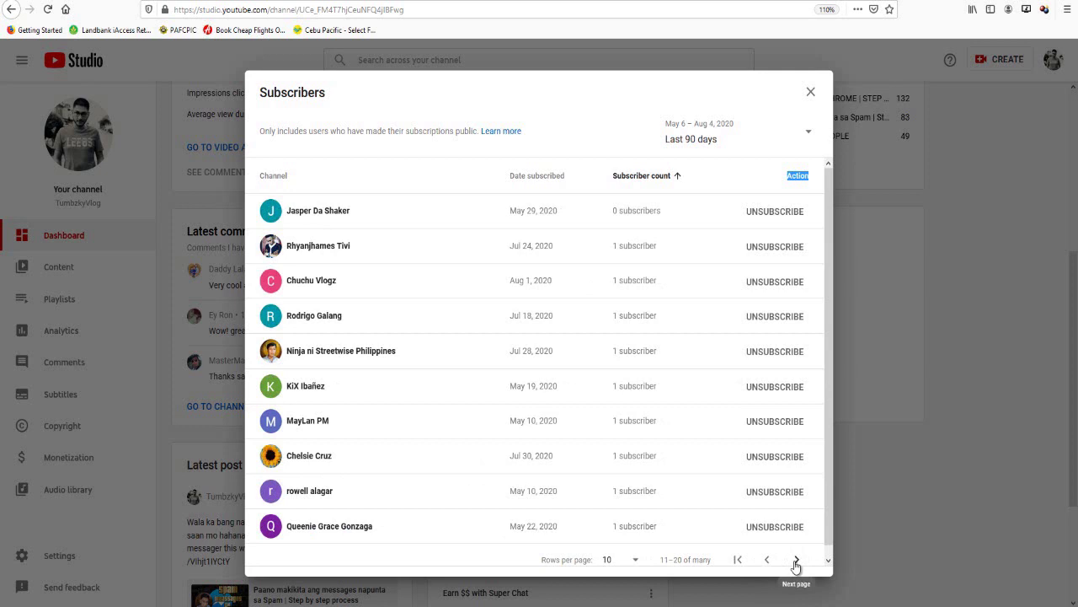
pyautogui.click(796, 563)
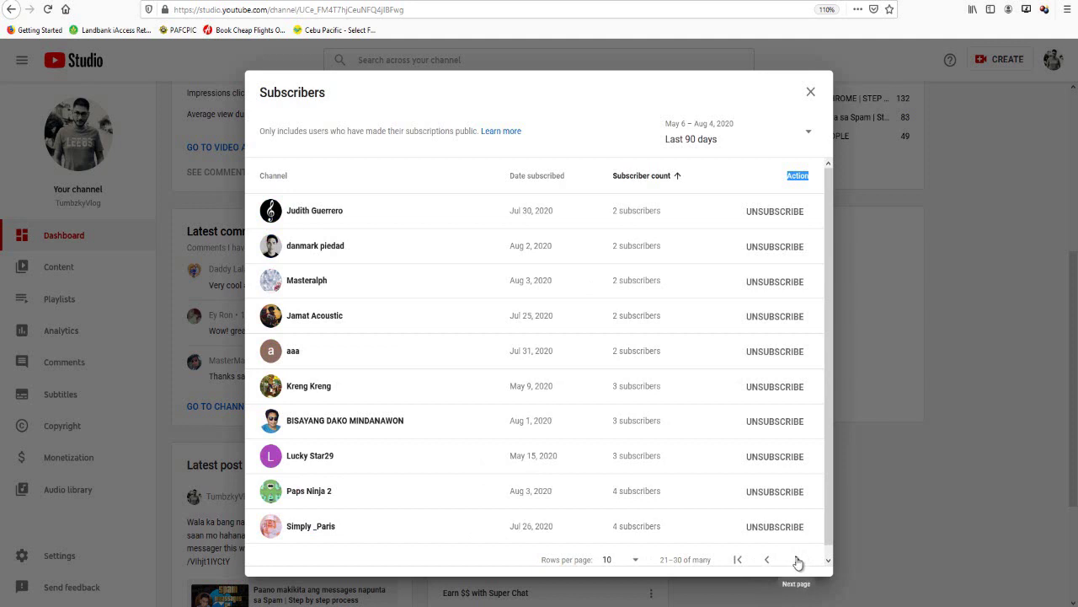
pyautogui.click(797, 562)
pyautogui.click(797, 562)
pyautogui.click(766, 562)
pyautogui.click(766, 562)
pyautogui.click(766, 562)
pyautogui.click(766, 562)
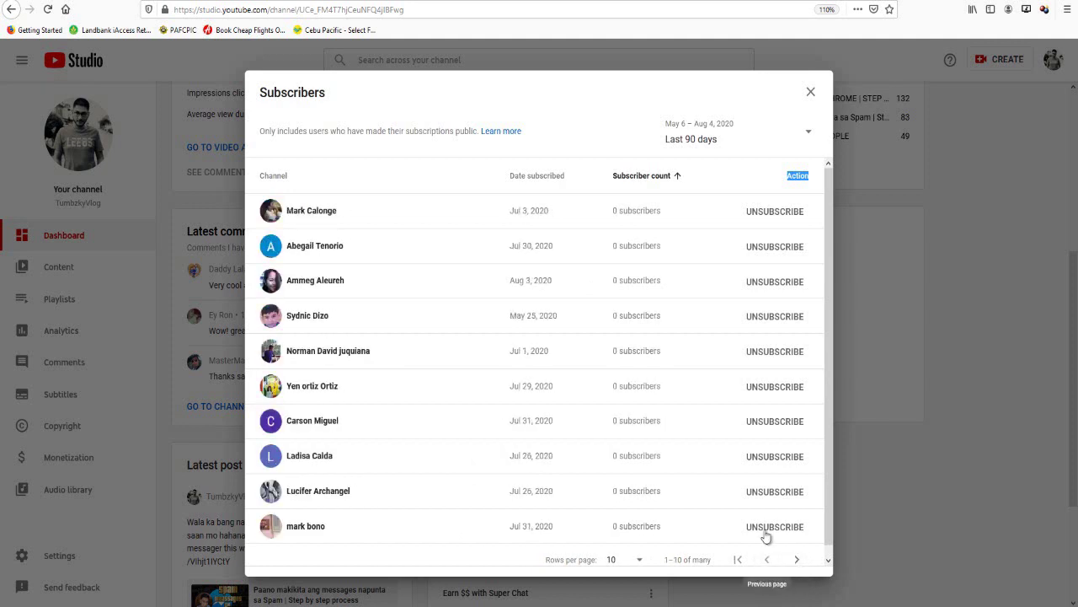
# - Unsubscribe from all ten channels among subscriber entries 1–10
pyautogui.click(780, 215)
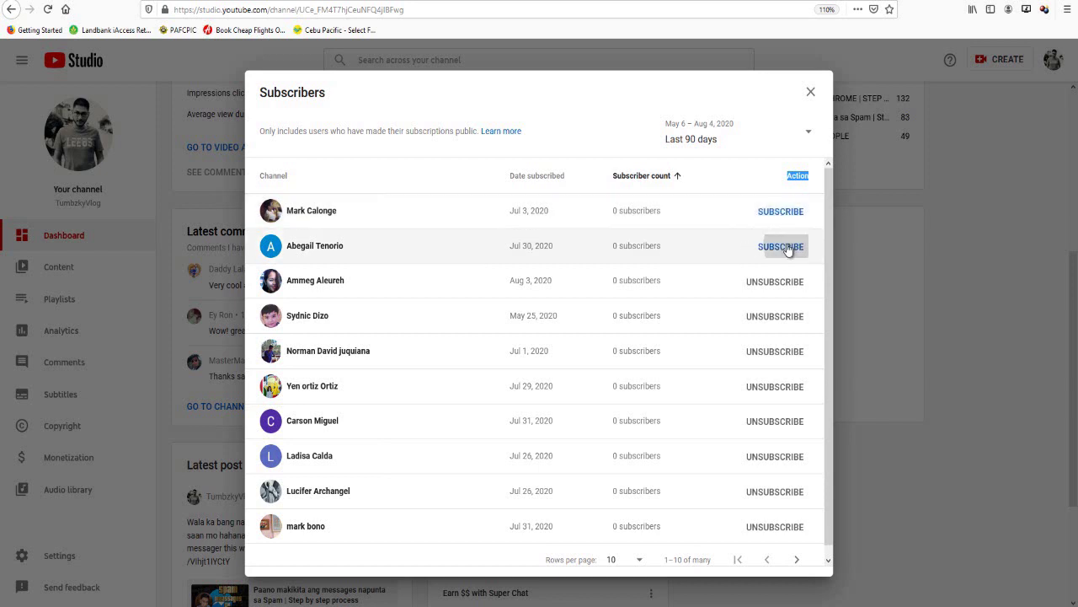
pyautogui.click(775, 283)
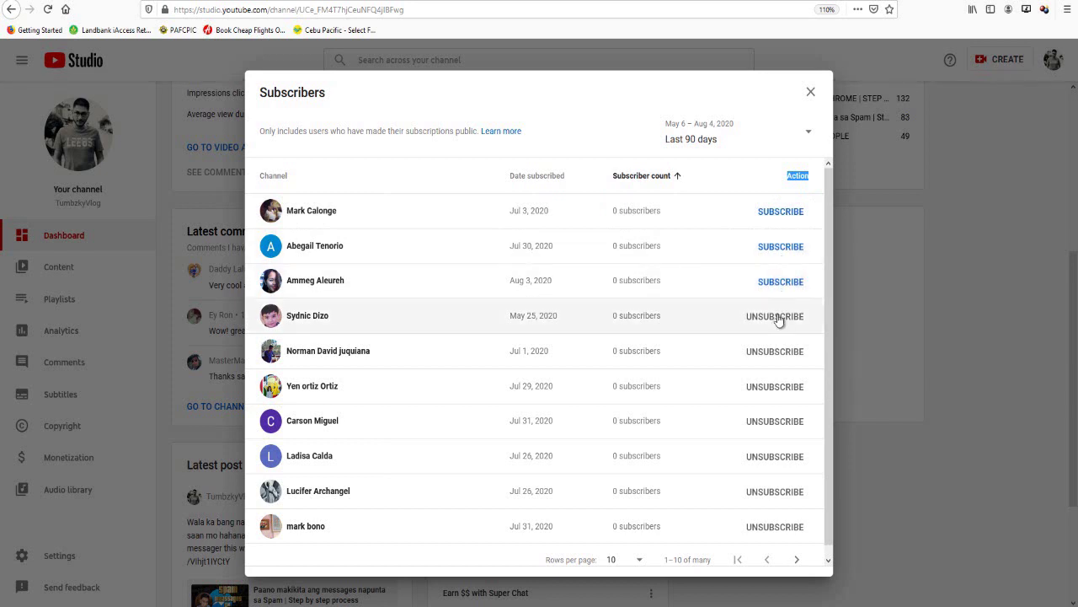
pyautogui.click(777, 318)
pyautogui.click(782, 357)
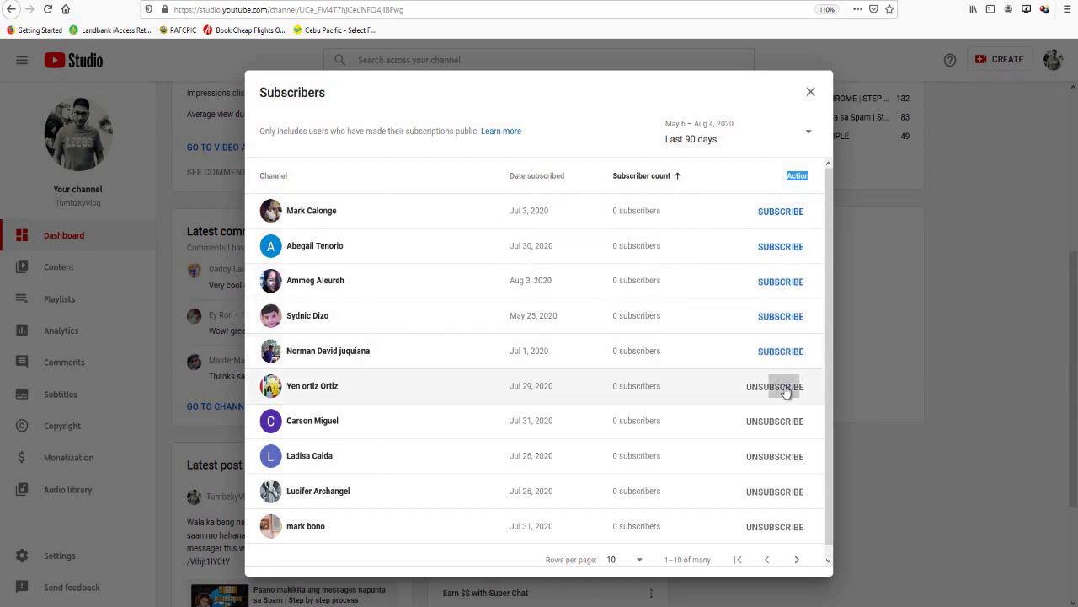
pyautogui.click(783, 388)
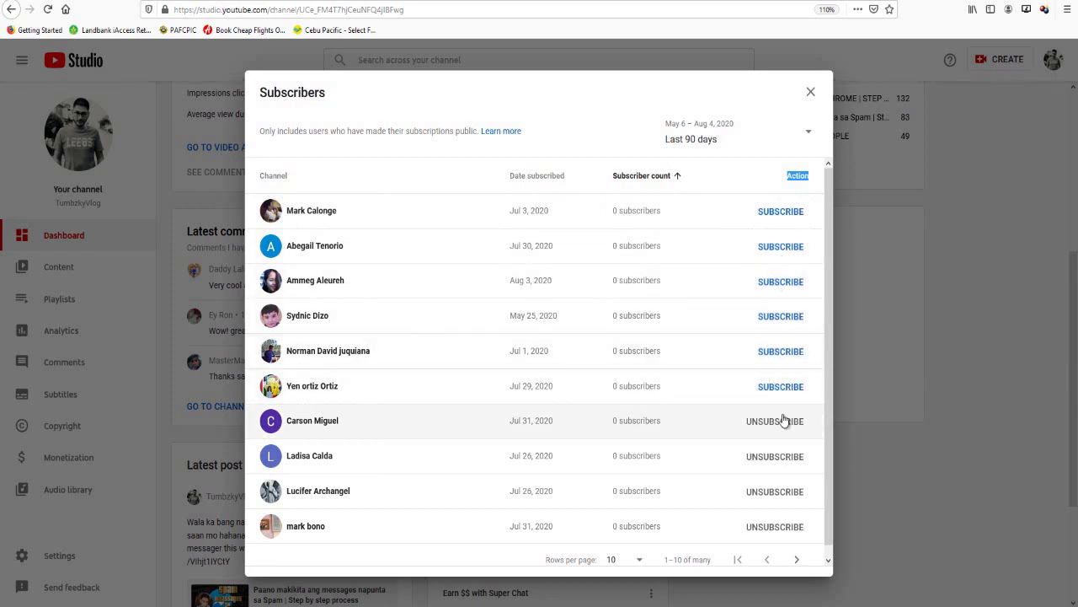
pyautogui.click(775, 456)
pyautogui.click(777, 493)
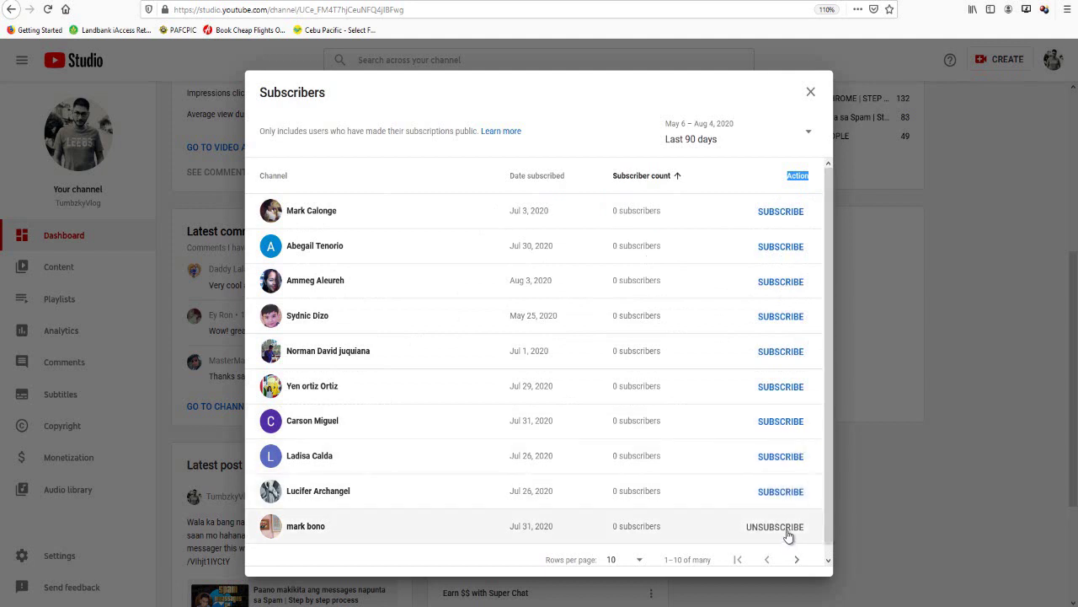
pyautogui.click(787, 531)
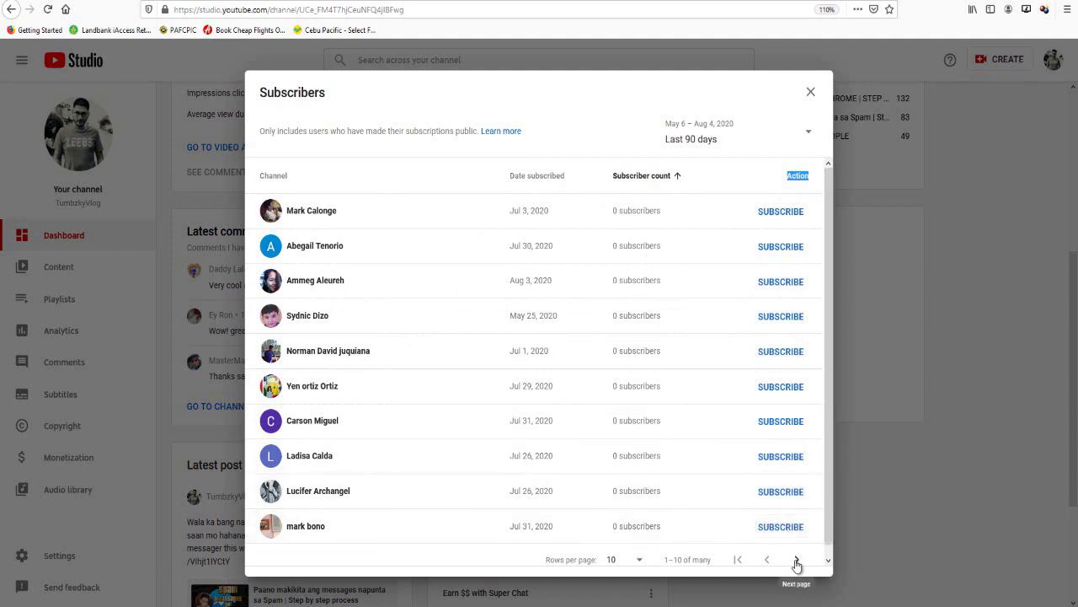
# - Unsubscribe from every channel on the page showing subscriber entries 11–20
pyautogui.click(797, 561)
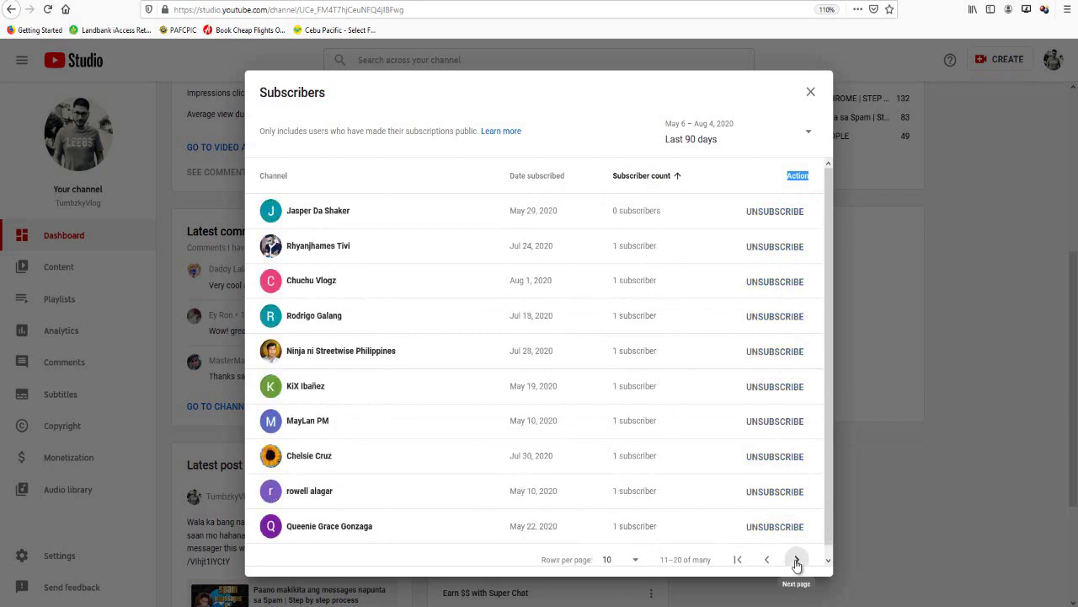
pyautogui.click(771, 210)
pyautogui.click(780, 246)
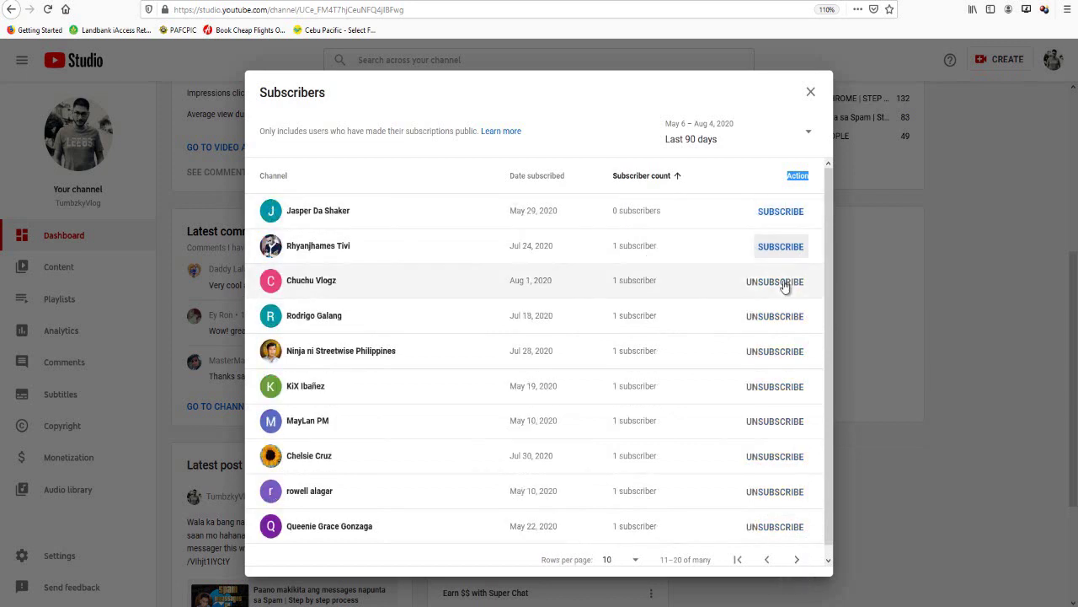
pyautogui.click(780, 281)
pyautogui.click(780, 316)
pyautogui.click(782, 356)
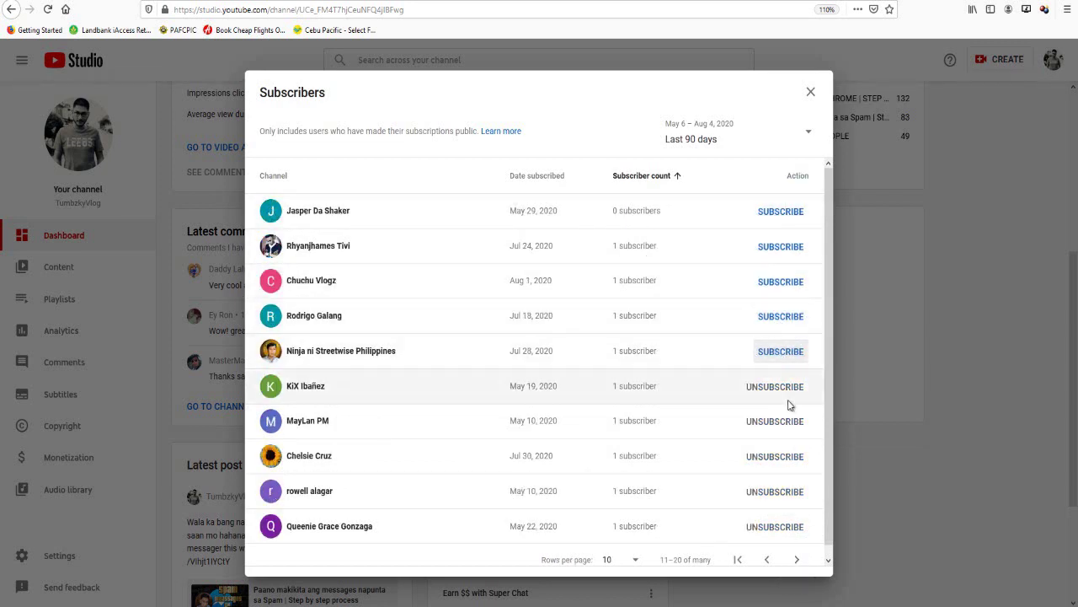
pyautogui.click(786, 390)
pyautogui.click(787, 423)
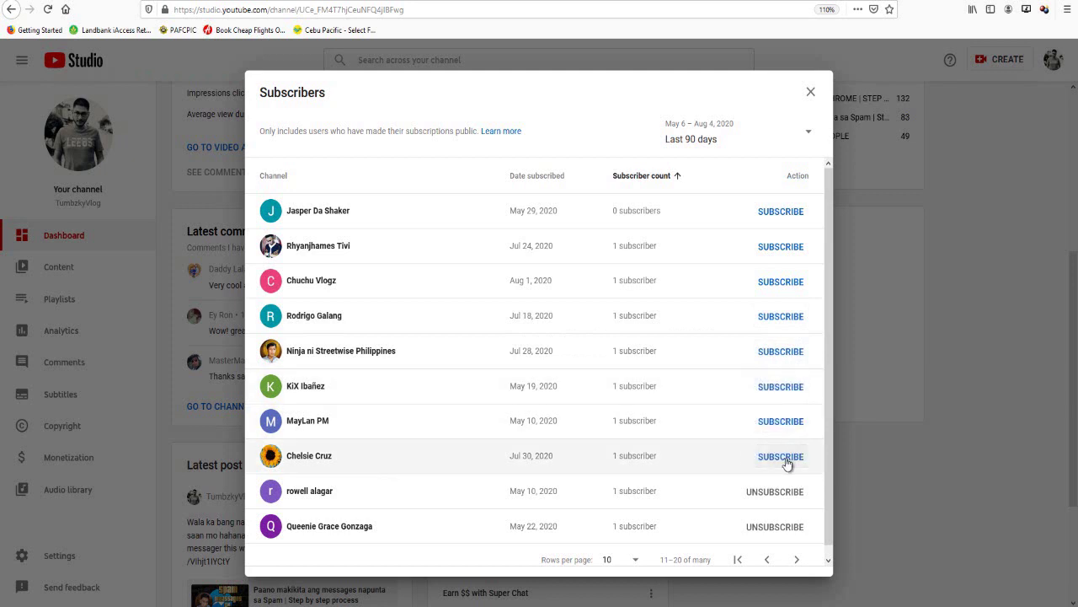
pyautogui.click(783, 493)
pyautogui.click(784, 527)
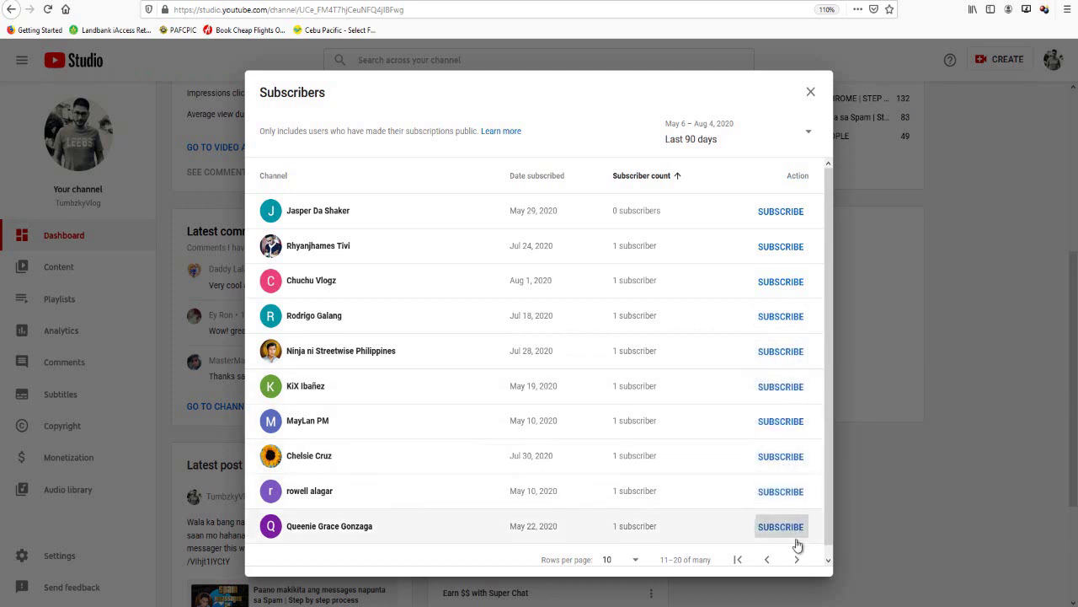
# - Unsubscribe from every channel on the page showing subscriber entries 21–30
pyautogui.click(796, 559)
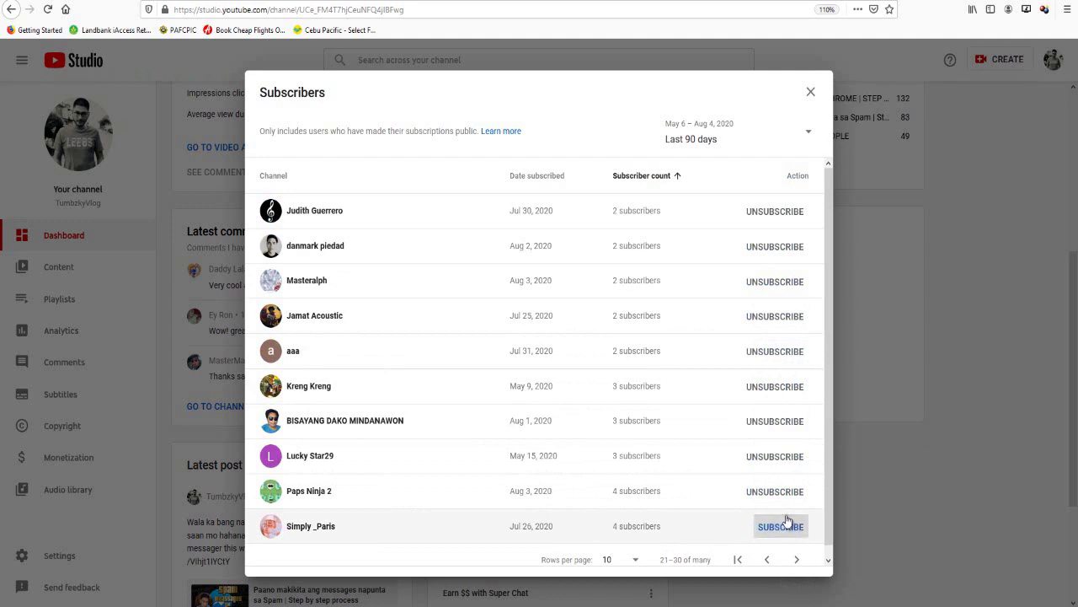
pyautogui.click(784, 526)
pyautogui.click(782, 491)
pyautogui.click(777, 455)
pyautogui.click(775, 421)
pyautogui.click(777, 385)
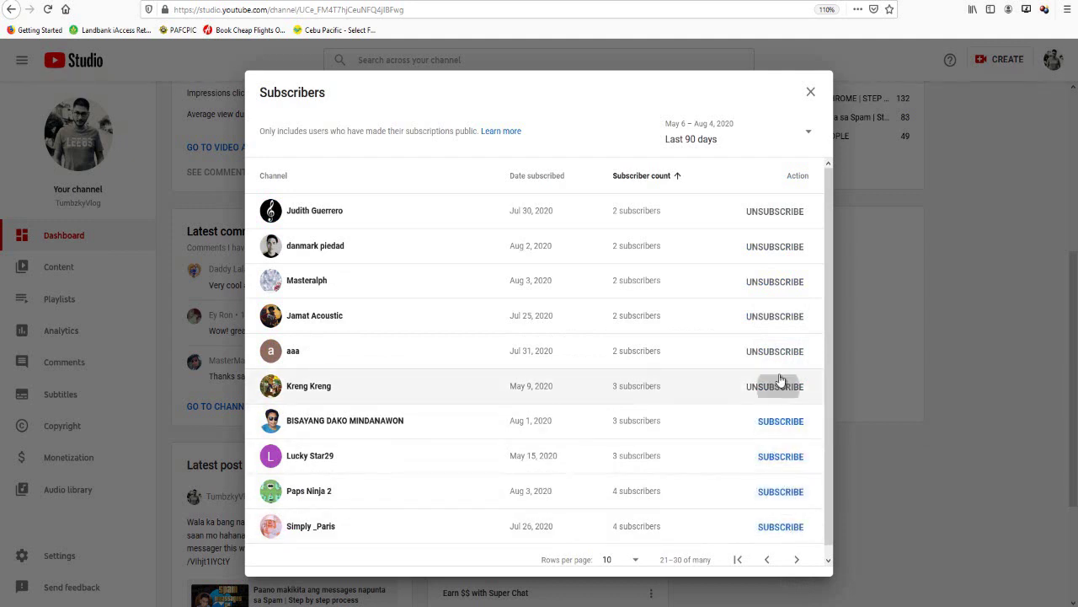
pyautogui.click(788, 347)
pyautogui.click(792, 317)
pyautogui.click(796, 283)
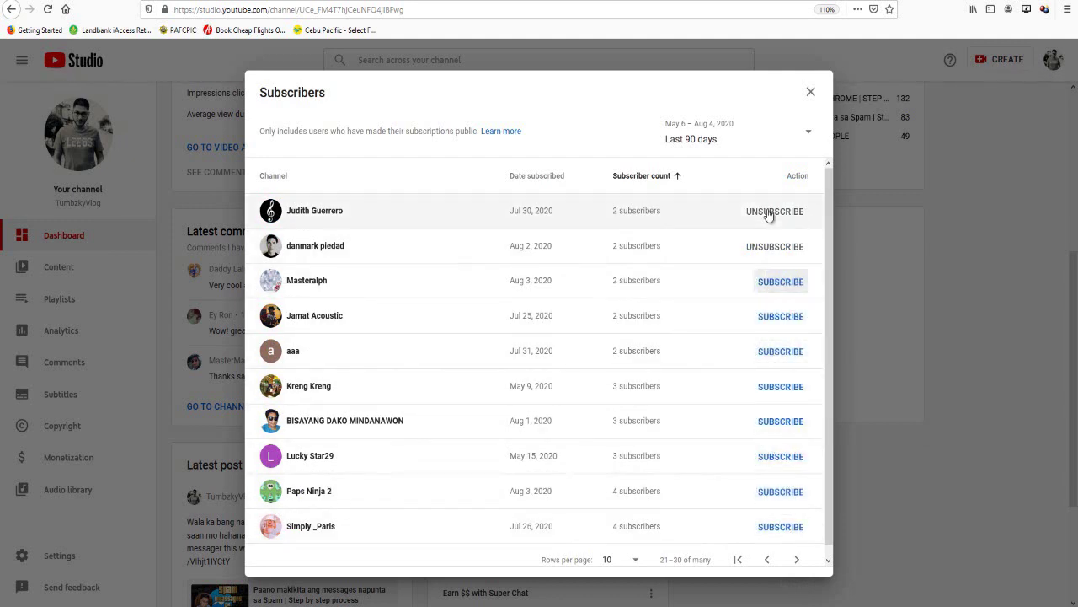
pyautogui.click(782, 246)
pyautogui.click(776, 211)
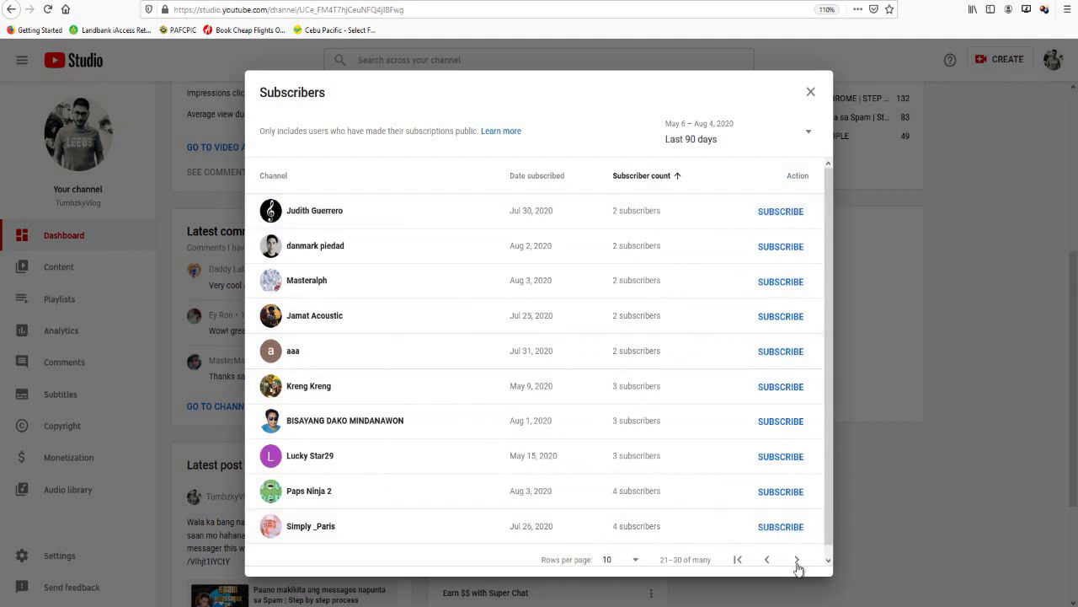
# - Unsubscribe from every channel on the page showing subscriber entries 31–40
pyautogui.click(797, 559)
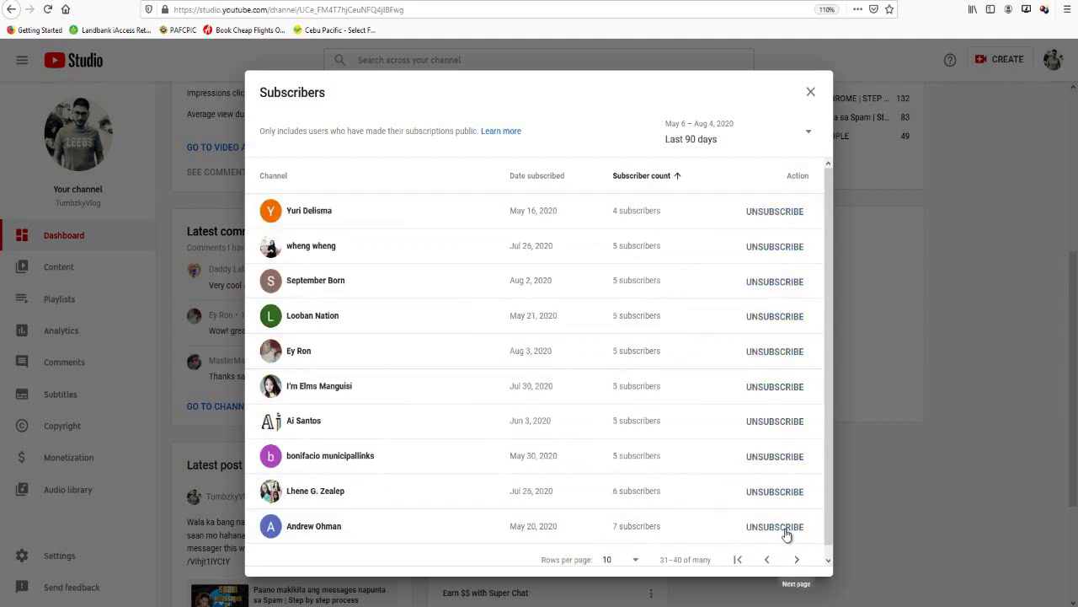
pyautogui.click(785, 529)
pyautogui.click(784, 493)
pyautogui.click(782, 459)
pyautogui.click(780, 422)
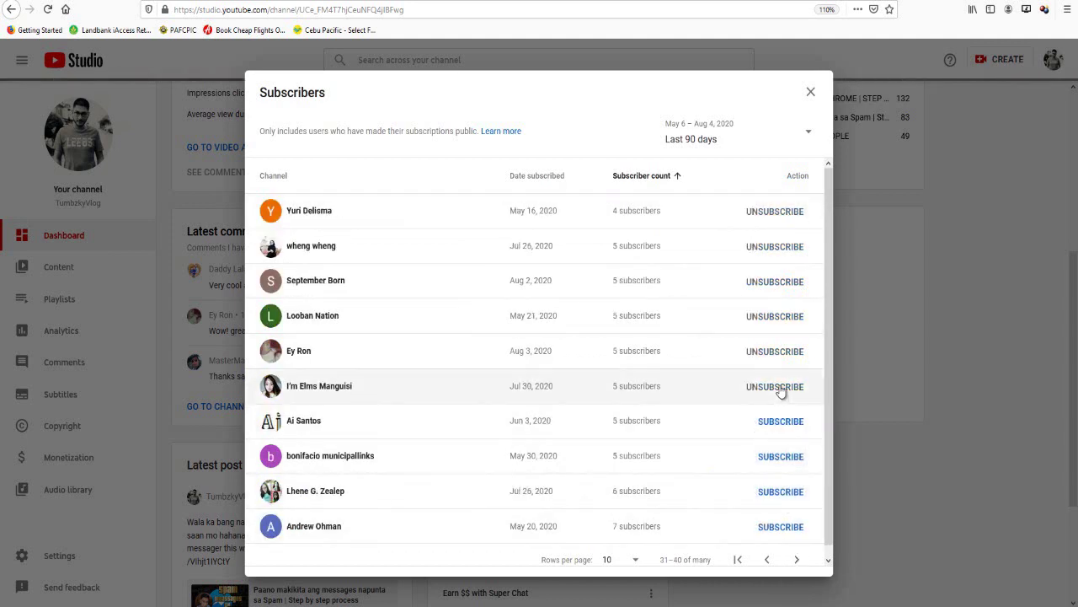
pyautogui.click(780, 388)
pyautogui.click(781, 353)
pyautogui.click(779, 319)
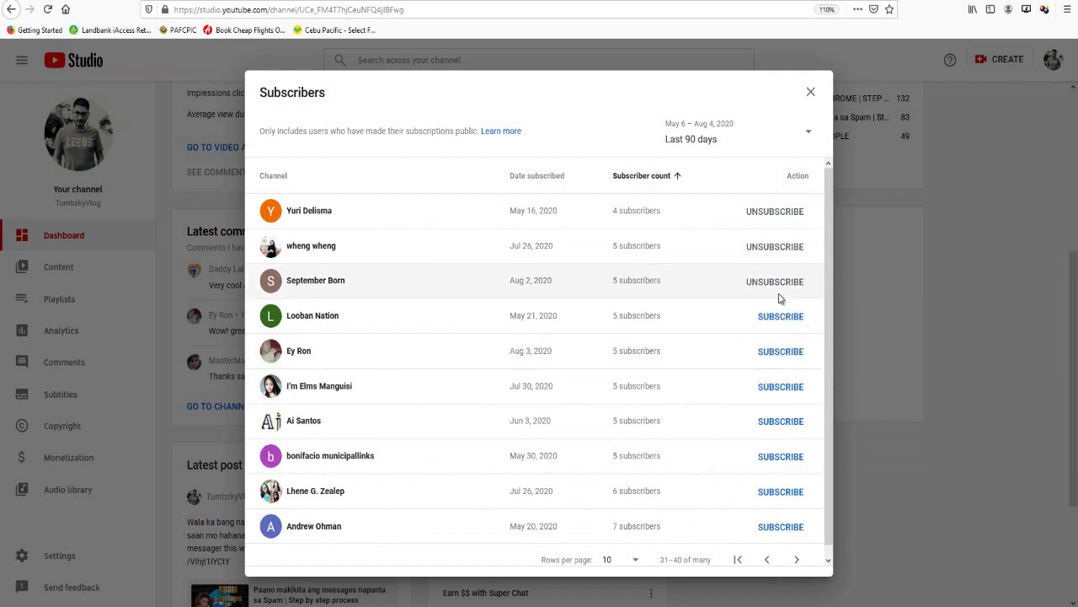
pyautogui.click(776, 283)
pyautogui.click(776, 212)
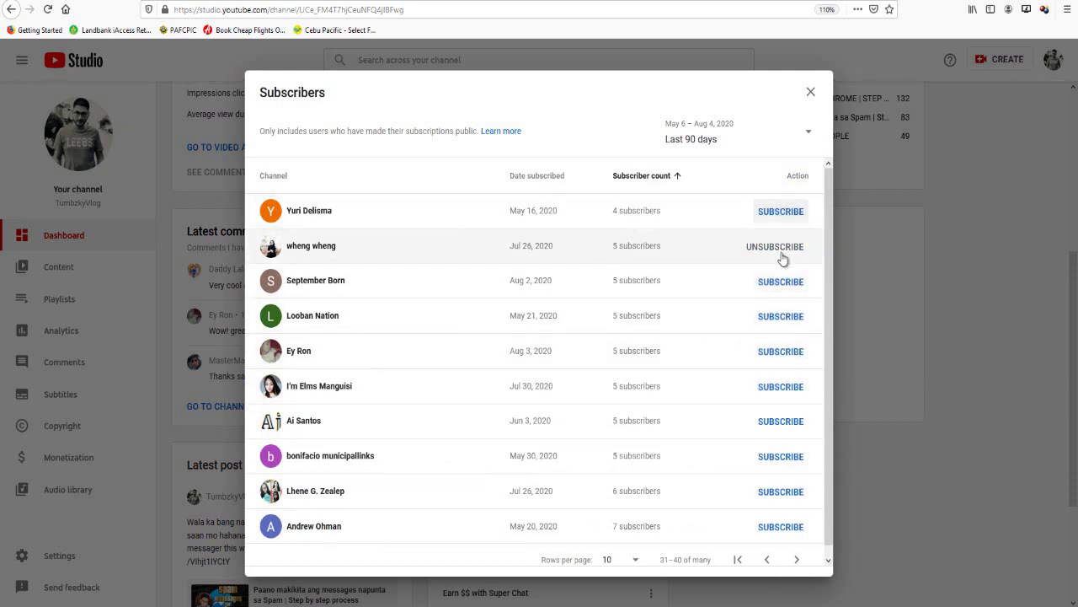
pyautogui.click(780, 251)
# - Unsubscribe from every channel on the page showing subscriber entries 41–50
pyautogui.click(796, 560)
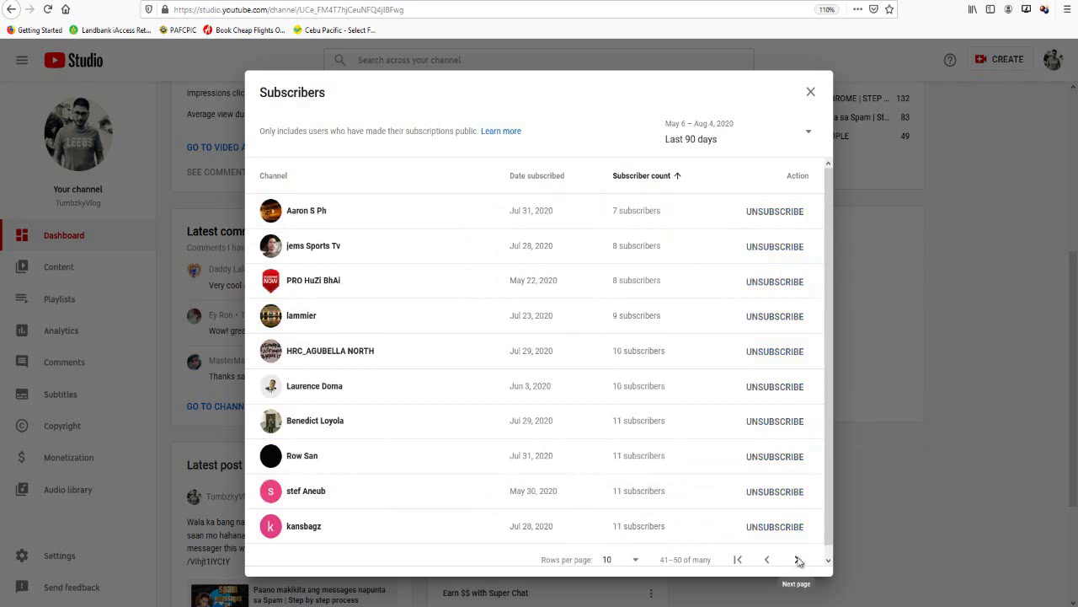
pyautogui.click(793, 528)
pyautogui.click(796, 492)
pyautogui.click(794, 456)
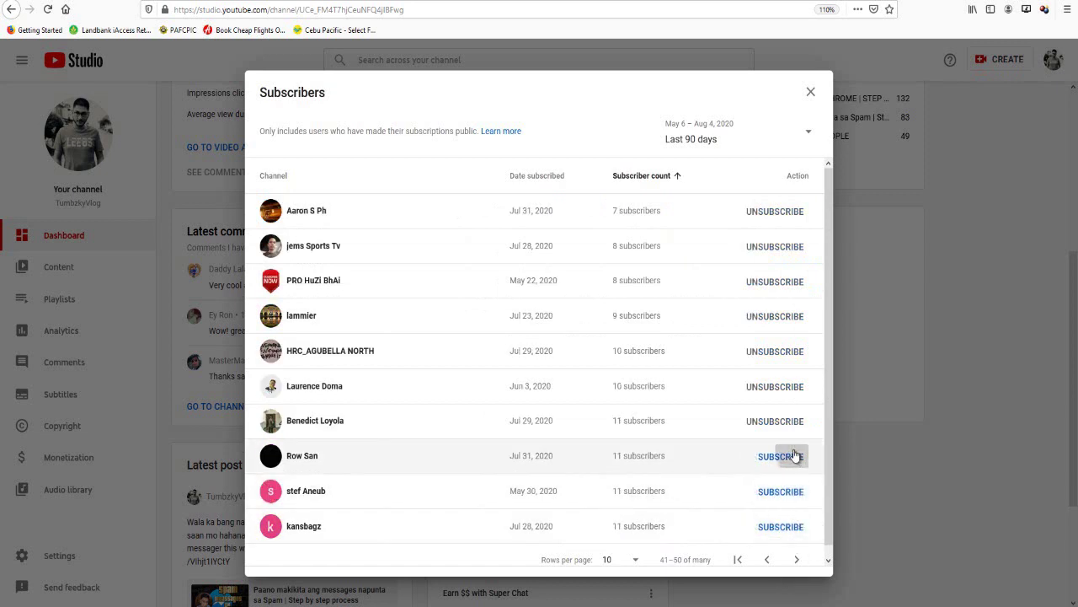
pyautogui.click(794, 425)
pyautogui.click(792, 389)
pyautogui.click(792, 353)
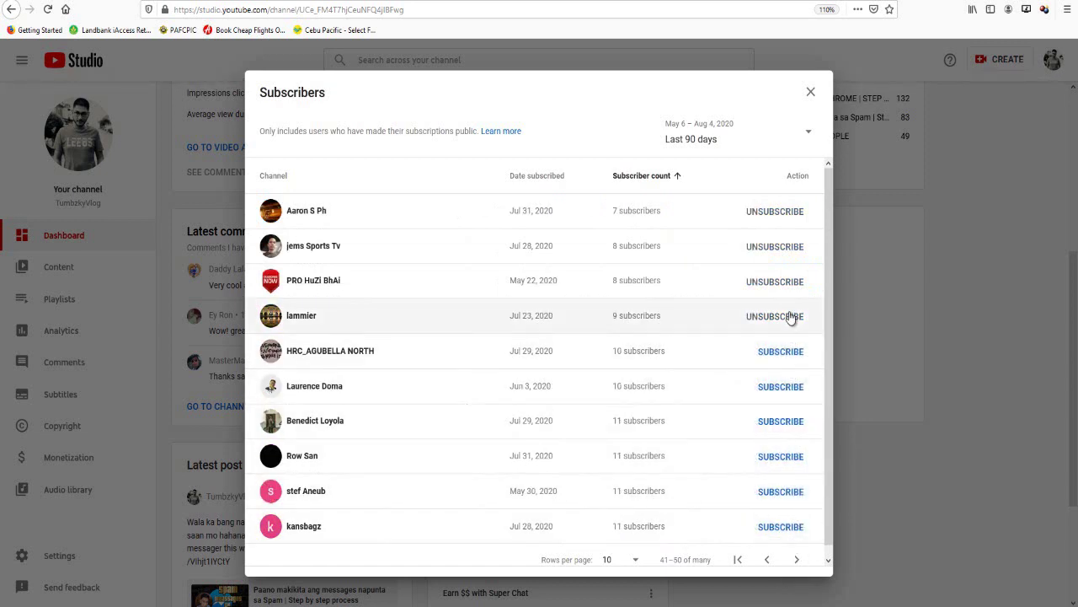
pyautogui.click(792, 318)
pyautogui.click(792, 285)
pyautogui.click(793, 248)
pyautogui.click(794, 214)
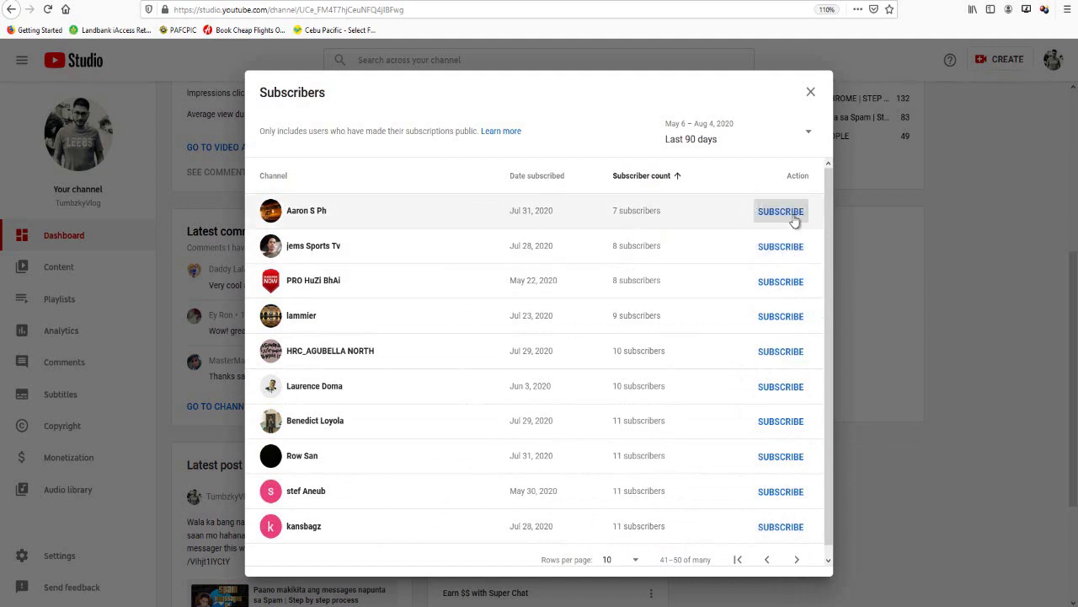
# - Unsubscribe from every channel on the page showing subscriber entries 51–60
pyautogui.click(797, 560)
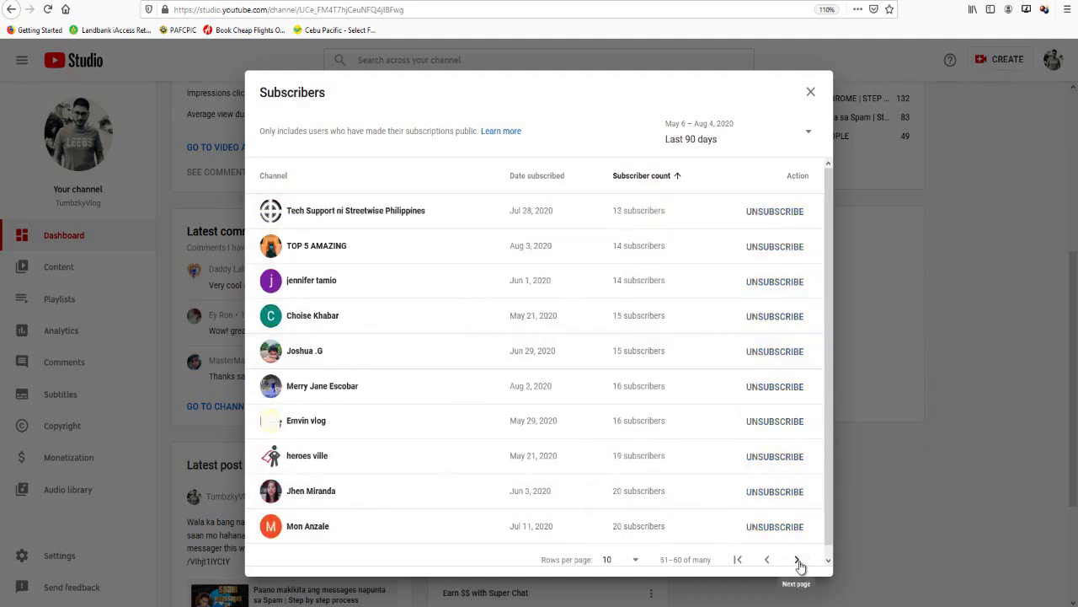
pyautogui.click(793, 529)
pyautogui.click(791, 494)
pyautogui.click(785, 458)
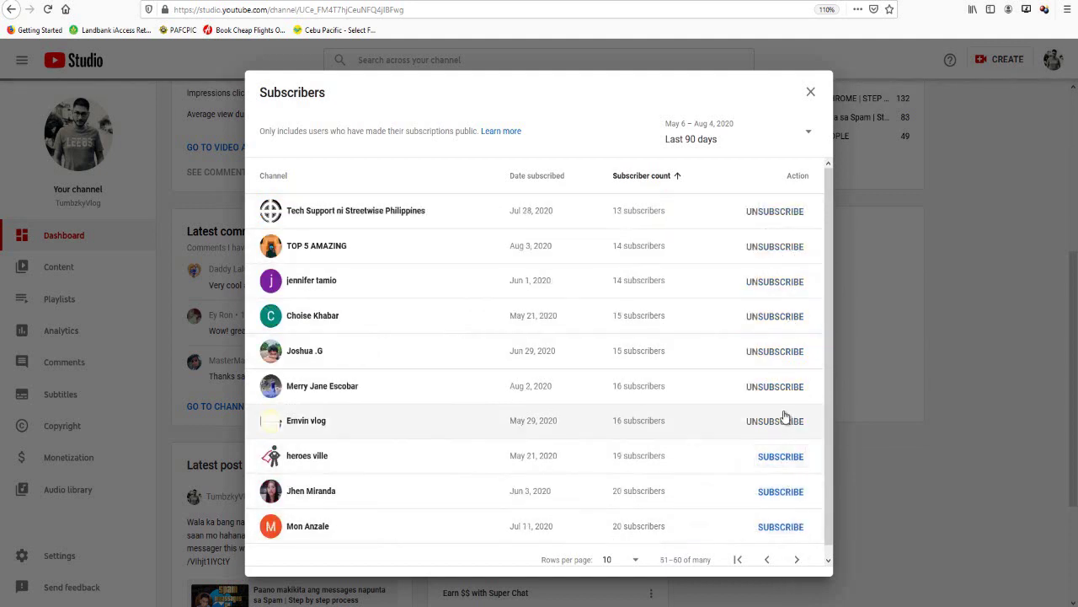
pyautogui.click(783, 421)
pyautogui.click(784, 388)
pyautogui.click(784, 352)
pyautogui.click(784, 316)
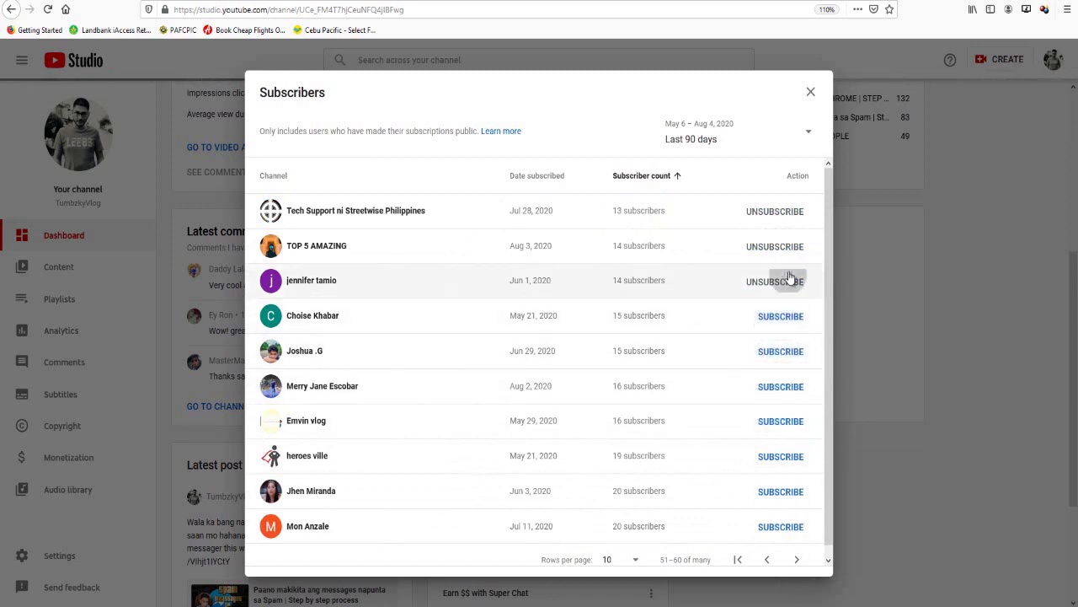
pyautogui.click(785, 281)
pyautogui.click(786, 246)
pyautogui.click(783, 212)
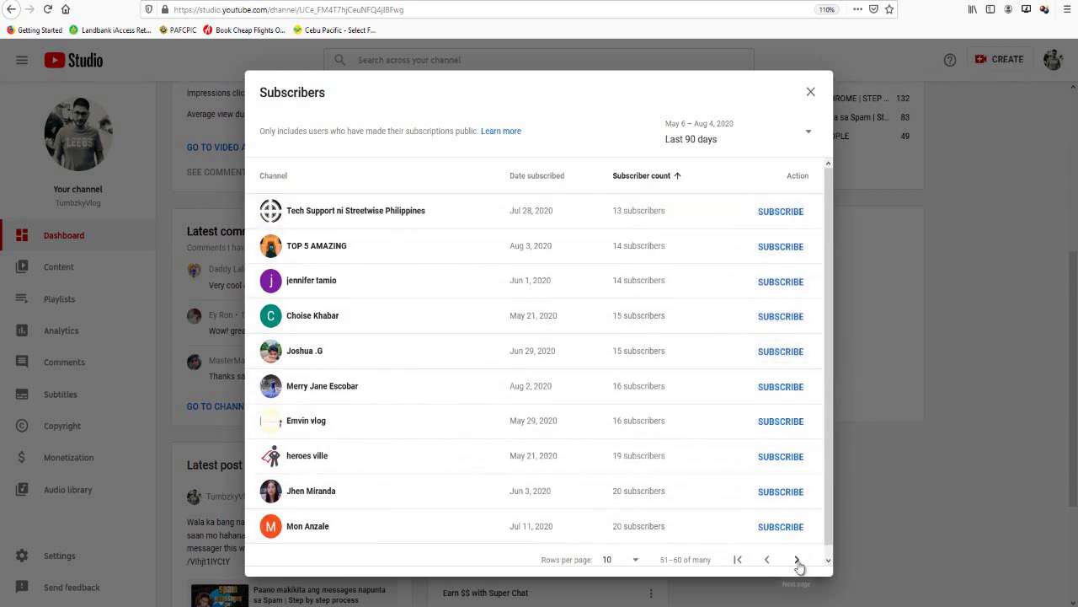
# - Unsubscribe from every channel on the page showing subscriber entries 61–70
pyautogui.click(797, 560)
pyautogui.click(782, 528)
pyautogui.click(777, 496)
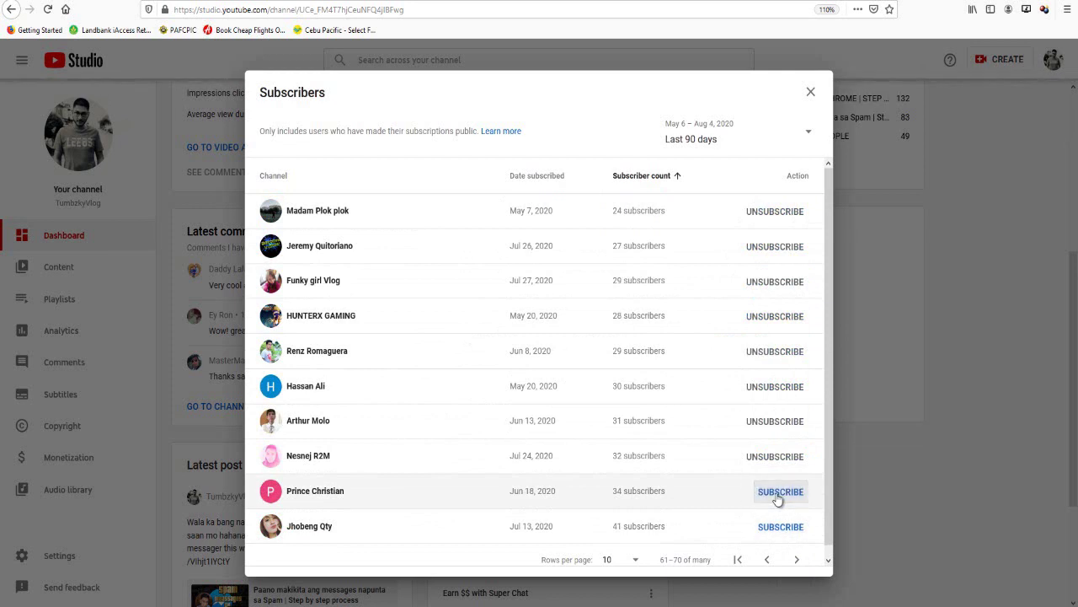
pyautogui.click(784, 458)
pyautogui.click(784, 421)
pyautogui.click(783, 387)
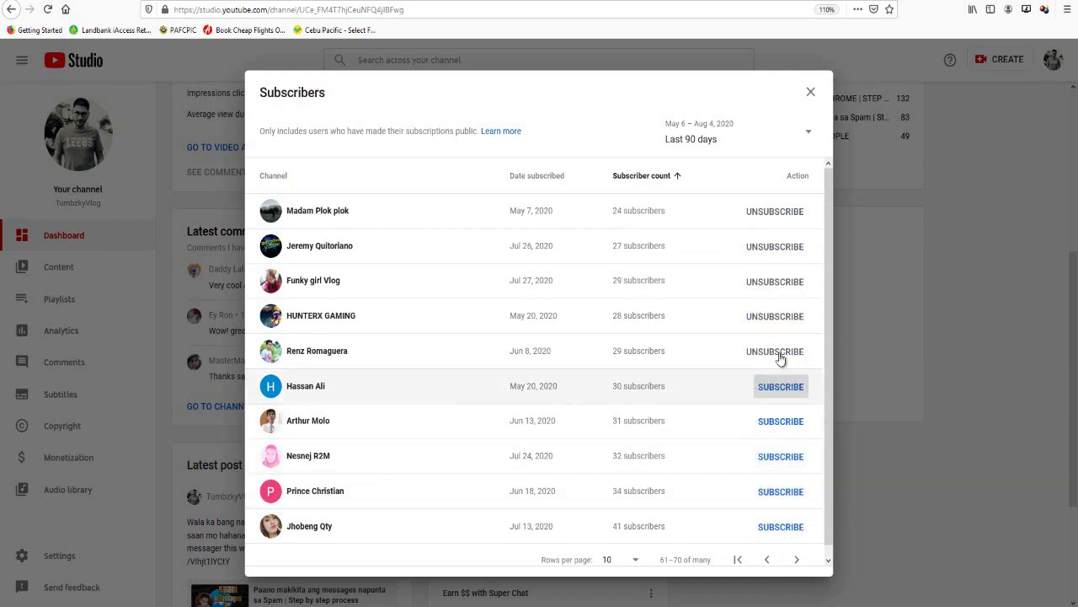
pyautogui.click(780, 354)
pyautogui.click(782, 317)
pyautogui.click(782, 282)
pyautogui.click(780, 246)
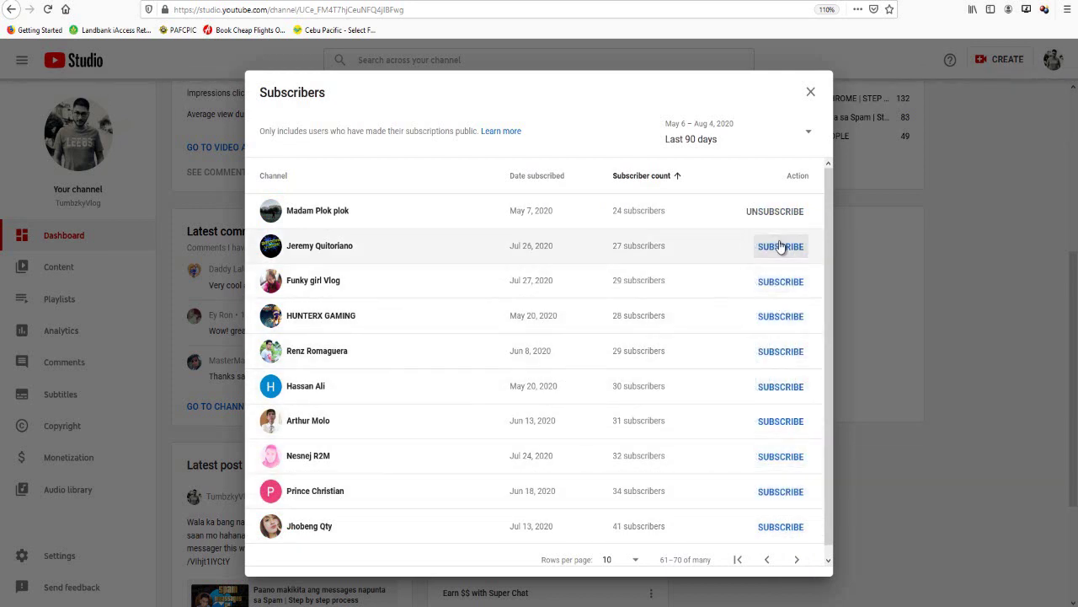
pyautogui.click(776, 216)
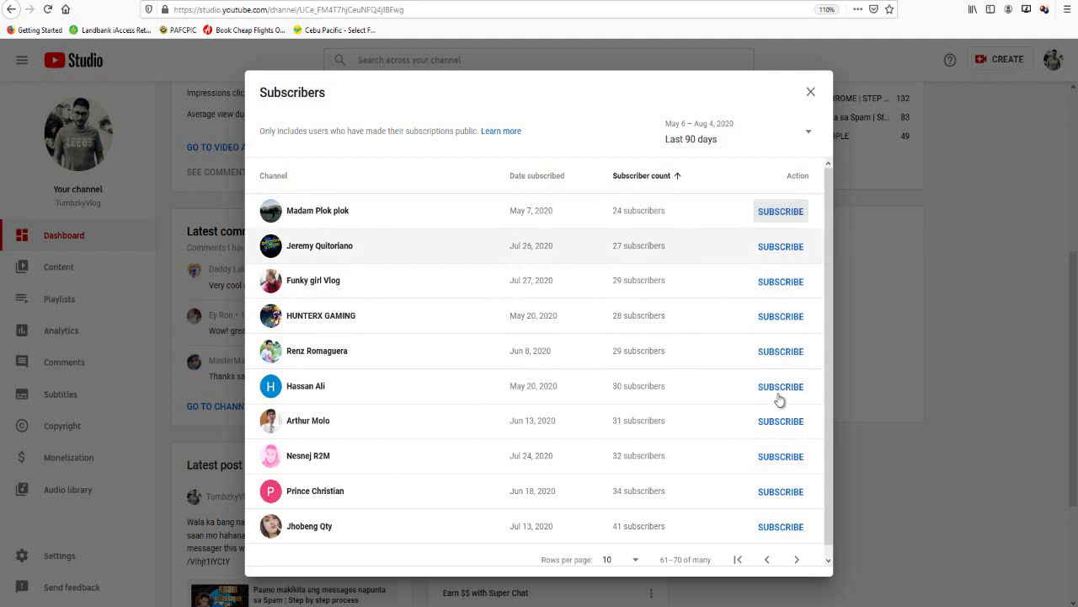
# - Unsubscribe from every channel on the page showing subscriber entries 71–80
pyautogui.click(795, 559)
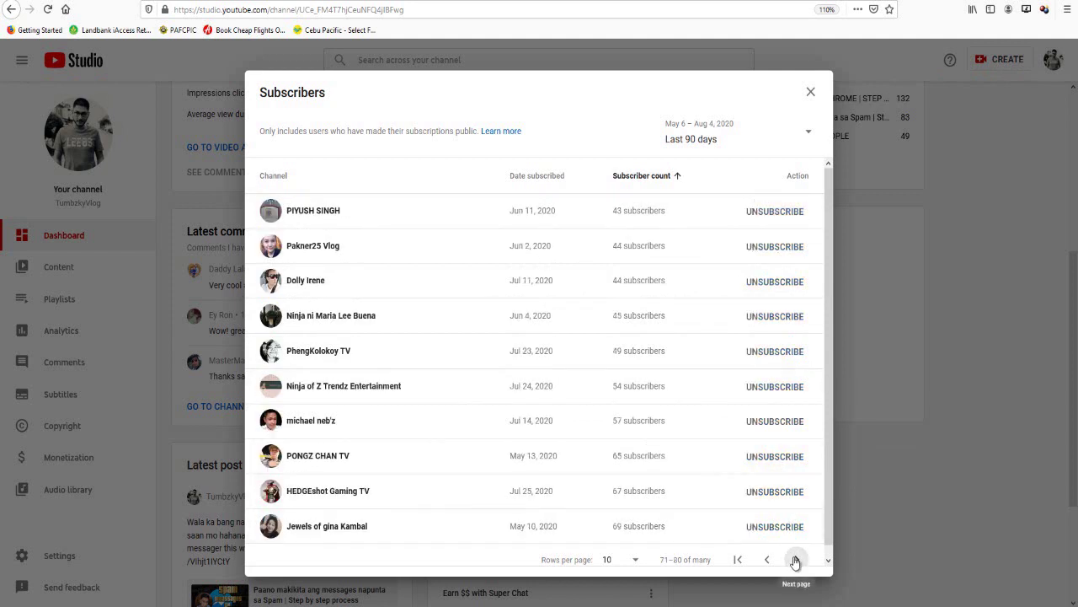
pyautogui.click(786, 492)
pyautogui.click(782, 457)
pyautogui.click(780, 422)
pyautogui.click(781, 389)
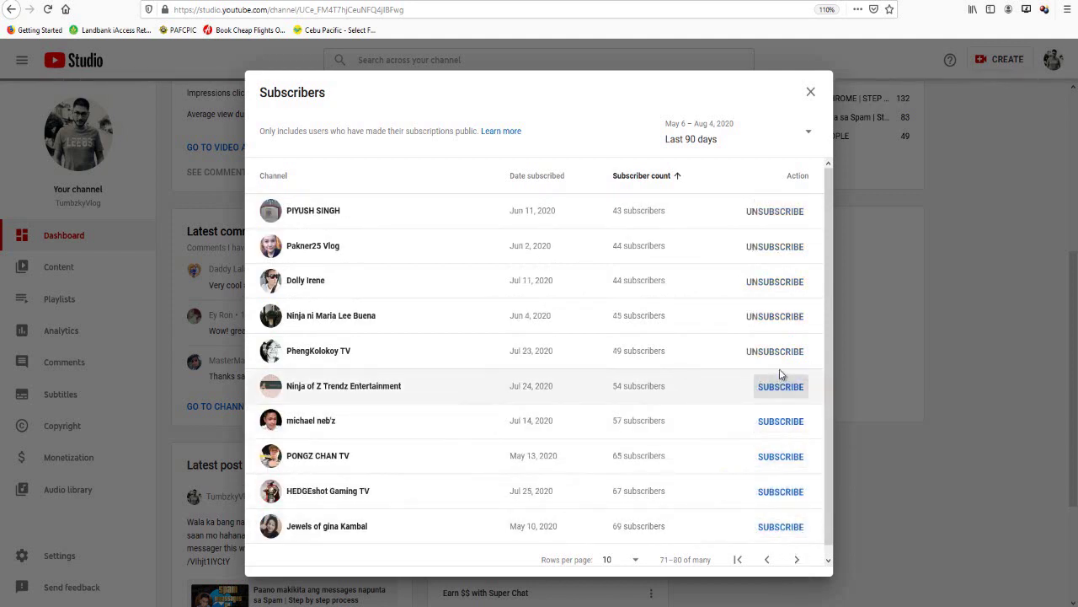
pyautogui.click(780, 352)
pyautogui.click(780, 315)
pyautogui.click(780, 282)
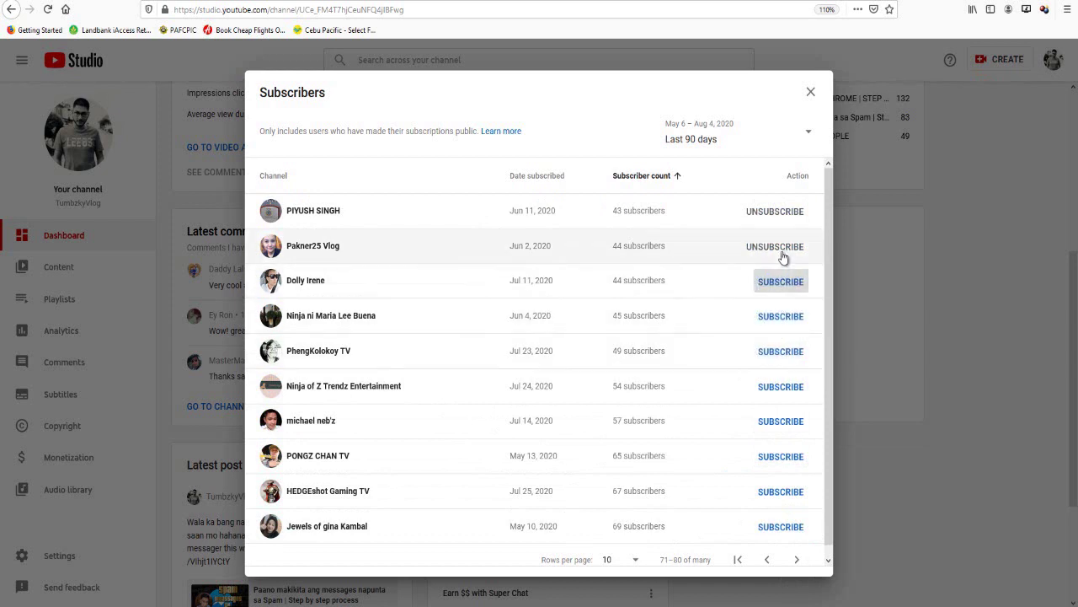
pyautogui.click(780, 246)
pyautogui.click(780, 212)
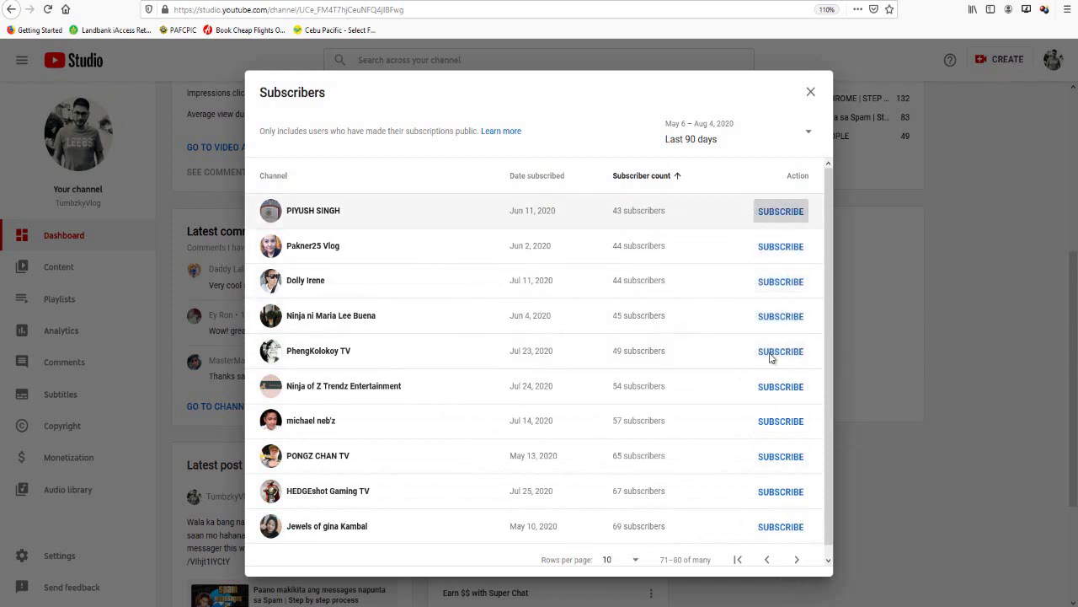
# - Subscribe again to every channel on the page showing subscriber entries 71–80
pyautogui.click(797, 561)
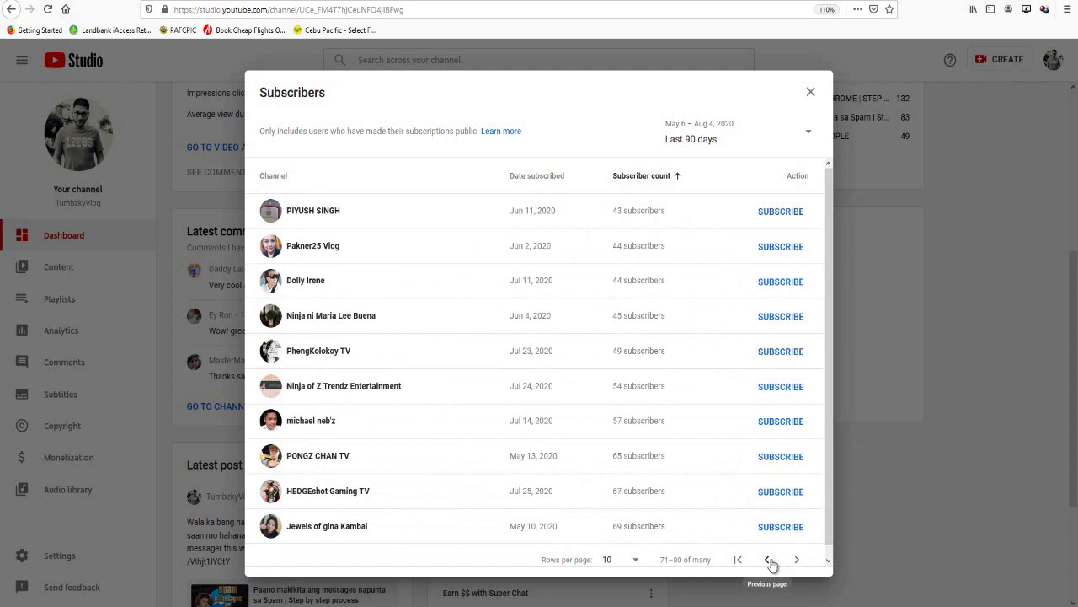
pyautogui.click(790, 527)
pyautogui.click(790, 491)
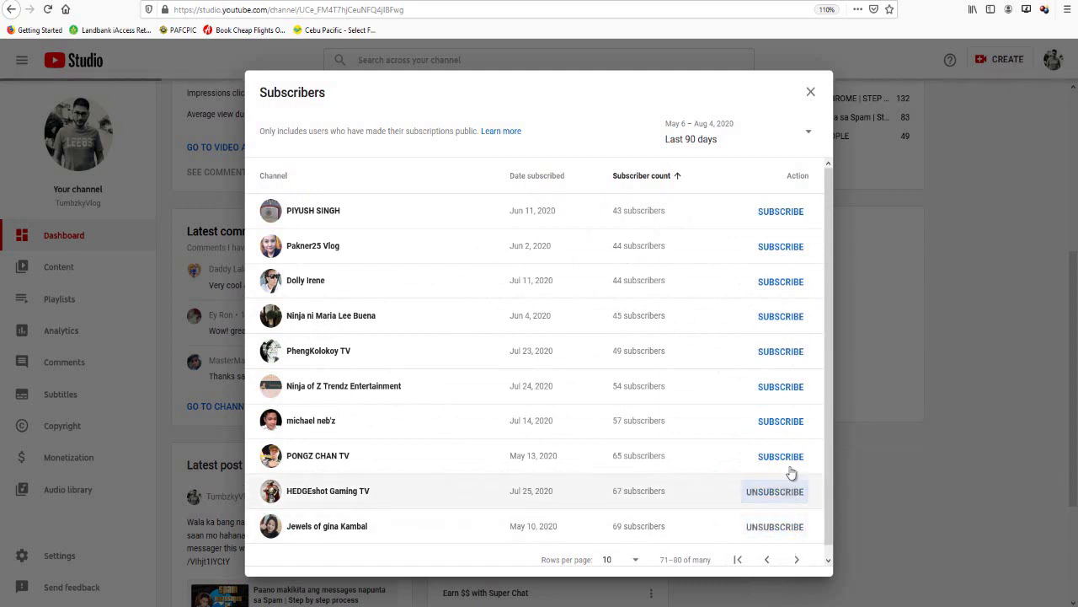
pyautogui.click(792, 456)
pyautogui.click(792, 421)
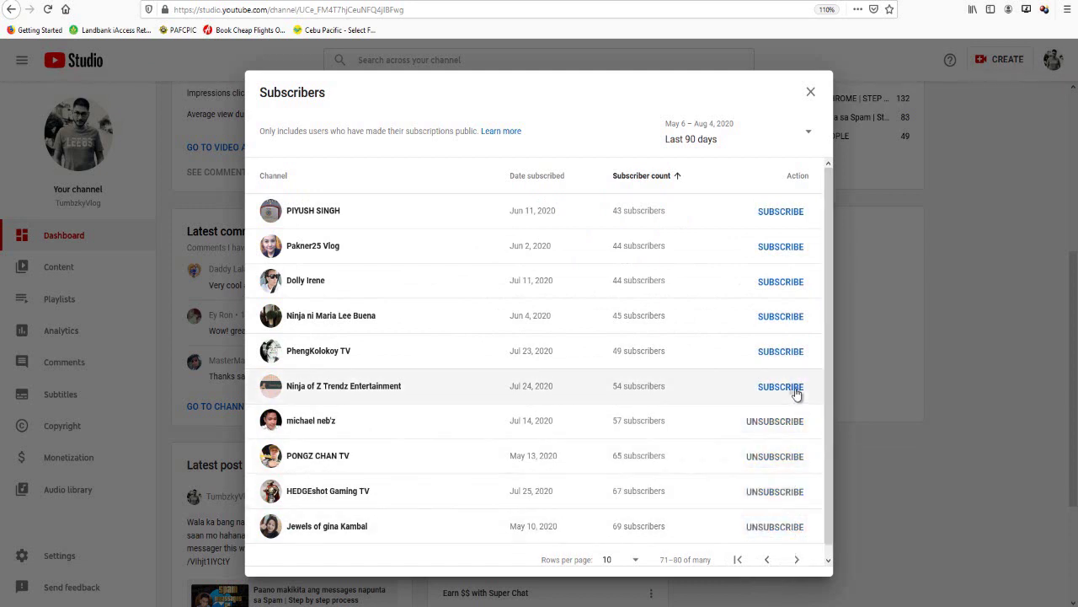
pyautogui.click(792, 386)
pyautogui.click(792, 348)
pyautogui.click(788, 316)
pyautogui.click(786, 282)
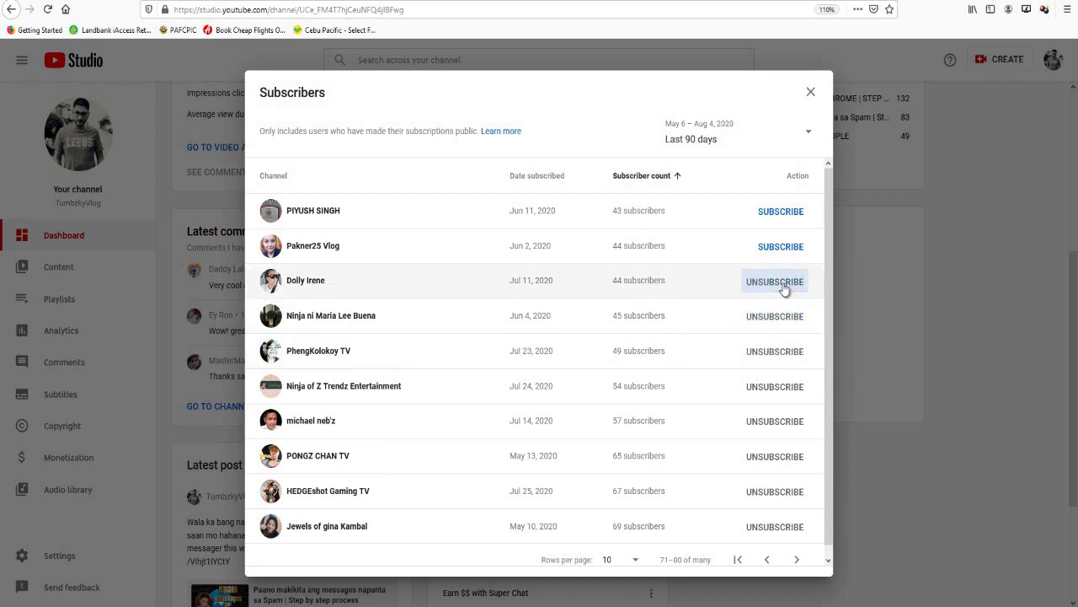
pyautogui.click(783, 247)
pyautogui.click(787, 212)
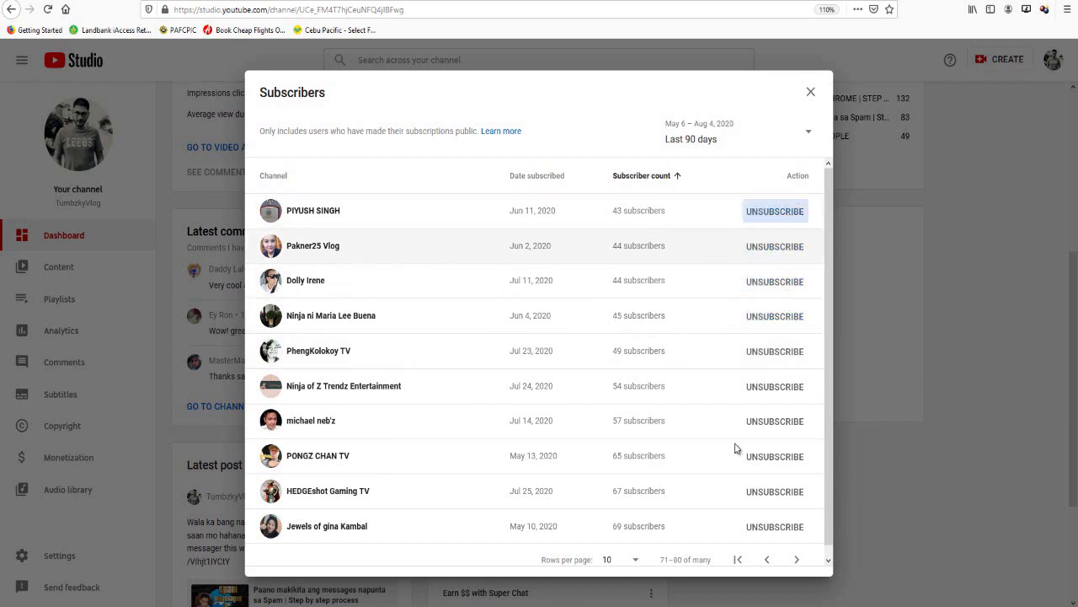
# - Go back to the page showing subscriber entries 61–70 and subscribe again to every channel on it
pyautogui.click(767, 559)
pyautogui.click(782, 528)
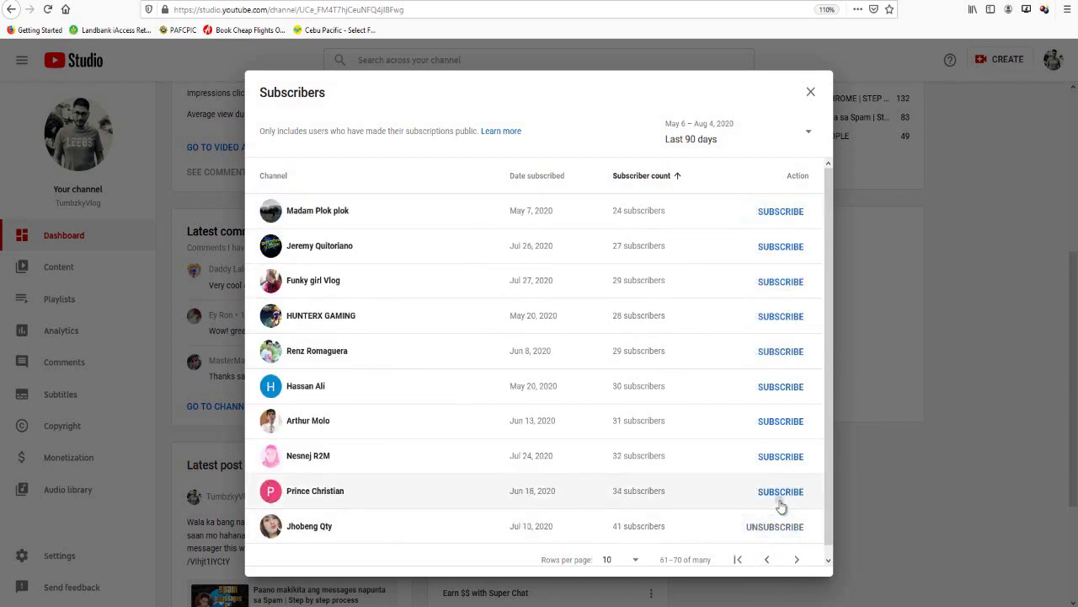
pyautogui.click(784, 492)
pyautogui.click(784, 462)
pyautogui.click(785, 421)
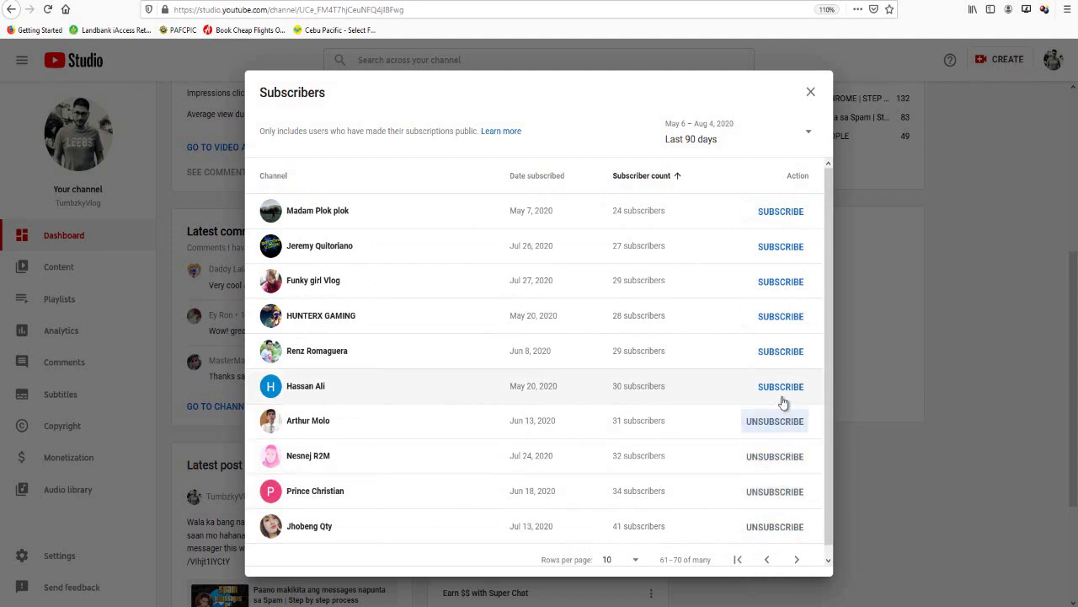
pyautogui.click(783, 387)
pyautogui.click(782, 352)
pyautogui.click(782, 316)
pyautogui.click(782, 282)
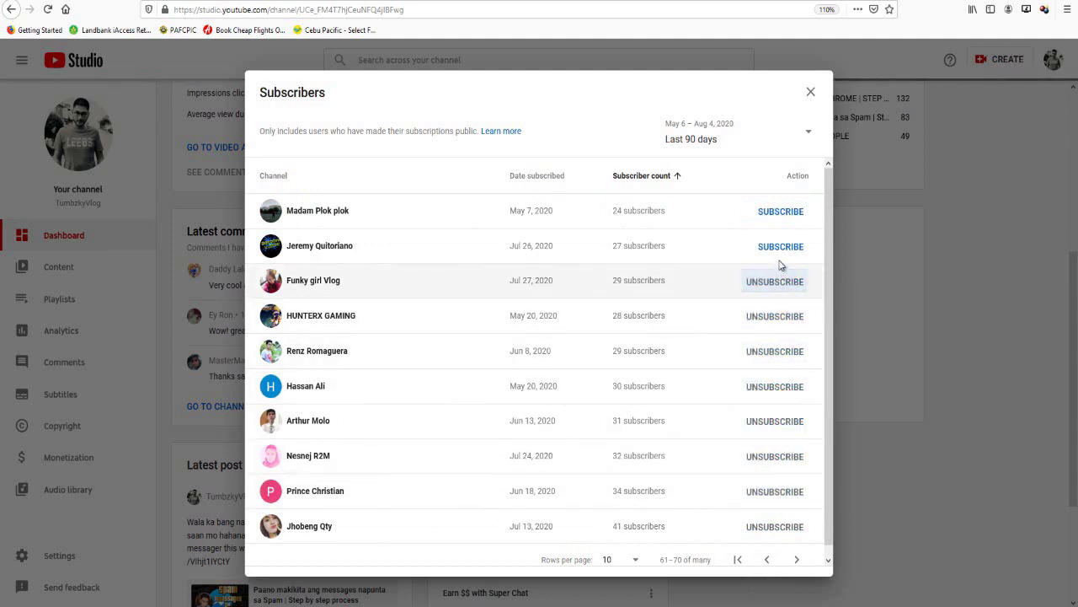
pyautogui.click(781, 247)
pyautogui.click(781, 212)
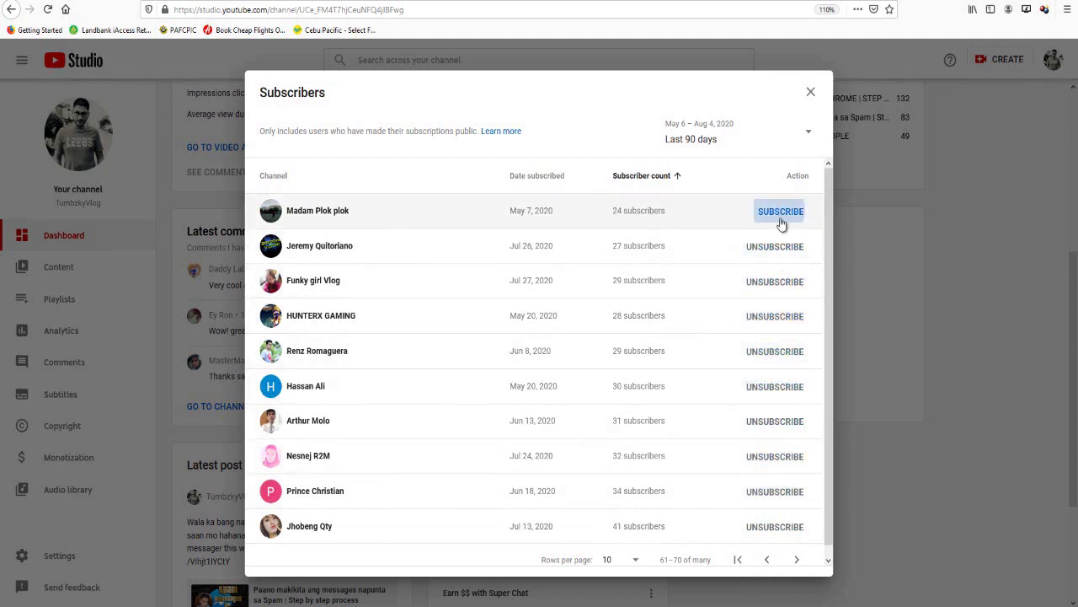
# - Go back to the page showing subscriber entries 51–60 and subscribe again to every channel on it
pyautogui.click(767, 559)
pyautogui.click(782, 528)
pyautogui.click(781, 491)
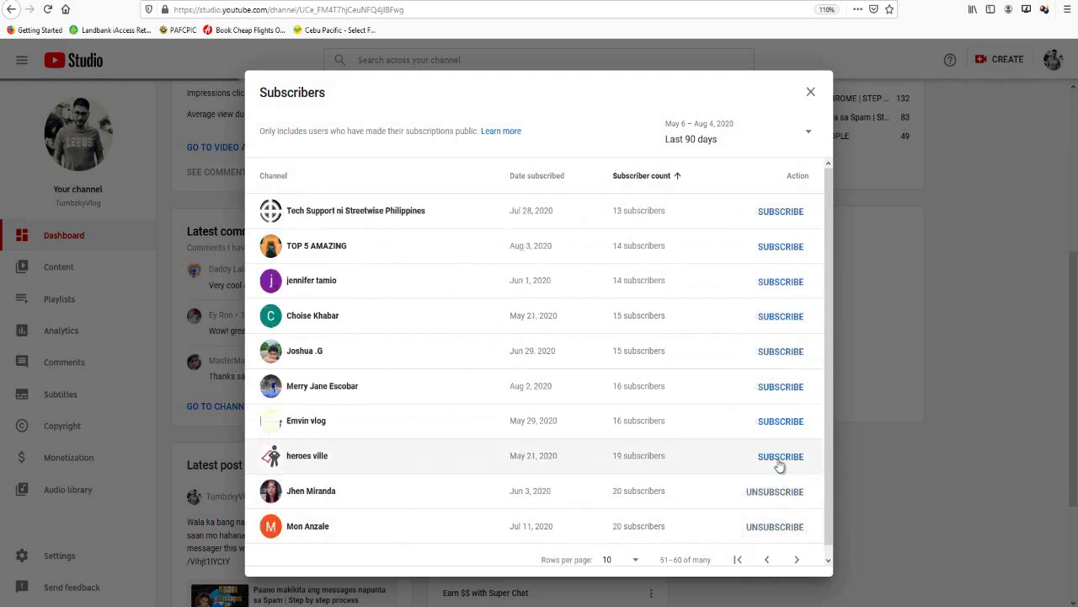
pyautogui.click(783, 460)
pyautogui.click(783, 423)
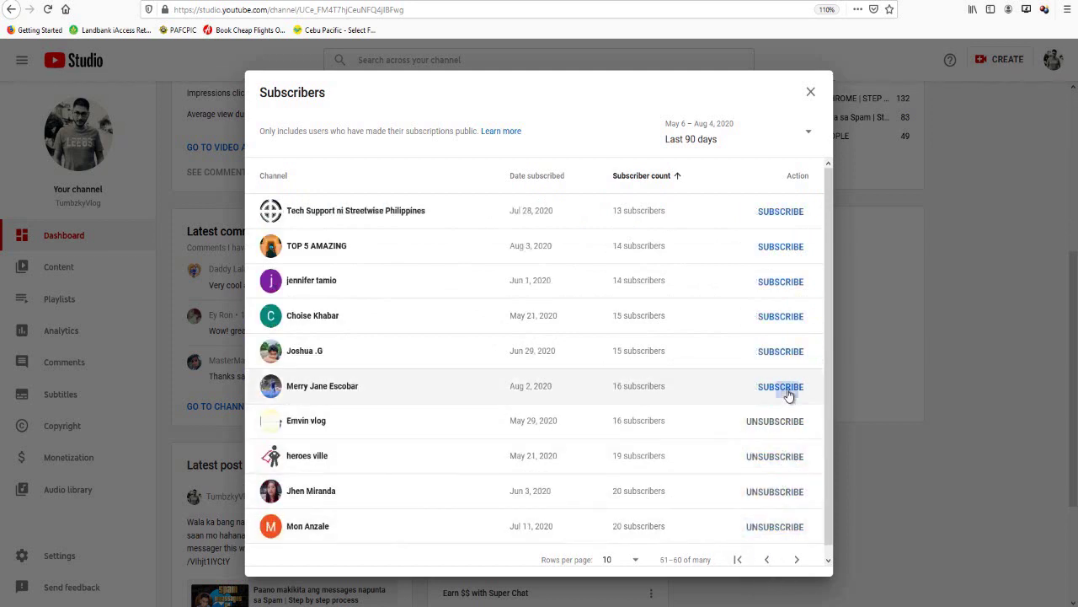
pyautogui.click(783, 388)
pyautogui.click(788, 353)
pyautogui.click(787, 318)
pyautogui.click(788, 284)
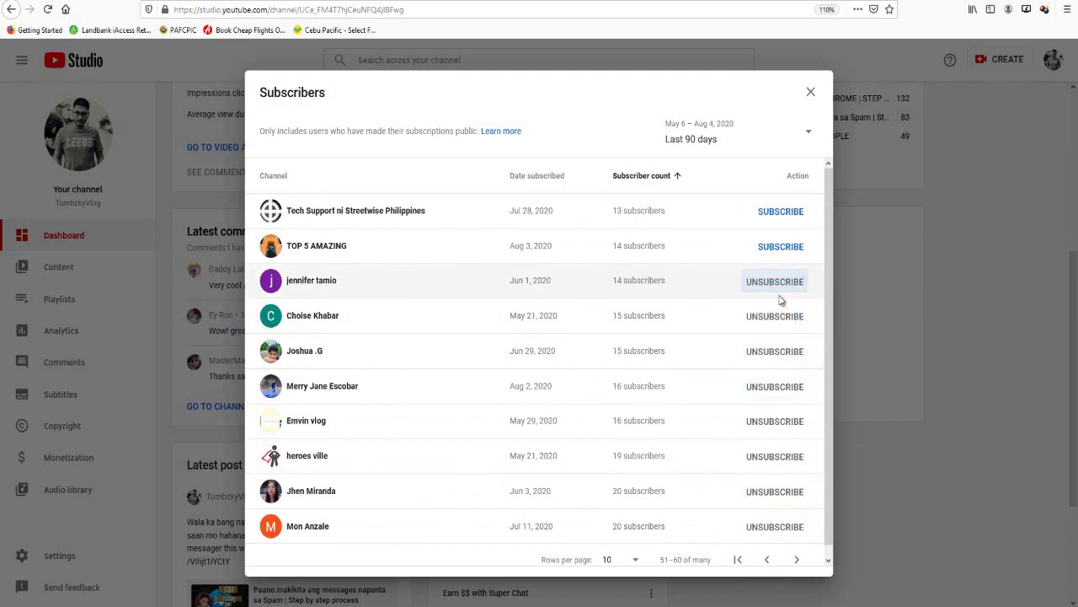
pyautogui.click(782, 246)
pyautogui.click(784, 213)
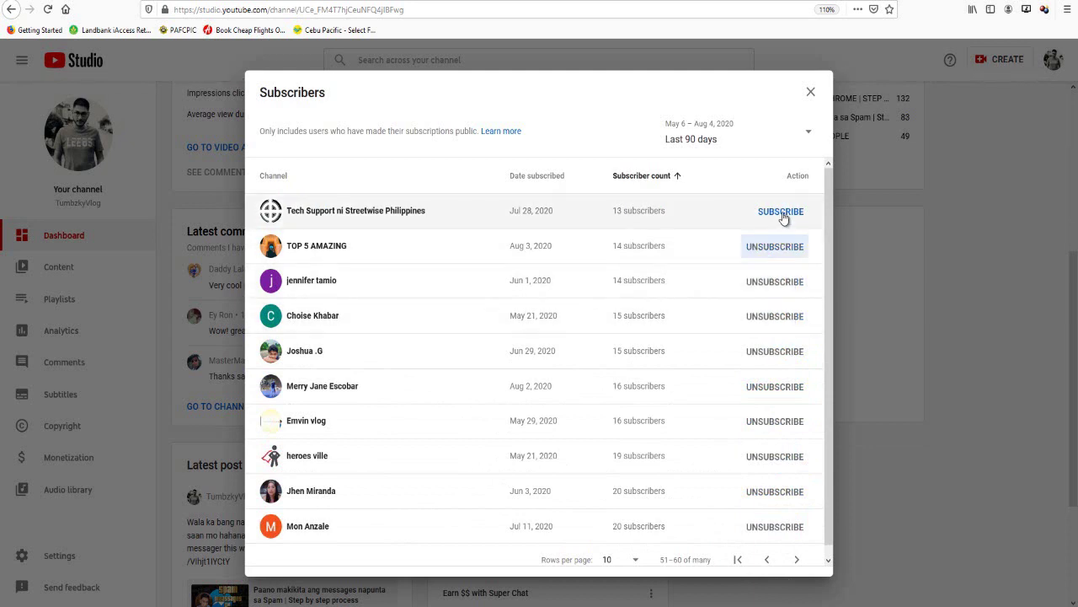
# - Go back to the page showing subscriber entries 41–50 and subscribe again to every channel on it
pyautogui.click(767, 559)
pyautogui.click(783, 527)
pyautogui.click(784, 492)
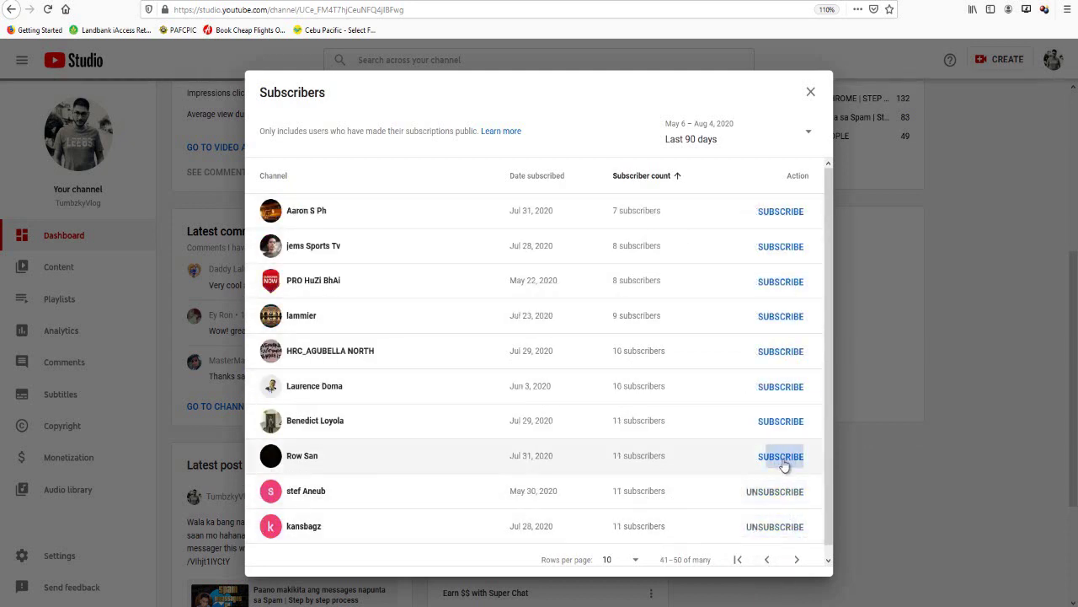
pyautogui.click(783, 457)
pyautogui.click(775, 421)
pyautogui.click(784, 386)
pyautogui.click(785, 351)
pyautogui.click(785, 317)
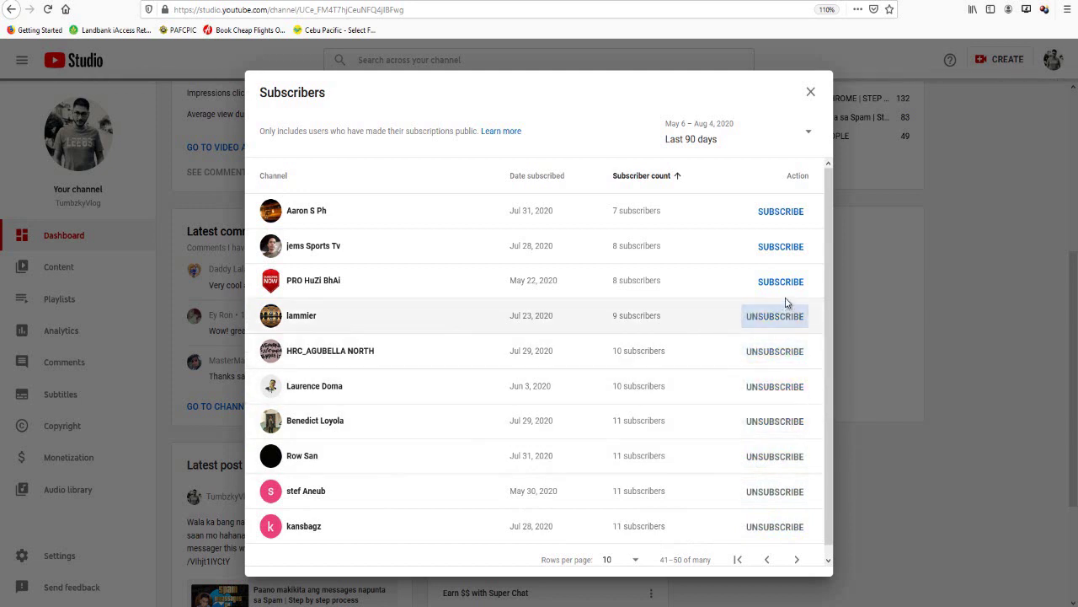
pyautogui.click(785, 287)
pyautogui.click(784, 249)
pyautogui.click(785, 213)
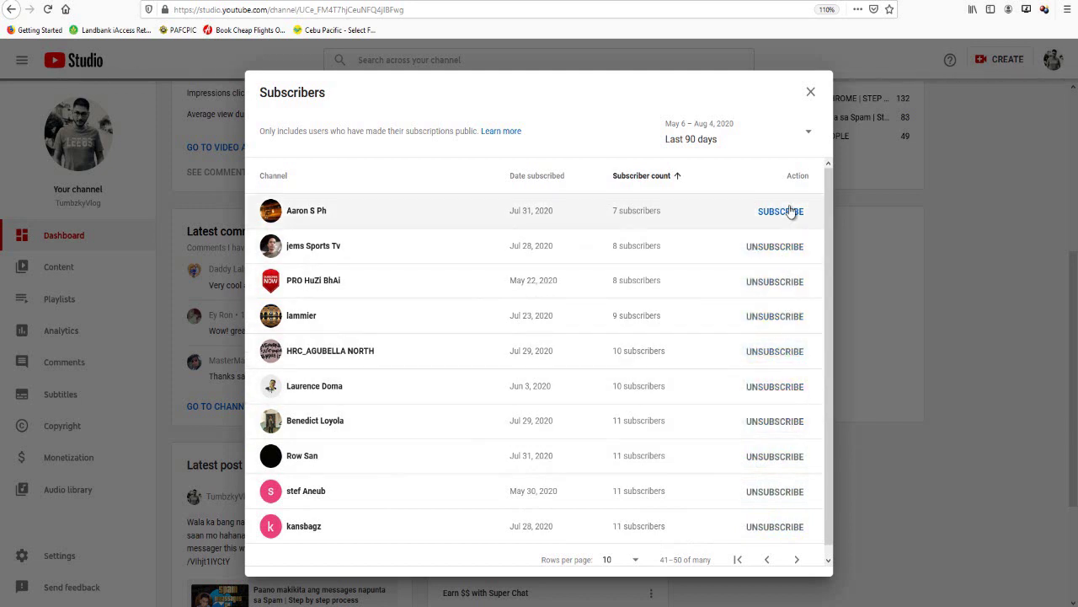
# - Go back to the page showing subscriber entries 31–40 and subscribe again to every channel on it
pyautogui.click(767, 559)
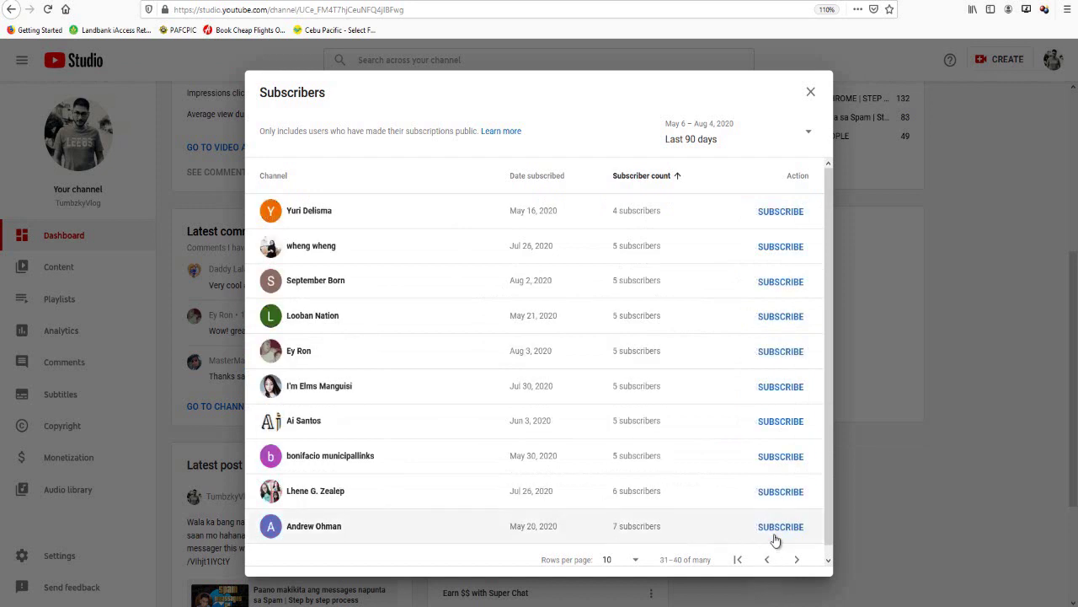
pyautogui.click(778, 527)
pyautogui.click(786, 493)
pyautogui.click(782, 456)
pyautogui.click(781, 421)
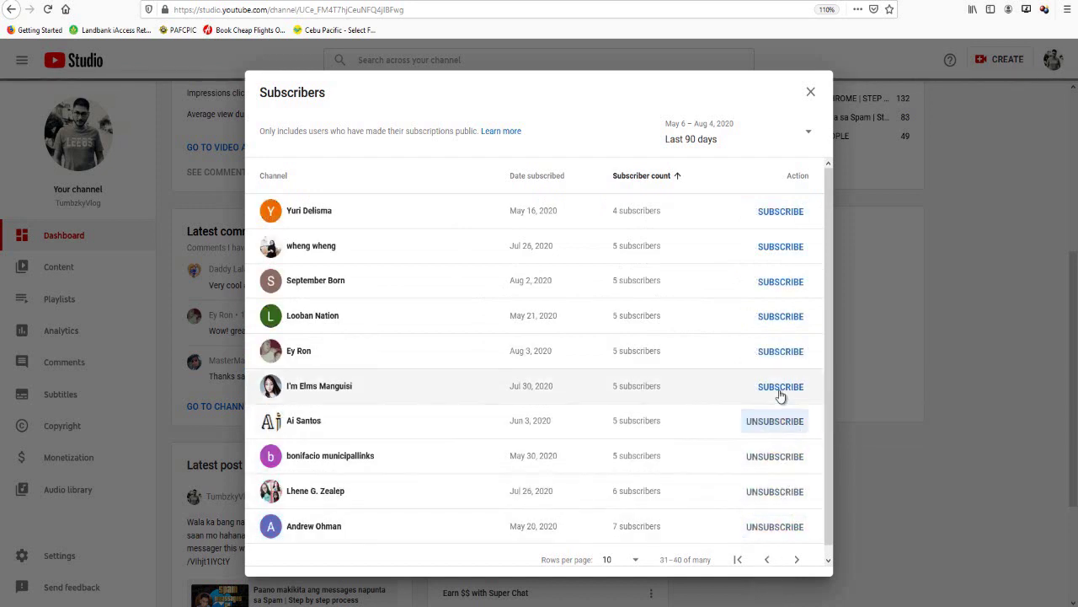
pyautogui.click(779, 386)
pyautogui.click(769, 349)
pyautogui.click(781, 316)
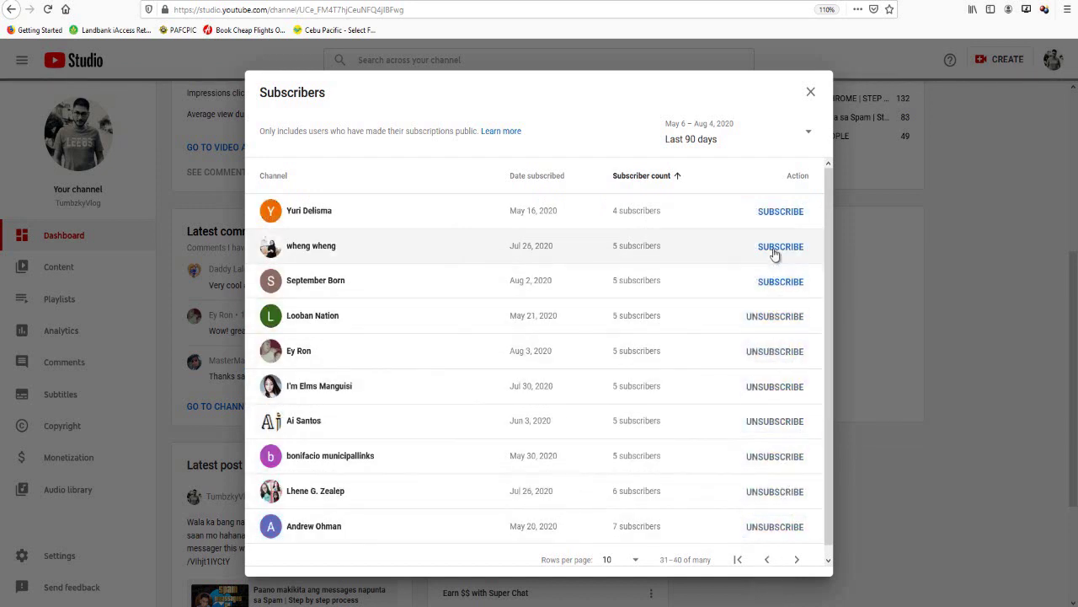
pyautogui.click(773, 282)
pyautogui.click(781, 246)
pyautogui.click(780, 213)
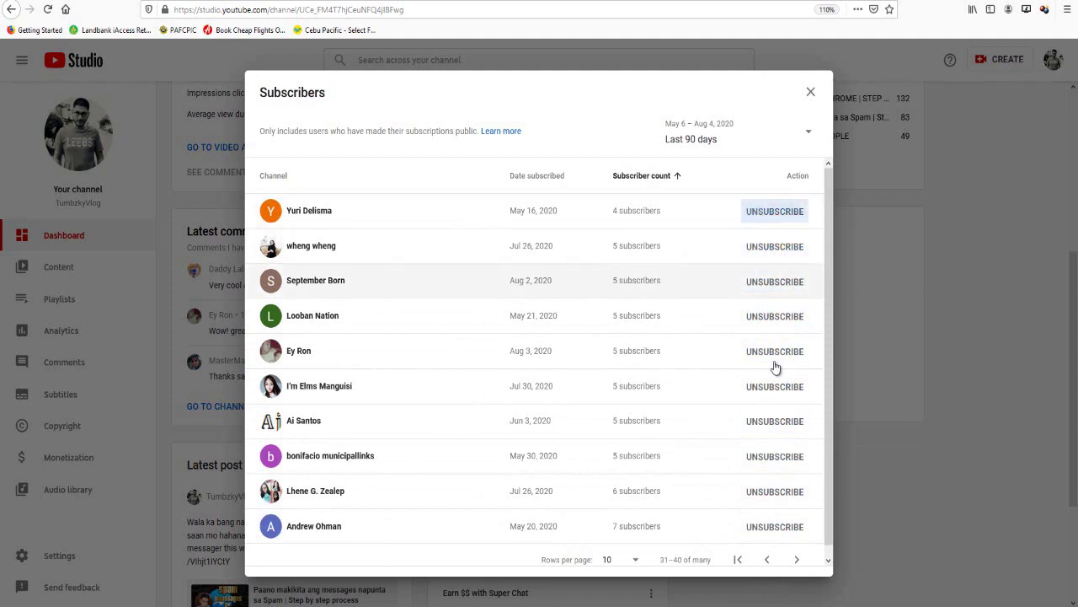
# - Go back to the page showing subscriber entries 21–30 and subscribe again to every channel on it
pyautogui.click(768, 559)
pyautogui.click(778, 526)
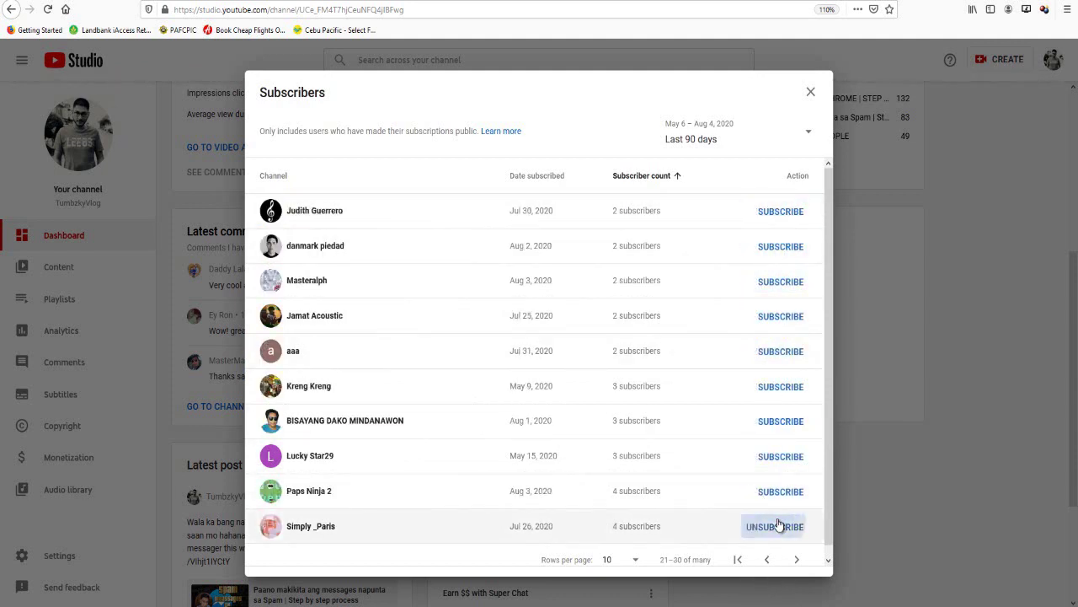
pyautogui.click(780, 492)
pyautogui.click(781, 455)
pyautogui.click(782, 422)
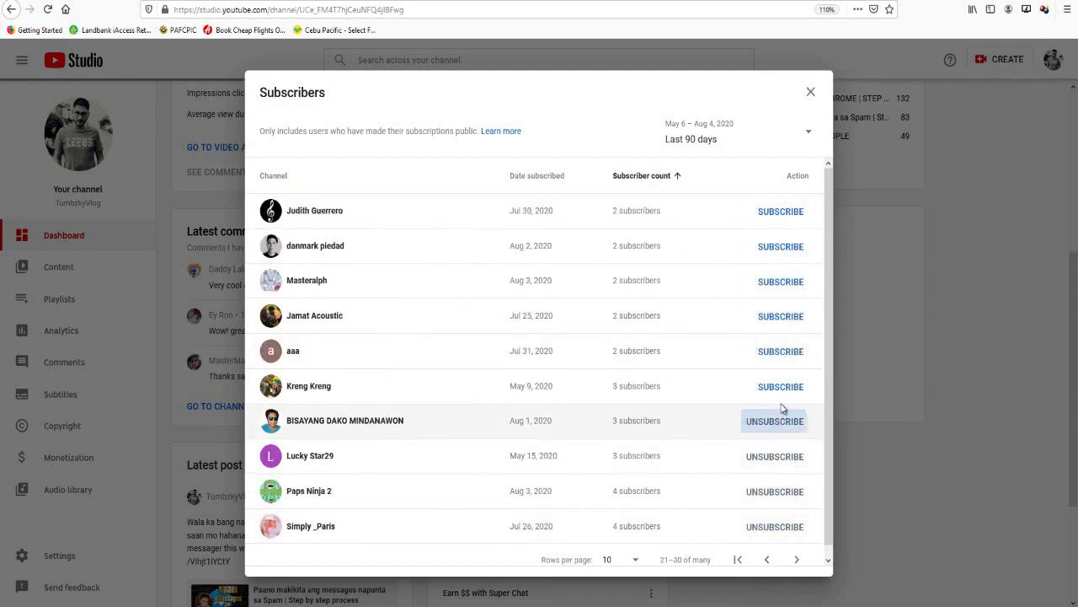
pyautogui.click(781, 388)
pyautogui.click(773, 352)
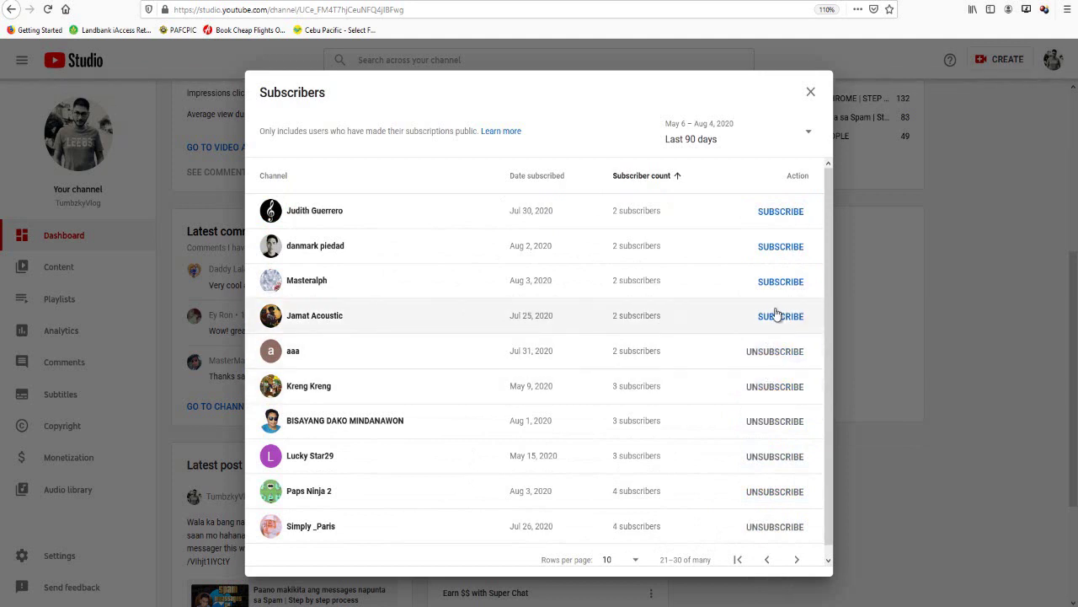
pyautogui.click(781, 316)
pyautogui.click(781, 282)
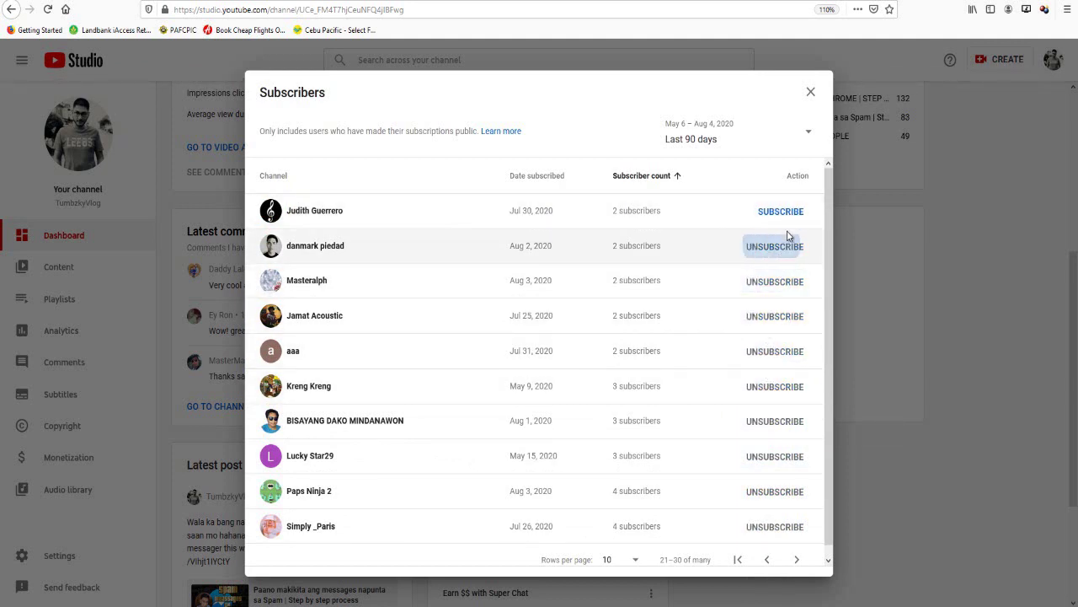
pyautogui.click(781, 211)
# - Go back to the page showing subscriber entries 11–20 and subscribe again to every channel on it
pyautogui.click(767, 558)
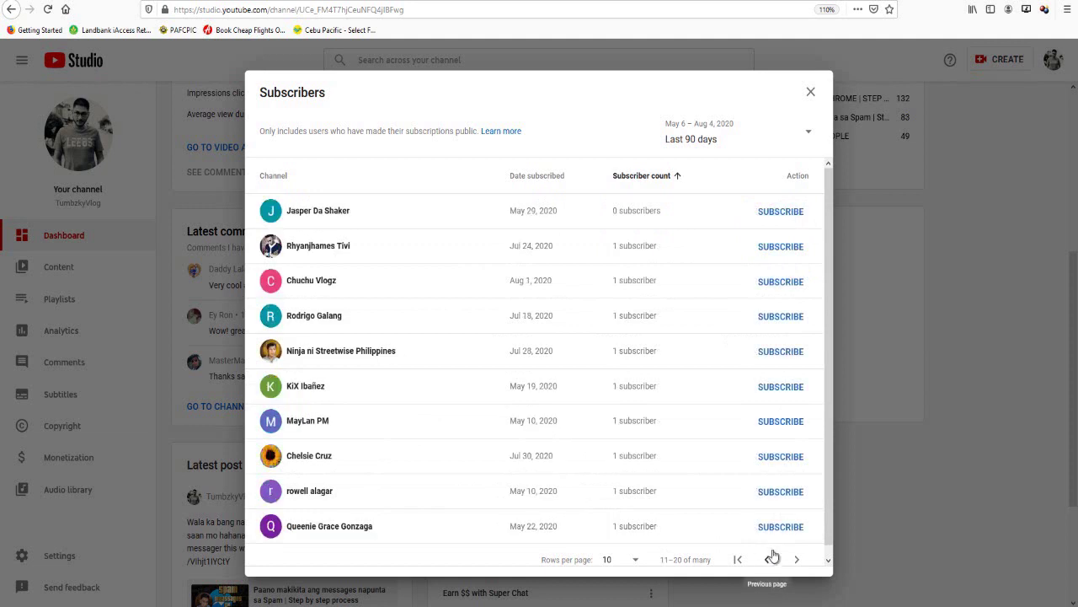
pyautogui.click(781, 526)
pyautogui.click(781, 491)
pyautogui.click(777, 457)
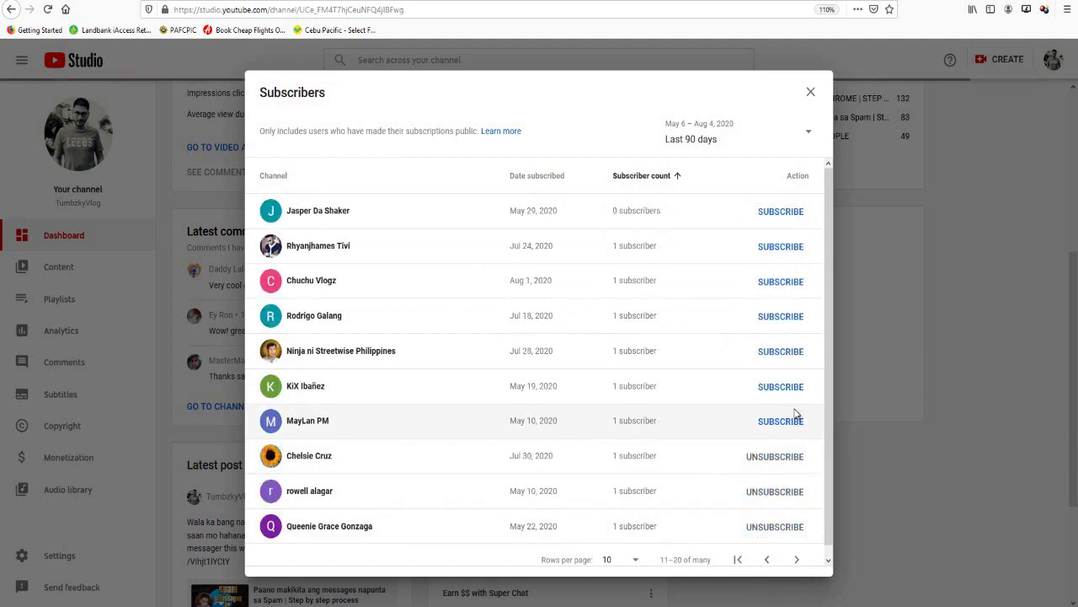
pyautogui.click(792, 420)
pyautogui.click(788, 386)
pyautogui.click(785, 351)
pyautogui.click(784, 317)
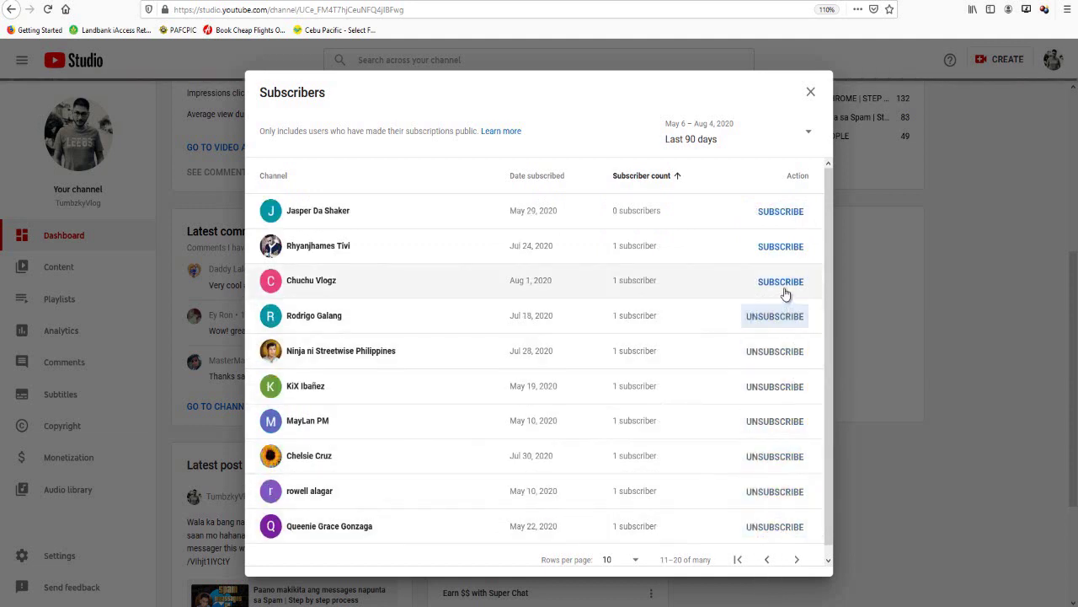
pyautogui.click(784, 289)
pyautogui.click(784, 249)
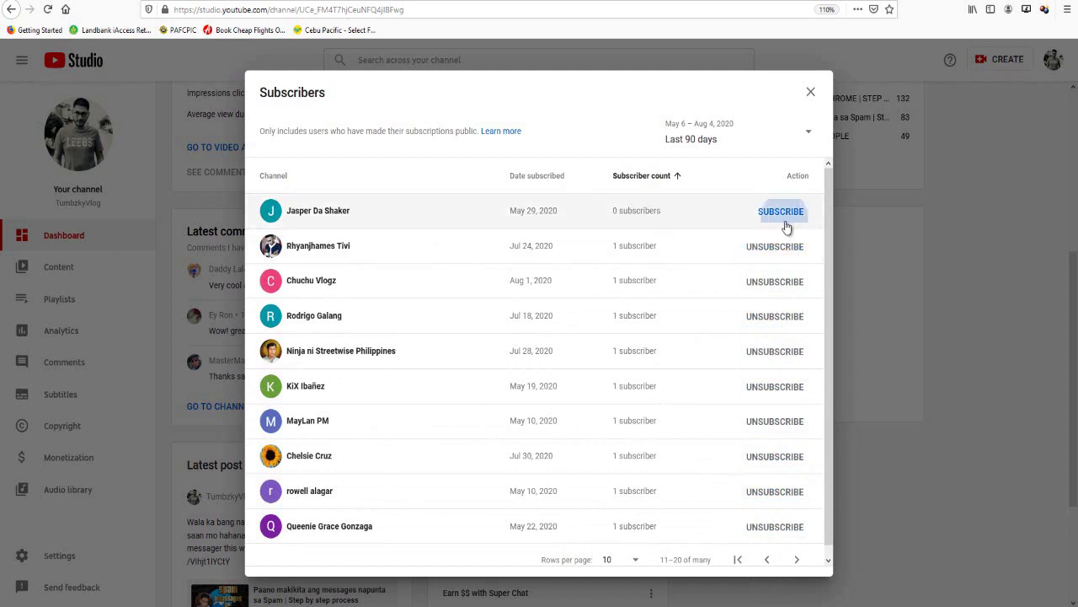
pyautogui.click(784, 212)
# - Go back to the page showing subscriber entries 1–10 and subscribe again to every channel on it
pyautogui.click(766, 559)
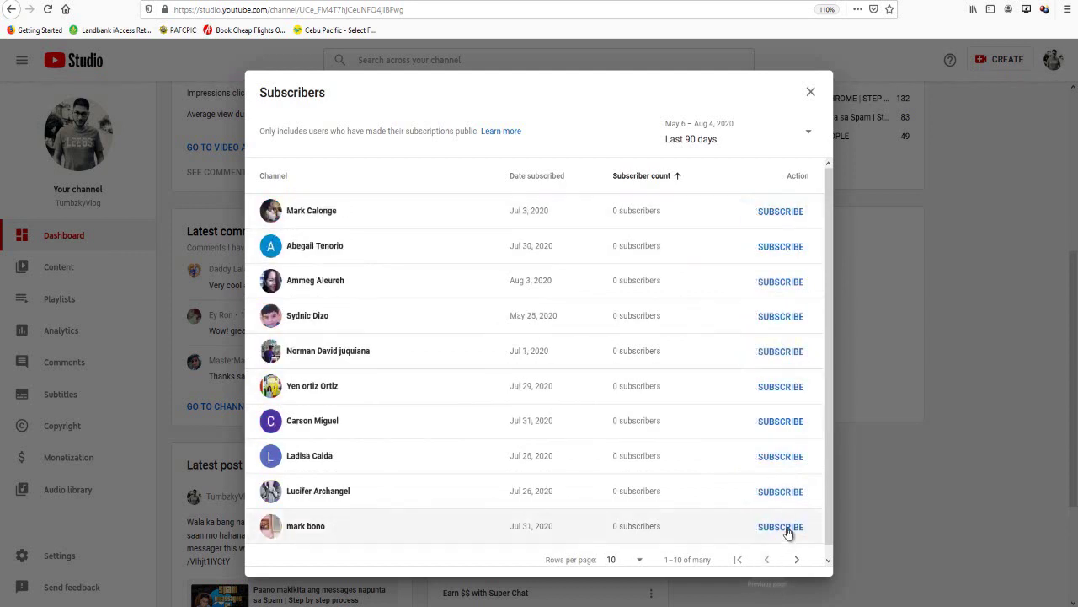
pyautogui.click(783, 528)
pyautogui.click(783, 492)
pyautogui.click(785, 456)
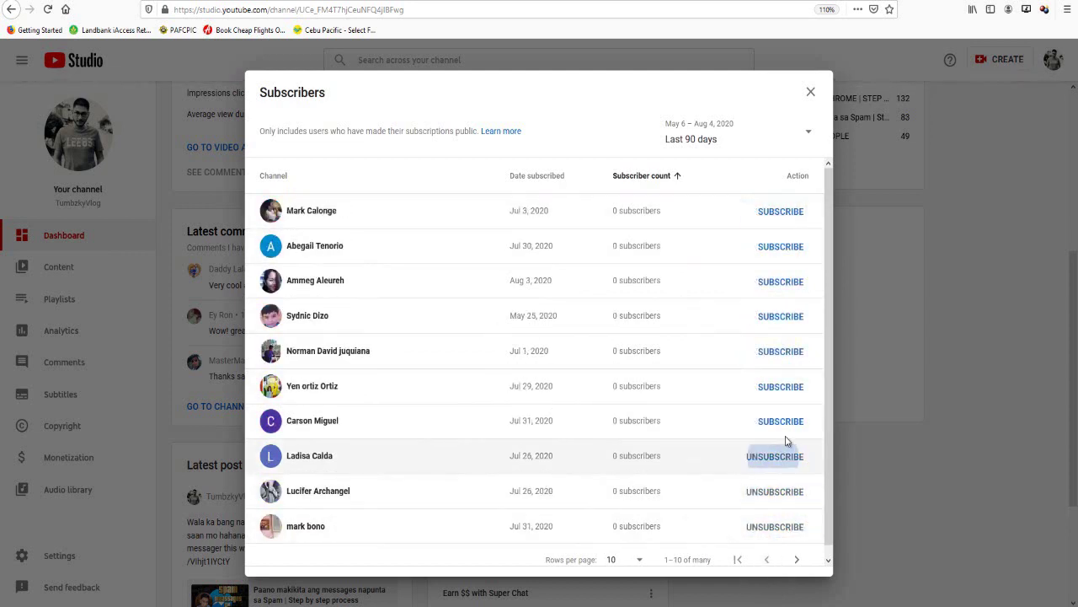
pyautogui.click(784, 422)
pyautogui.click(785, 387)
pyautogui.click(786, 351)
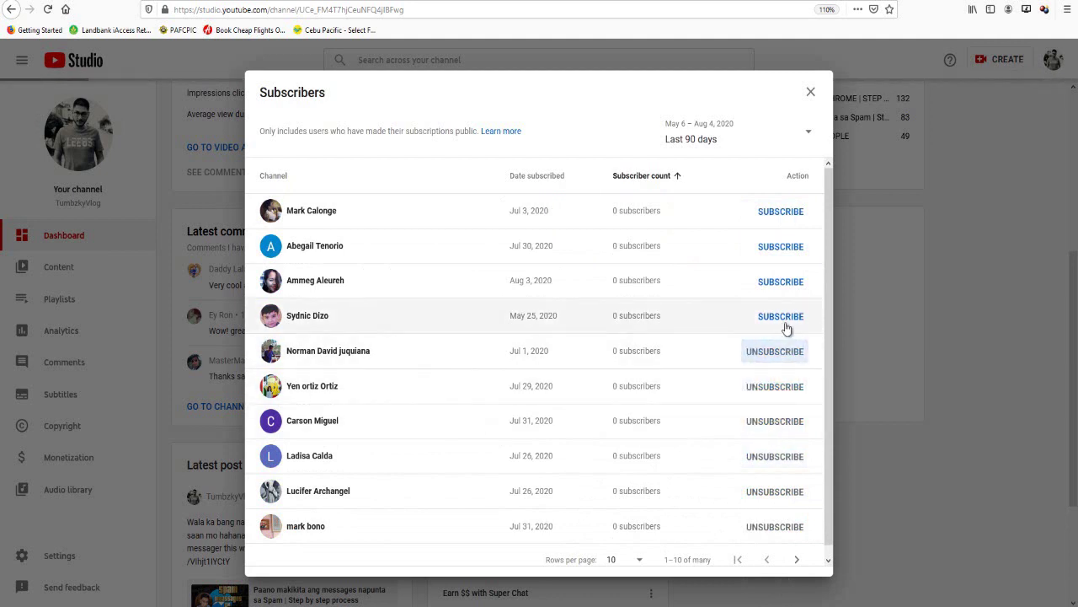
pyautogui.click(784, 319)
pyautogui.click(785, 283)
pyautogui.click(786, 248)
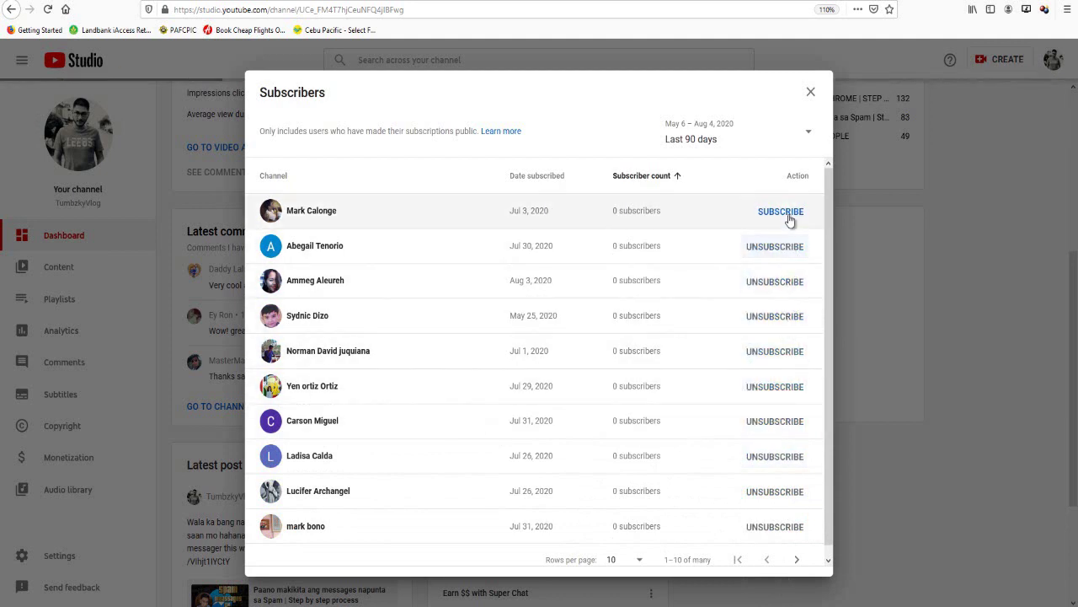
pyautogui.click(784, 213)
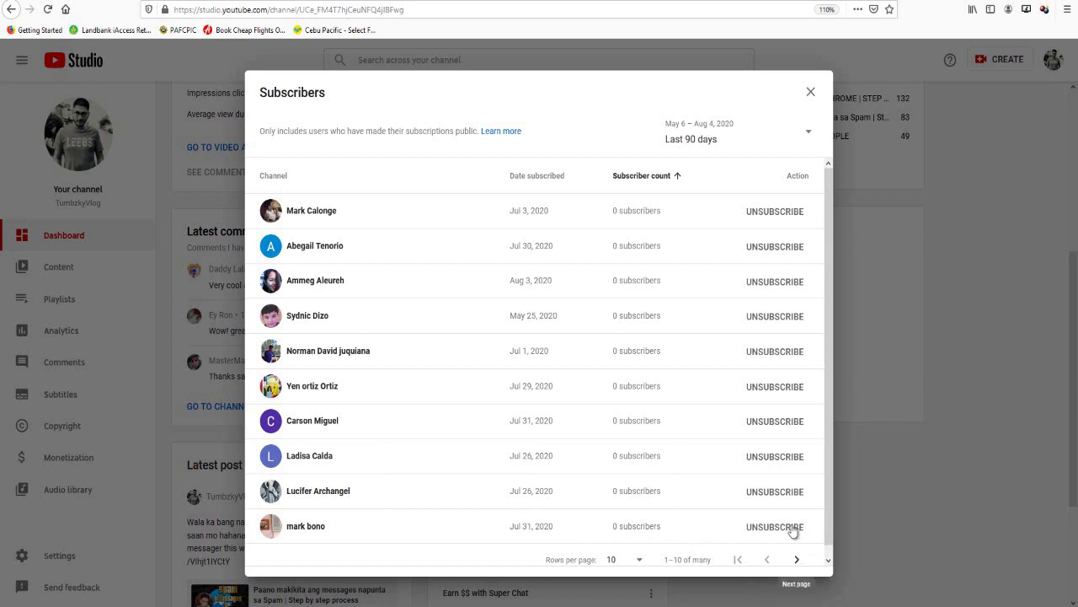
# - Sort the subscribers list by date subscribed, newest first, and set its period to Last 365 days
pyautogui.click(678, 177)
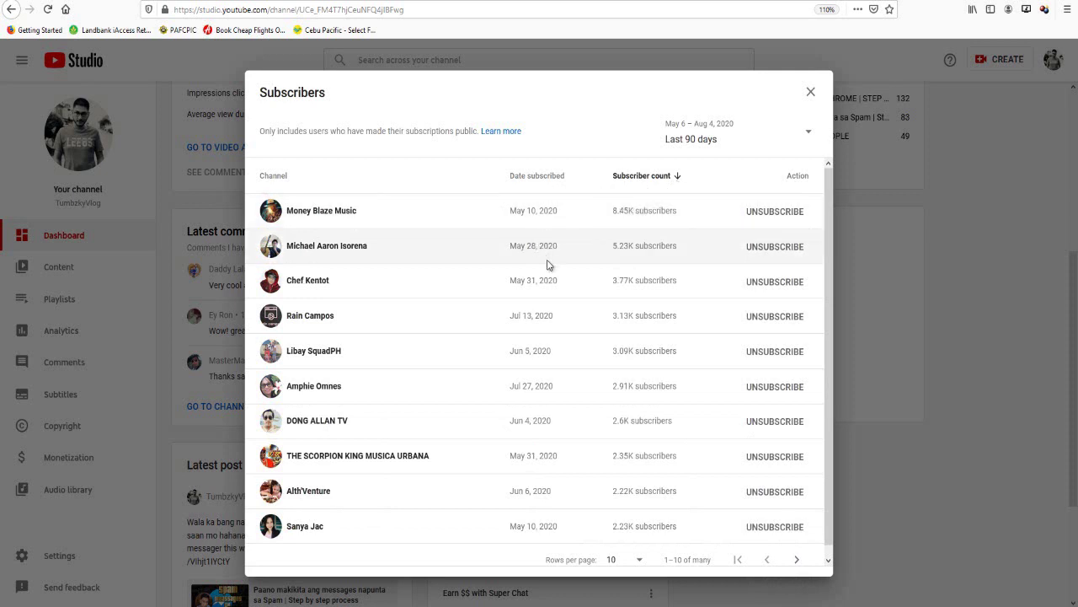
pyautogui.click(683, 184)
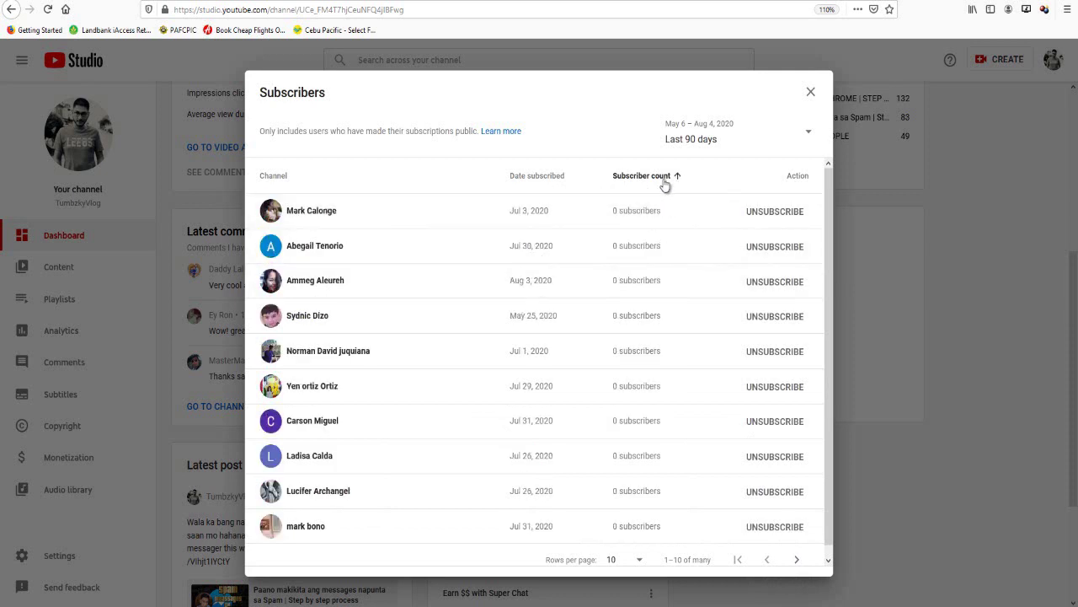
pyautogui.click(557, 178)
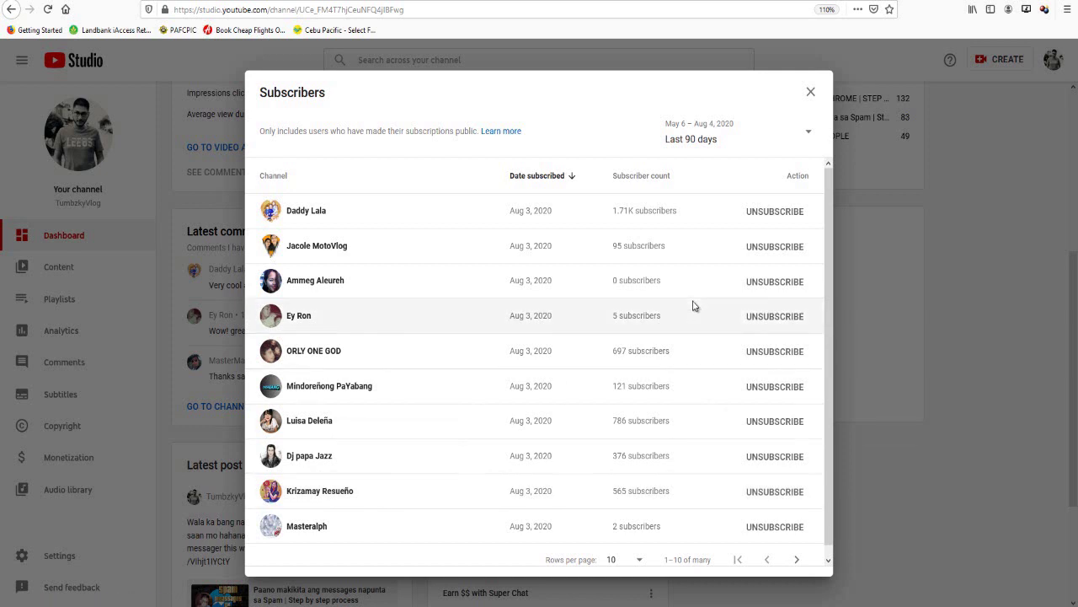
pyautogui.click(806, 144)
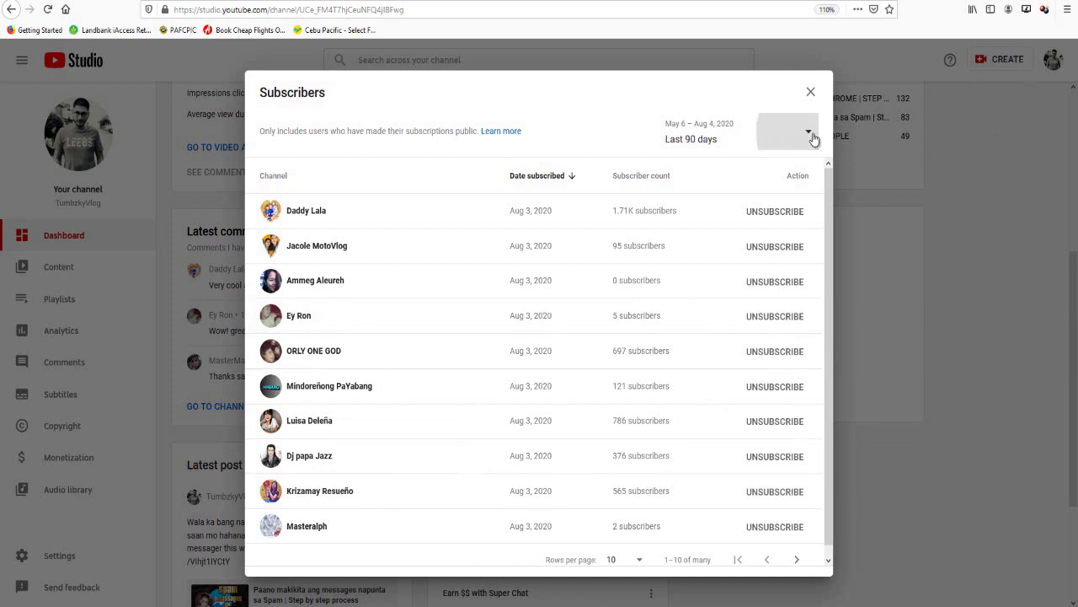
pyautogui.click(744, 197)
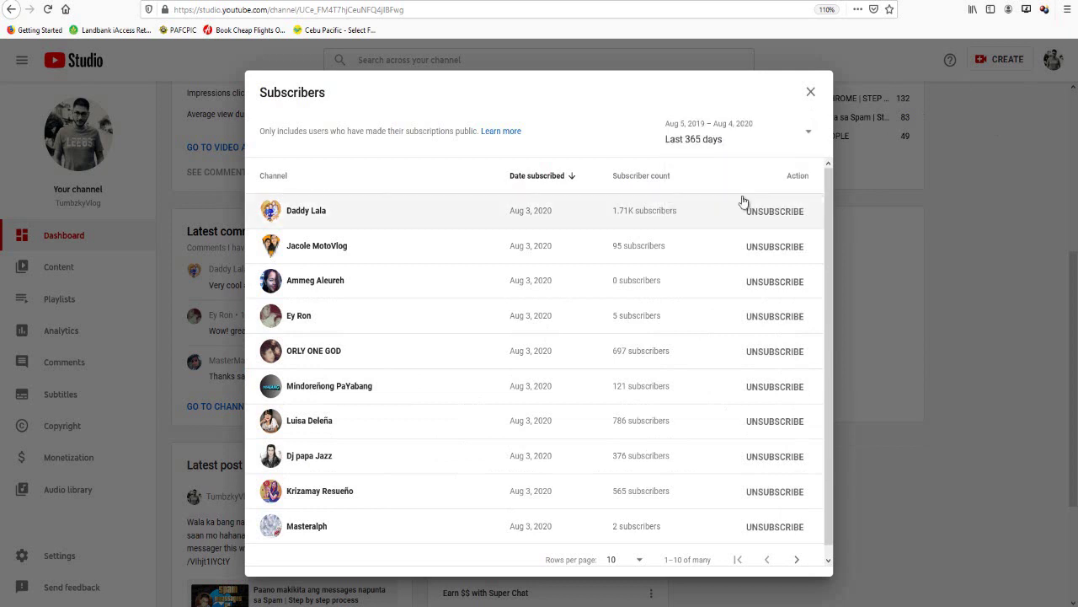
# - Page forward to subscriber entries 281–290 and subscribe to the two channels dated May 4, 2020
pyautogui.click(797, 560)
pyautogui.click(797, 560)
pyautogui.click(797, 560)
pyautogui.click(797, 560)
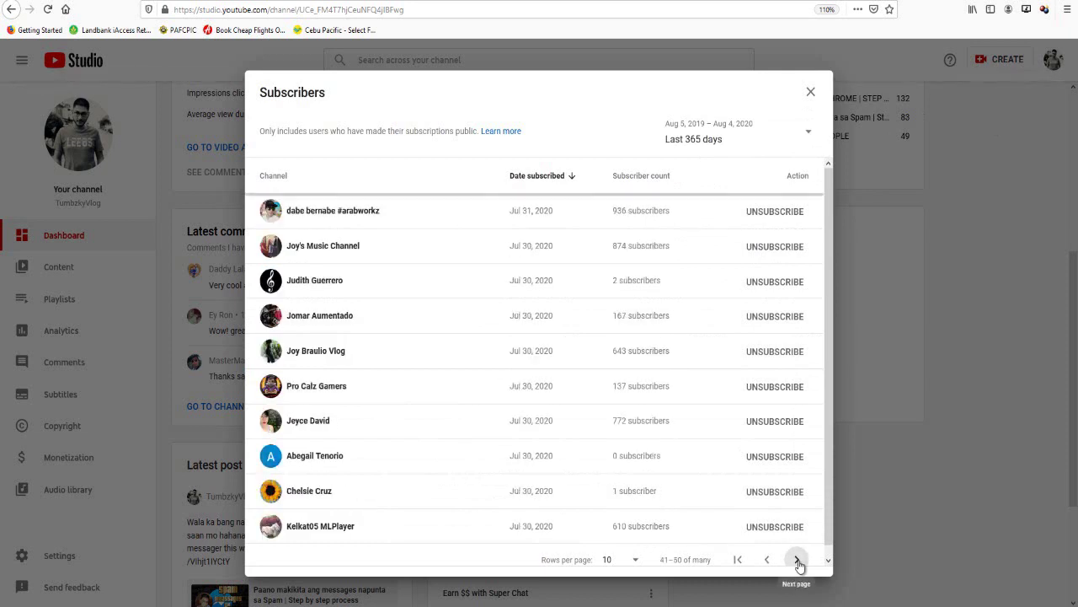
pyautogui.click(797, 560)
pyautogui.click(797, 560)
pyautogui.click(797, 560)
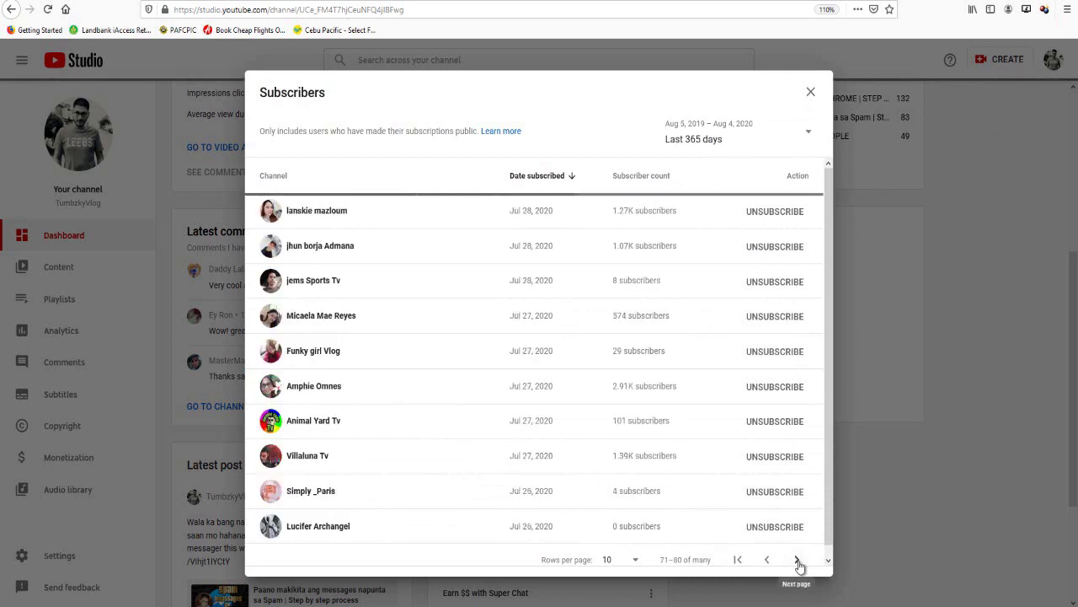
pyautogui.click(797, 560)
pyautogui.click(797, 560)
pyautogui.click(797, 560)
pyautogui.click(797, 560)
pyautogui.click(797, 560)
pyautogui.click(797, 560)
pyautogui.click(797, 561)
pyautogui.click(797, 561)
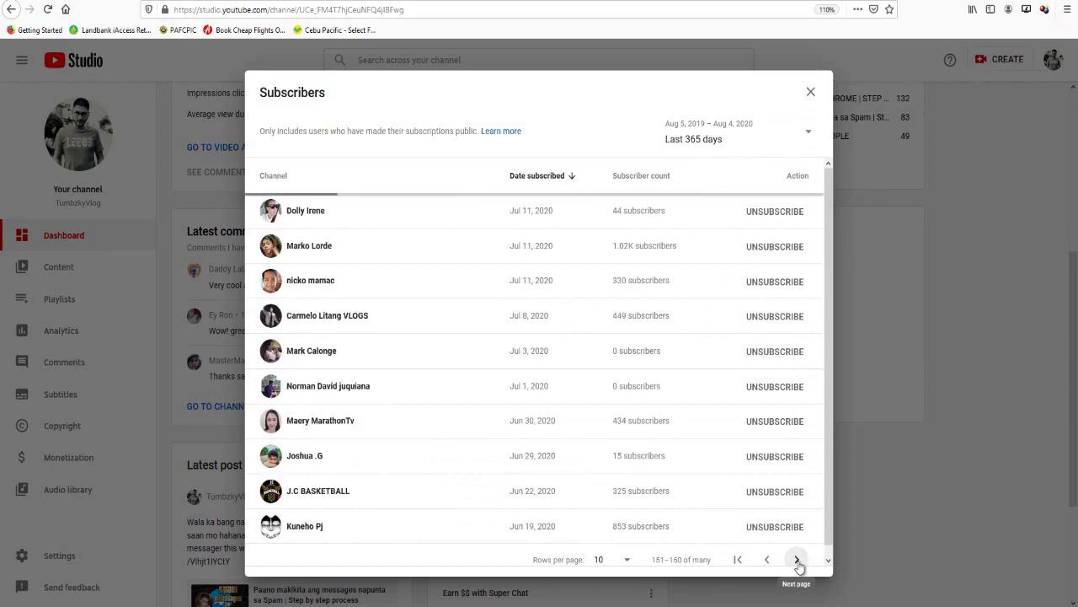
pyautogui.click(797, 560)
pyautogui.click(797, 560)
pyautogui.click(797, 560)
pyautogui.click(797, 561)
pyautogui.click(797, 560)
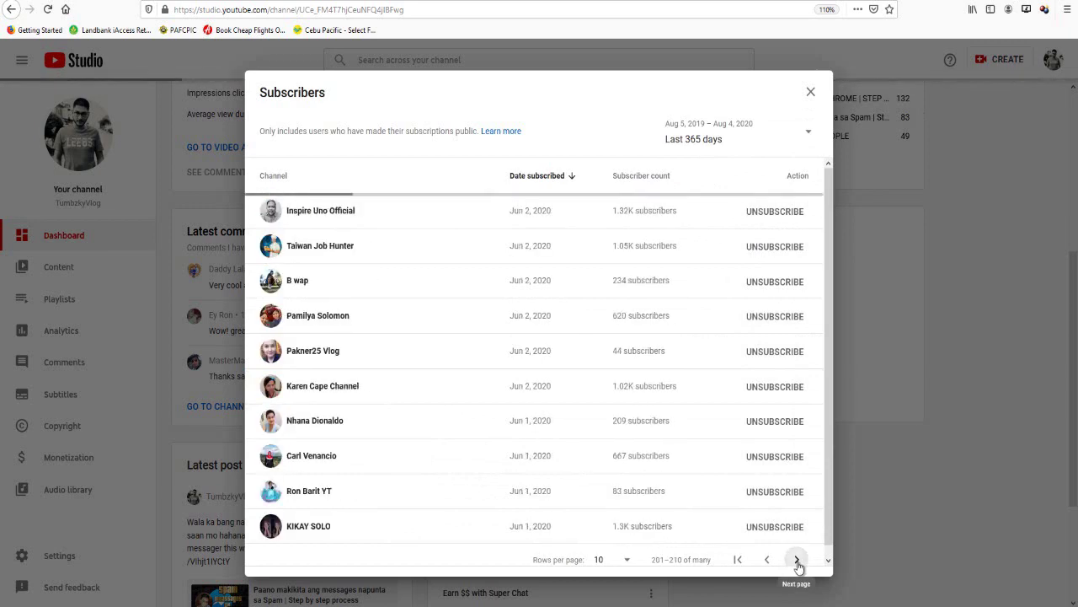
pyautogui.click(797, 560)
pyautogui.click(798, 561)
pyautogui.click(797, 560)
pyautogui.click(797, 561)
pyautogui.click(797, 560)
pyautogui.click(797, 560)
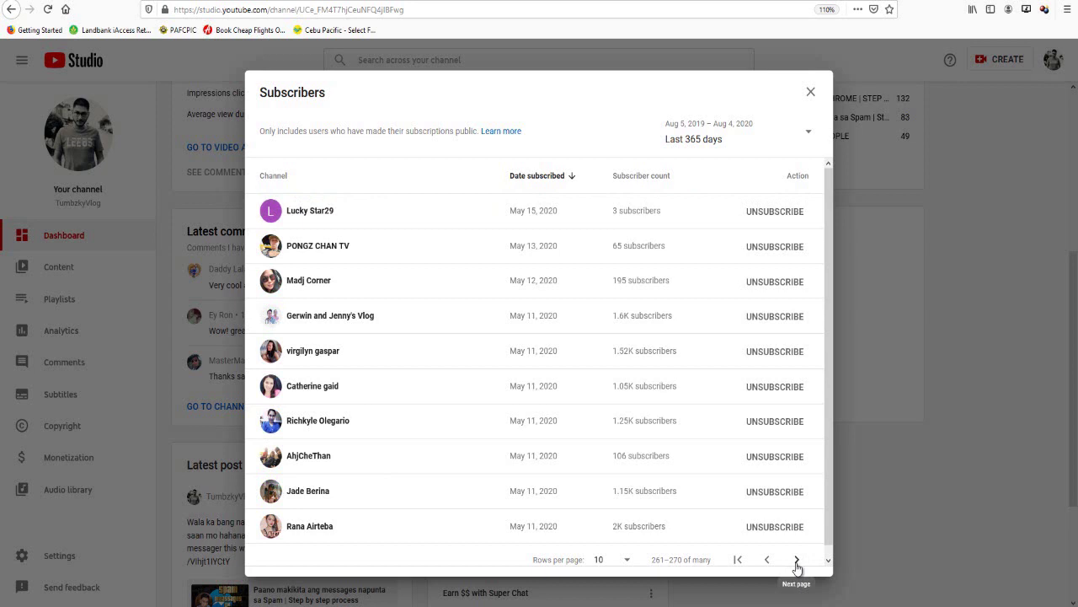
pyautogui.click(797, 560)
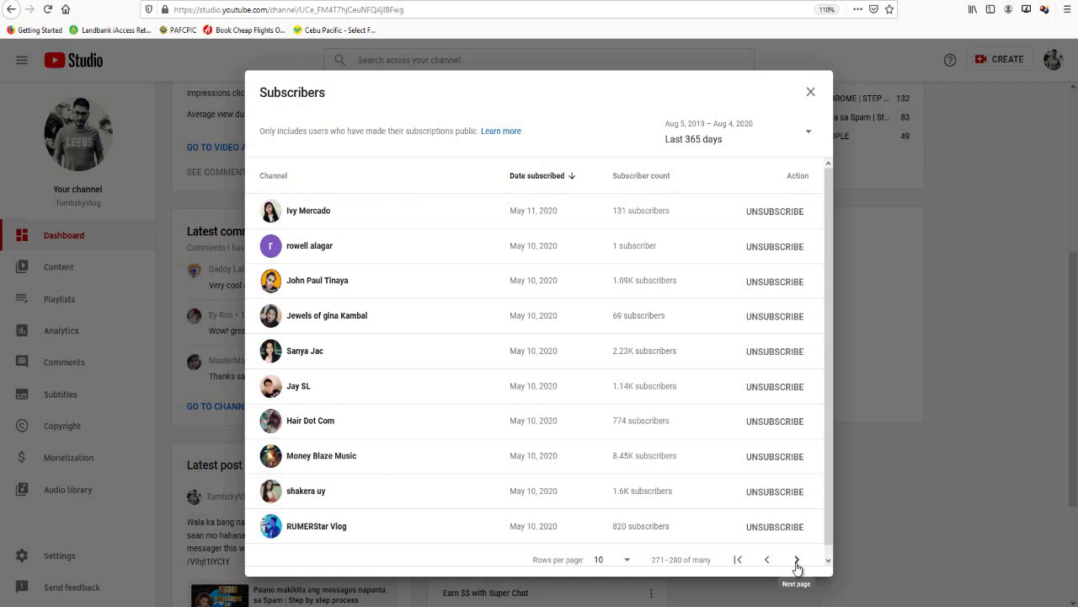
pyautogui.click(797, 560)
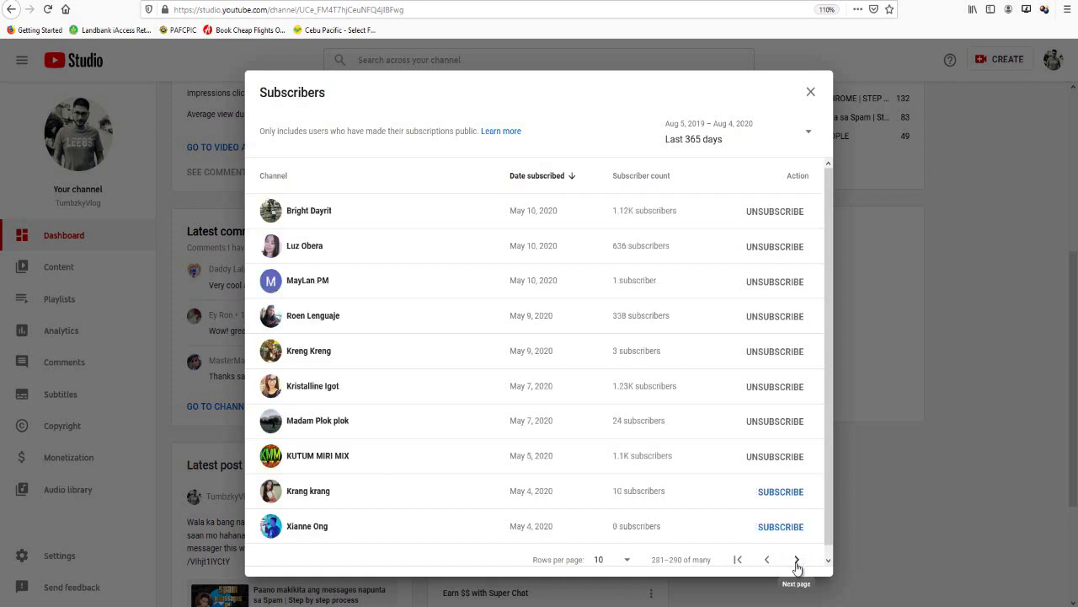
pyautogui.click(786, 497)
pyautogui.click(789, 533)
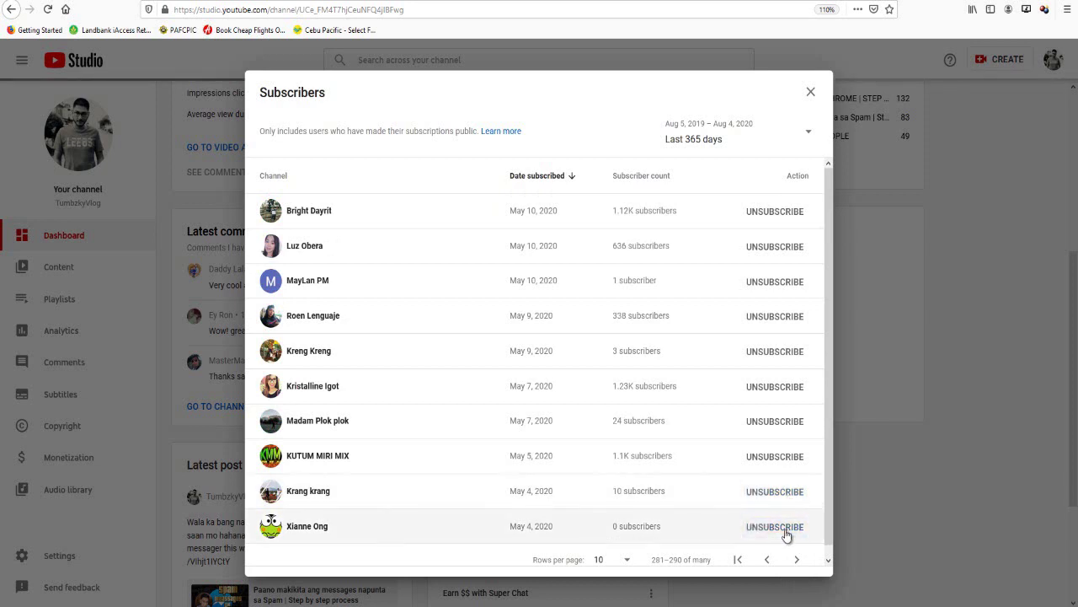
# - Close the subscribers list and open the account menu from the channel dashboard
pyautogui.click(810, 93)
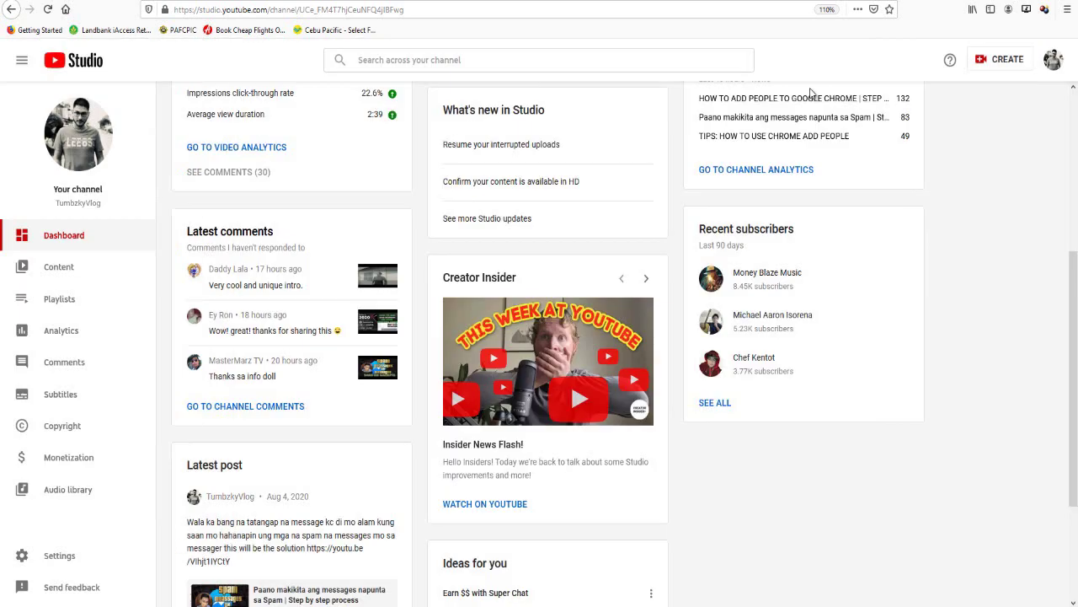
pyautogui.scroll(4, 885, 437)
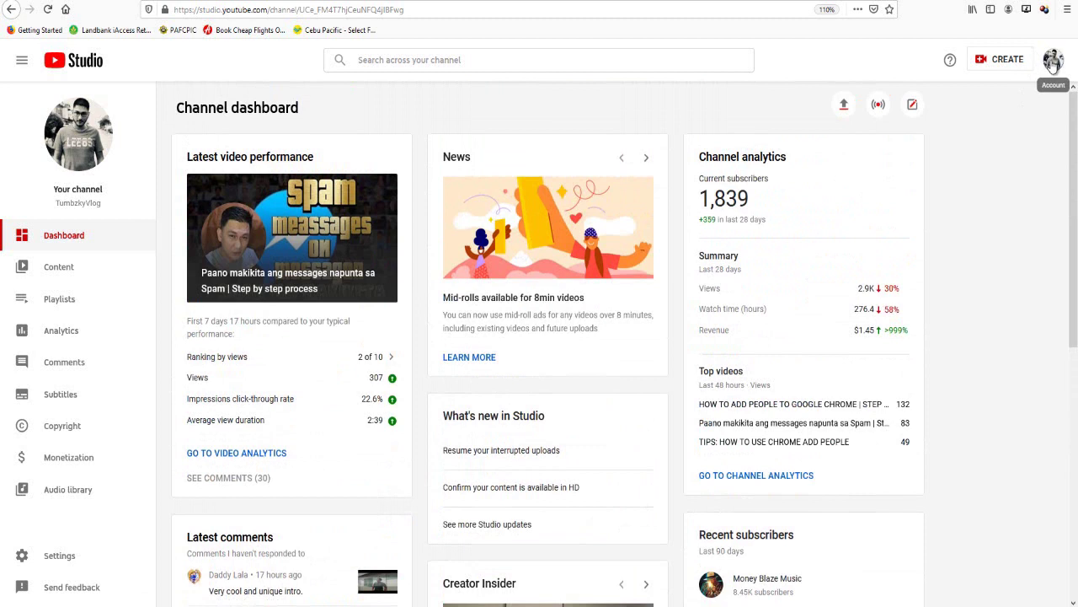
pyautogui.click(1052, 67)
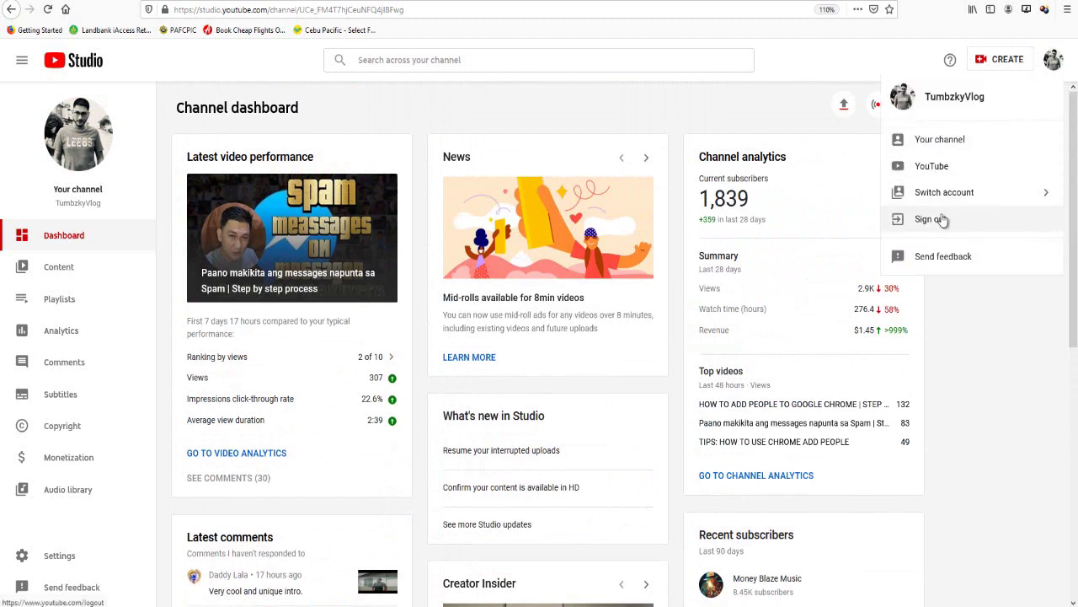